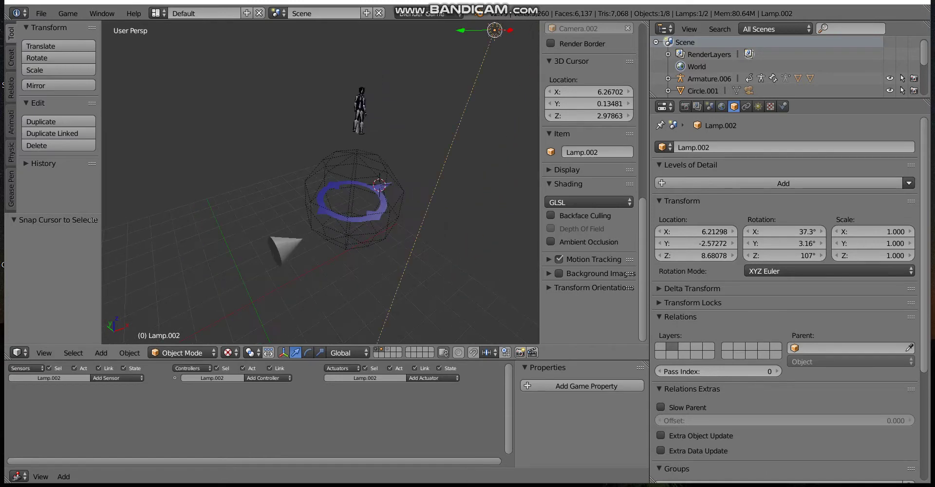
Step: Preview the game scene, then snap the 3D cursor to the cone
{"action": "key", "text": "p"}
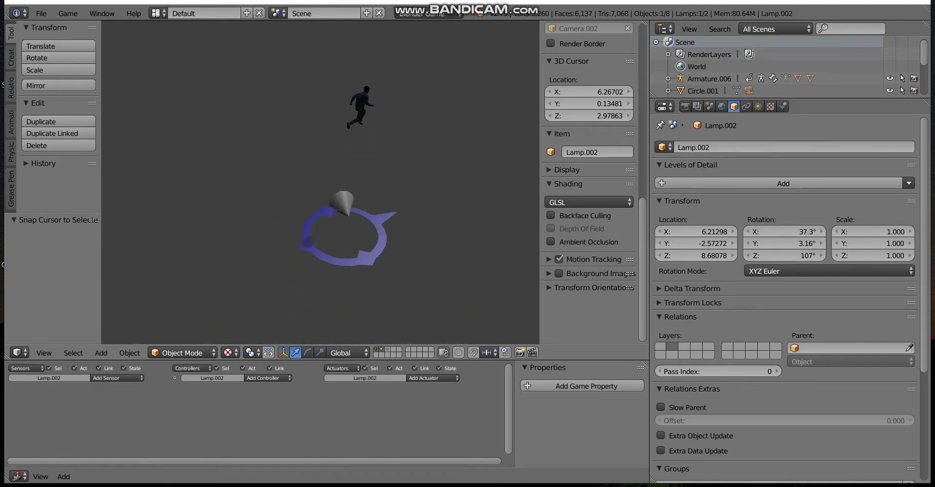
{"action": "key", "text": "Escape"}
{"action": "right_click", "coordinate": [291, 229]}
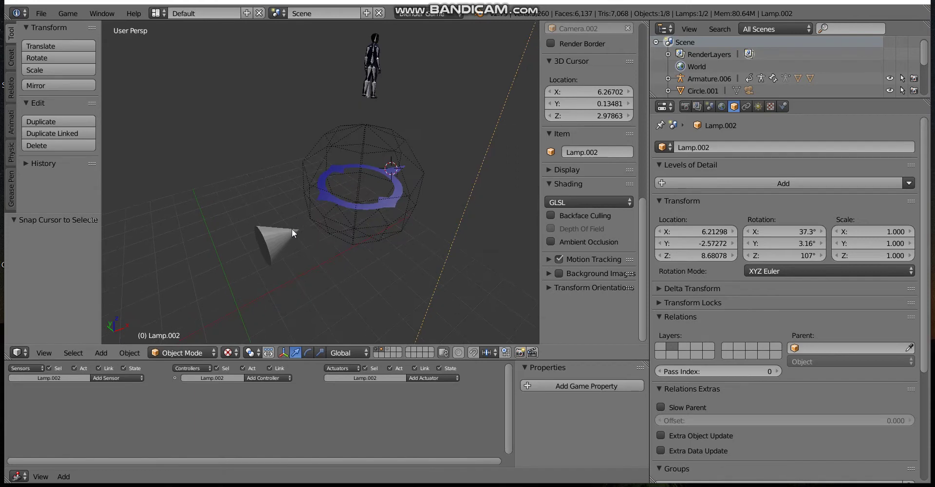
{"action": "key", "text": "shift+s"}
{"action": "left_click", "coordinate": [291, 233]}
Step: Add a single bone at the cursor and move it along Z to sit just above the cone
{"action": "key", "text": "shift+a"}
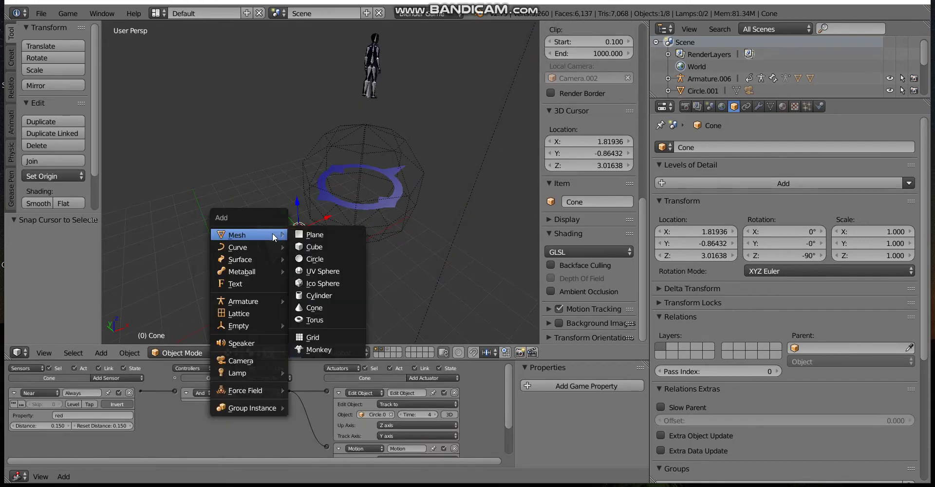
{"action": "left_click", "coordinate": [329, 296]}
{"action": "scroll", "coordinate": [304, 212], "scroll_direction": "up", "scroll_amount": 1}
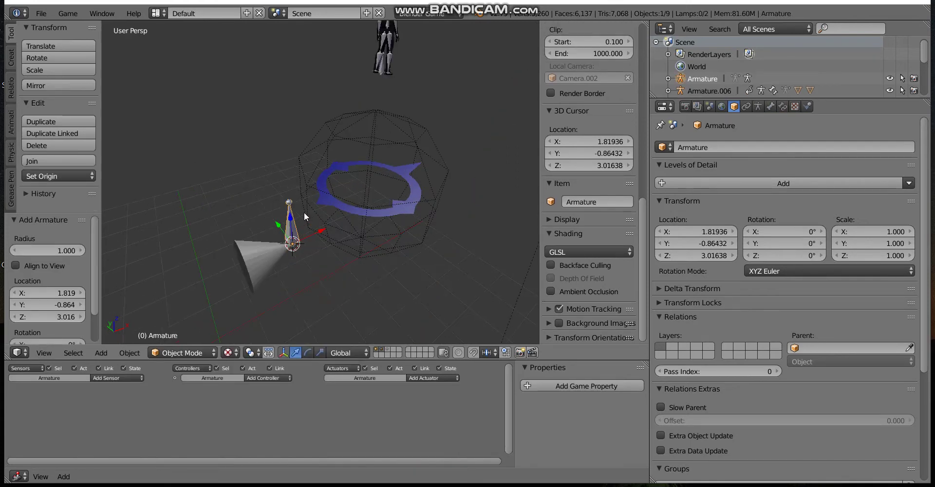
{"action": "key", "text": "g"}
{"action": "key", "text": "z"}
{"action": "left_click", "coordinate": [284, 166]}
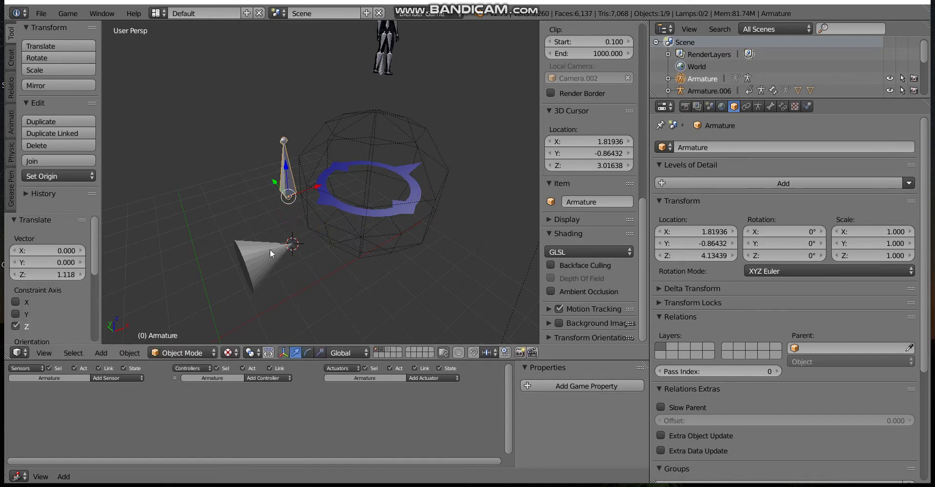
{"action": "key", "text": "g"}
{"action": "key", "text": "z"}
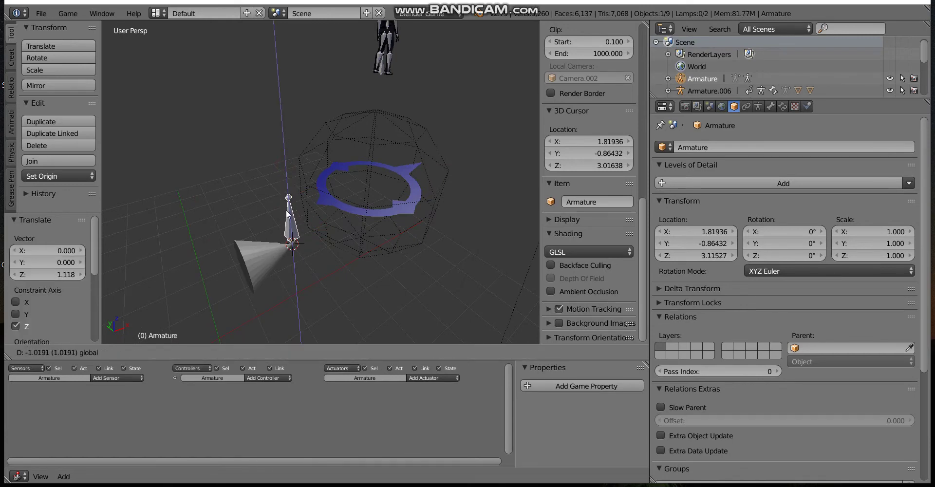
{"action": "left_click", "coordinate": [277, 257]}
Step: Parent the cone and bone with an Object-type parent
{"action": "right_click", "coordinate": [266, 258], "text": "shift"}
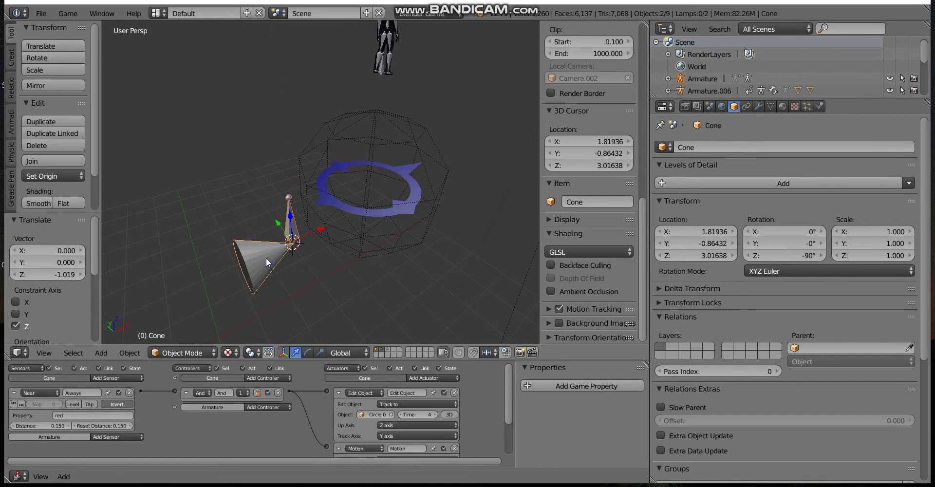
{"action": "key", "text": "ctrl+p"}
{"action": "left_click", "coordinate": [266, 258]}
{"action": "mouse_move", "coordinate": [266, 259]}
{"action": "middle_mouse_down"}
{"action": "mouse_move", "coordinate": [306, 206]}
{"action": "mouse_move", "coordinate": [280, 224]}
{"action": "middle_mouse_up"}
Step: Add a circle at the origin and extrude-scale its edges into a flat ring
{"action": "key", "text": "shift+a"}
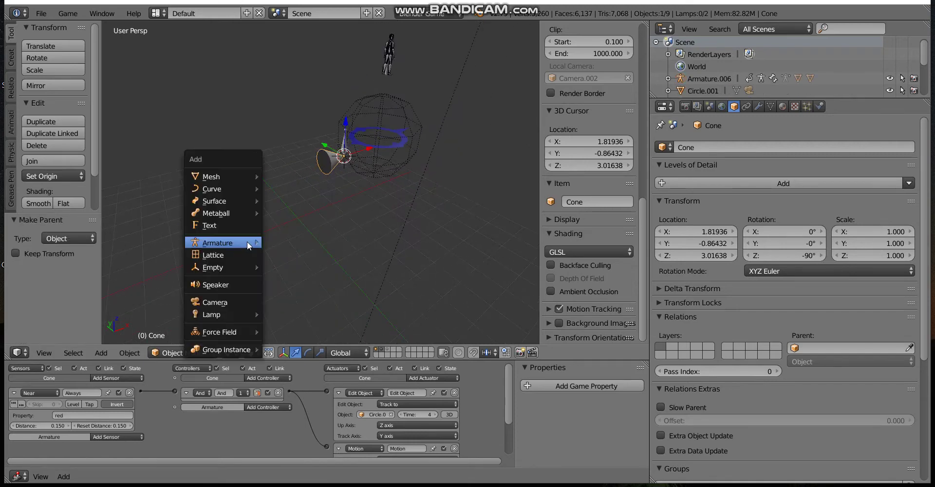
{"action": "left_click", "coordinate": [281, 201]}
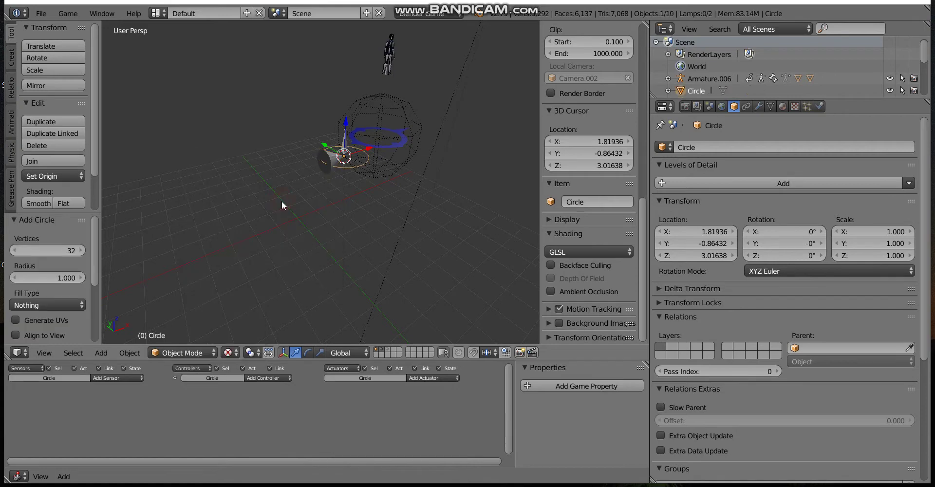
{"action": "key", "text": "alt+g"}
{"action": "scroll", "coordinate": [282, 215], "scroll_direction": "up", "scroll_amount": 2}
{"action": "key", "text": "Tab"}
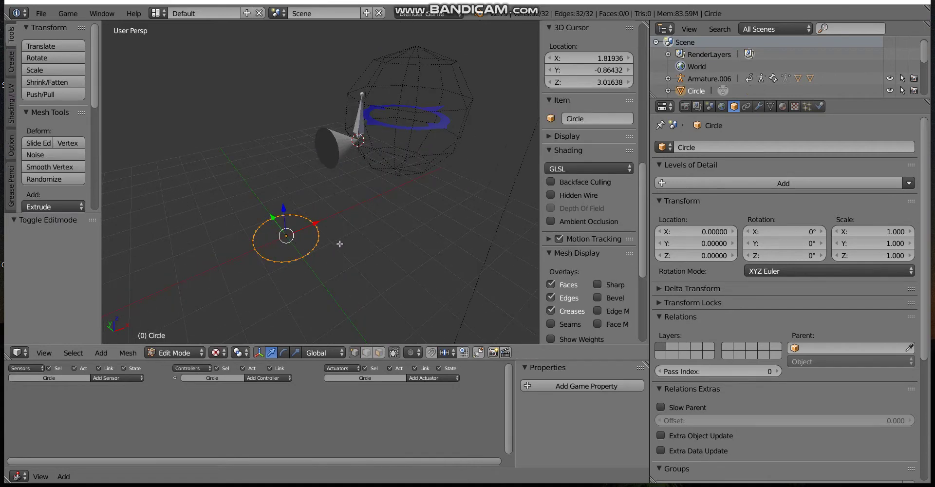
{"action": "key", "text": "e"}
{"action": "key", "text": "s"}
{"action": "left_click", "coordinate": [355, 242]}
{"action": "key", "text": "Tab"}
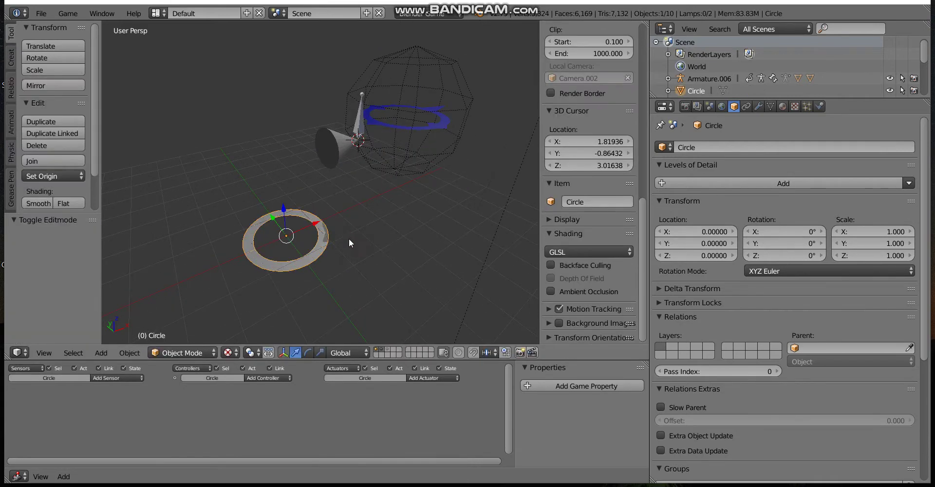
Step: Raise the first ring to Z 1.703
{"action": "mouse_move", "coordinate": [349, 238]}
{"action": "middle_mouse_down"}
{"action": "mouse_move", "coordinate": [370, 222]}
{"action": "mouse_move", "coordinate": [359, 222]}
{"action": "middle_mouse_up"}
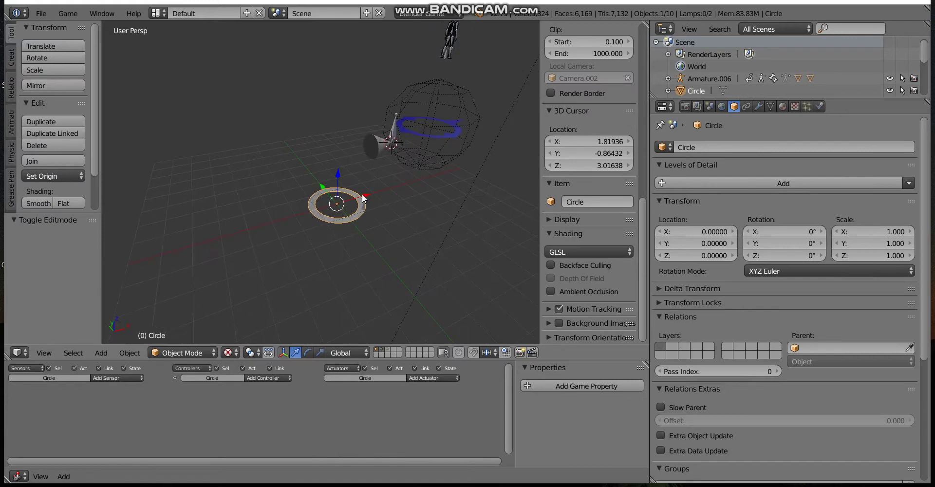
{"action": "scroll", "coordinate": [364, 199], "scroll_direction": "up", "scroll_amount": 2}
{"action": "scroll", "coordinate": [364, 198], "scroll_direction": "up", "scroll_amount": 1}
{"action": "left_click_drag", "start_coordinate": [332, 184], "coordinate": [339, 168]}
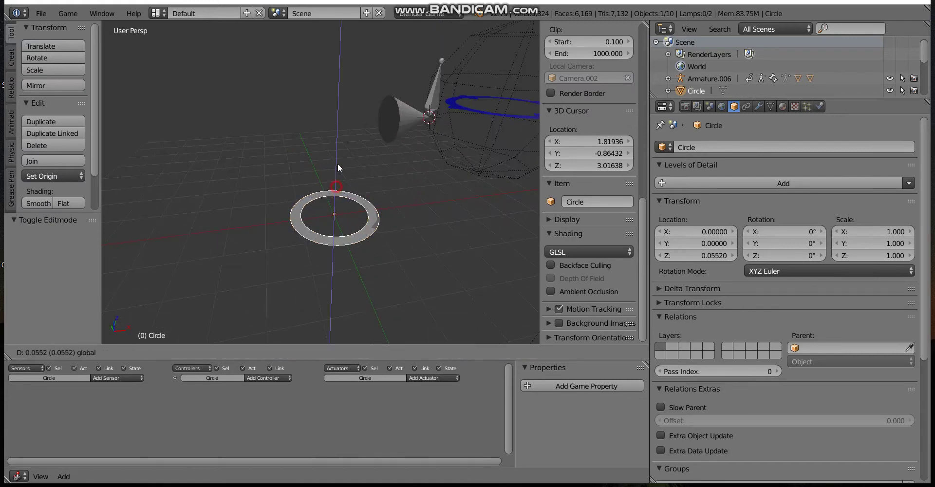
{"action": "left_click", "coordinate": [343, 135]}
Step: Build a second flat ring from a new circle at the origin
{"action": "key", "text": "shift+a"}
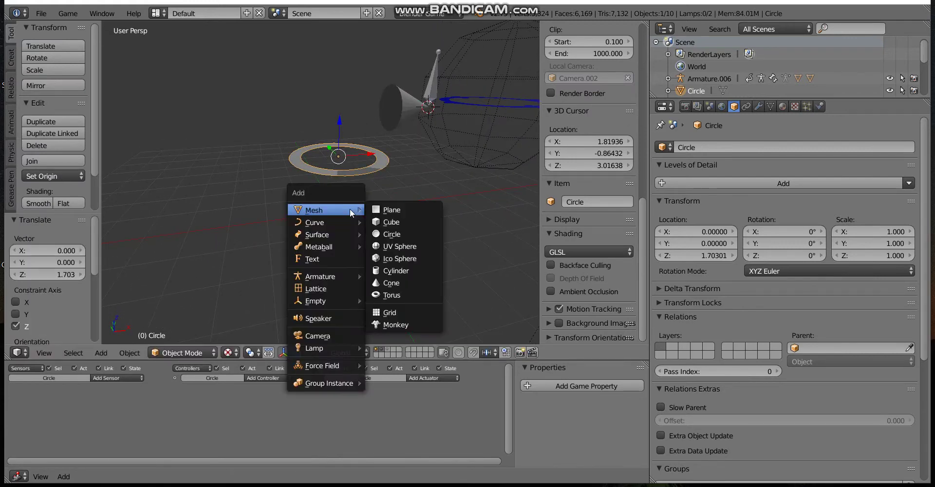
{"action": "left_click", "coordinate": [390, 232]}
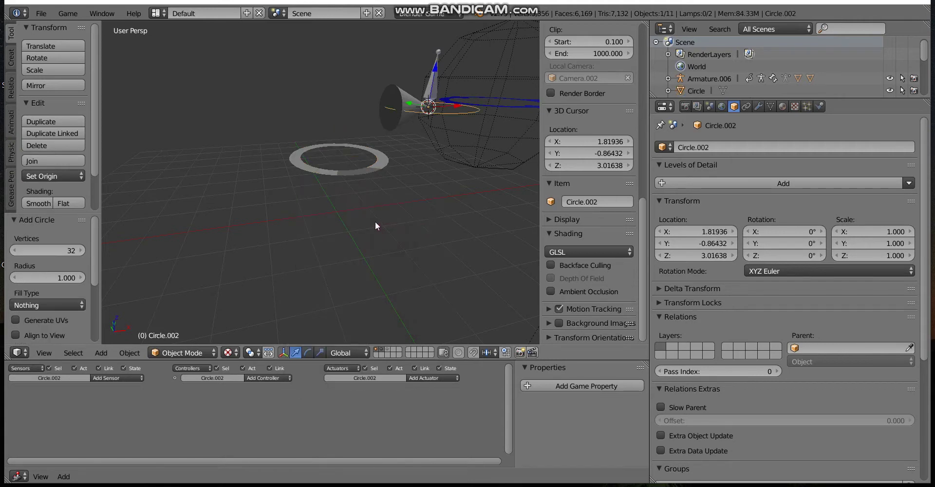
{"action": "key", "text": "alt+g"}
{"action": "key", "text": "Tab"}
{"action": "key", "text": "e"}
{"action": "right_click", "coordinate": [382, 212]}
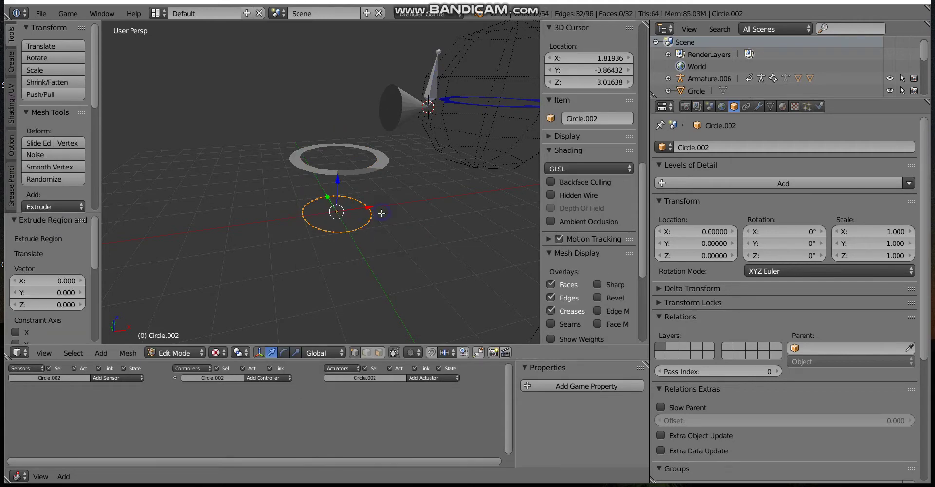
{"action": "key", "text": "s"}
{"action": "left_click", "coordinate": [400, 215]}
{"action": "key", "text": "Tab"}
Step: Lift the upper ring higher, then select the lower ring with the upper ring active
{"action": "mouse_move", "coordinate": [391, 212]}
{"action": "middle_mouse_down"}
{"action": "mouse_move", "coordinate": [361, 195]}
{"action": "mouse_move", "coordinate": [390, 207]}
{"action": "middle_mouse_up"}
{"action": "right_click", "coordinate": [381, 160]}
{"action": "left_click_drag", "start_coordinate": [349, 107], "coordinate": [349, 93]}
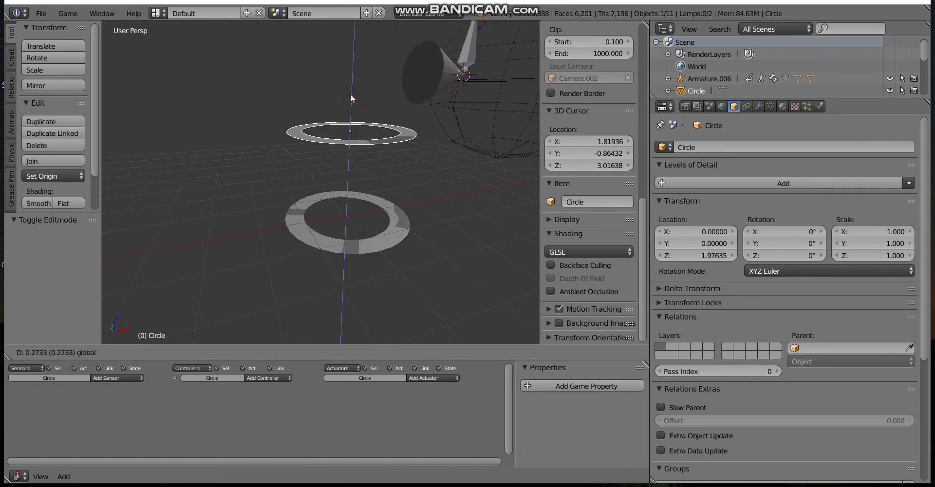
{"action": "middle_click_drag", "start_coordinate": [350, 93], "coordinate": [361, 126]}
{"action": "right_click", "coordinate": [387, 210]}
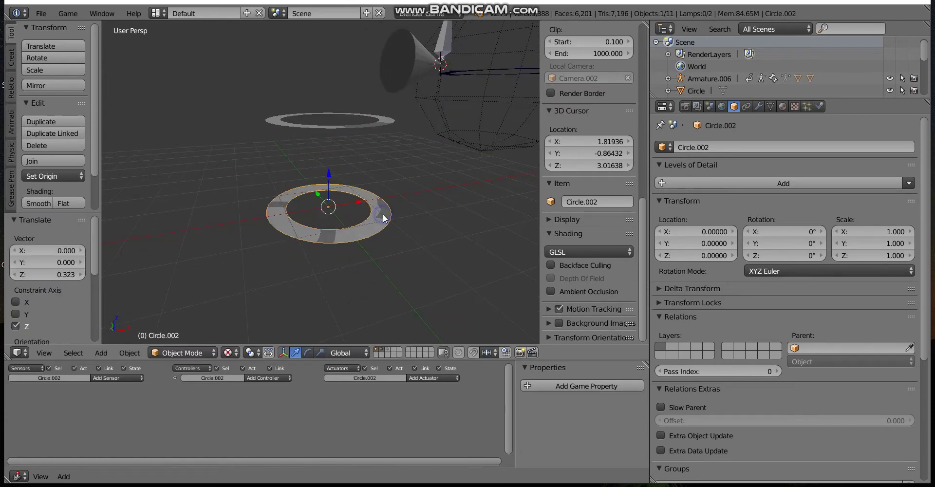
{"action": "middle_click_drag", "start_coordinate": [346, 144], "coordinate": [369, 131]}
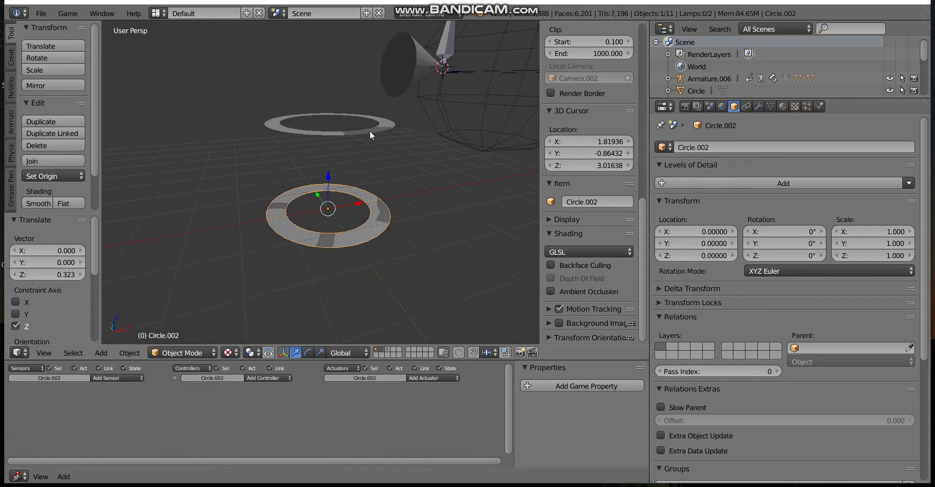
{"action": "right_click", "coordinate": [370, 132], "text": "shift"}
Step: Parent the lower ring to the upper ring and snap the 3D cursor to the upper ring
{"action": "key", "text": "ctrl+p"}
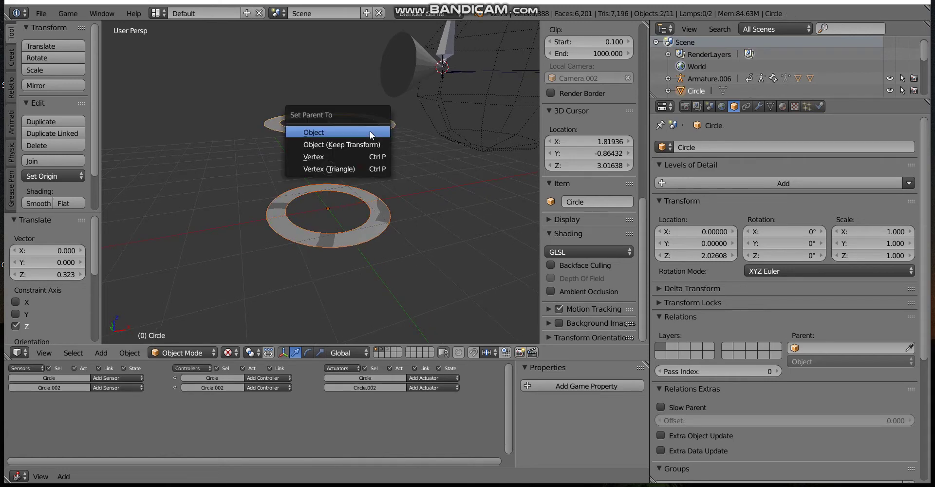
{"action": "left_click", "coordinate": [370, 131]}
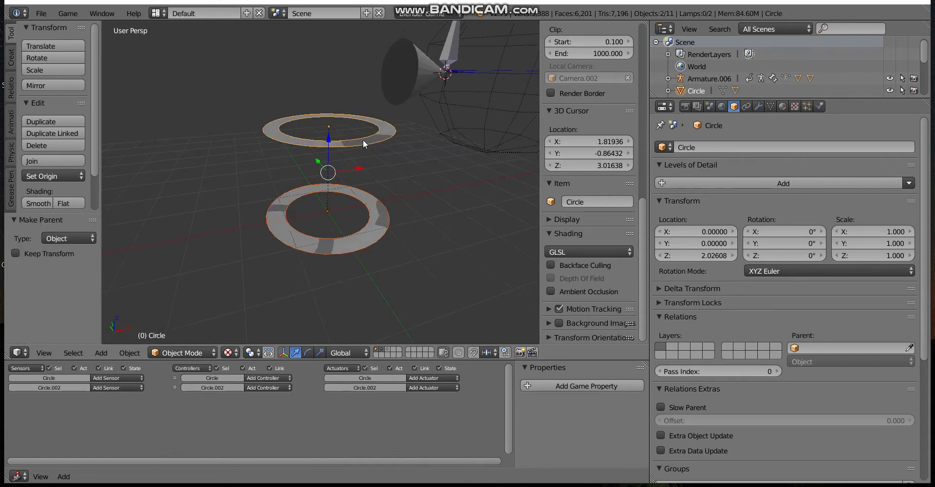
{"action": "right_click", "coordinate": [364, 136]}
{"action": "mouse_move", "coordinate": [364, 145]}
{"action": "middle_mouse_down"}
{"action": "mouse_move", "coordinate": [352, 130]}
{"action": "mouse_move", "coordinate": [369, 153]}
{"action": "mouse_move", "coordinate": [332, 147]}
{"action": "middle_mouse_up"}
{"action": "key", "text": "shift+s"}
{"action": "left_click", "coordinate": [332, 147]}
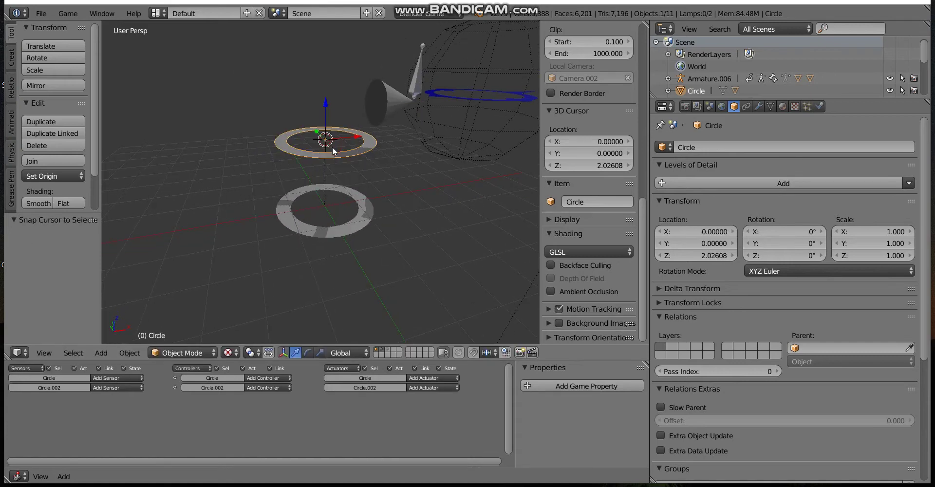
Step: Add a single bone at the upper ring and raise it above the ring on Z
{"action": "middle_click_drag", "start_coordinate": [339, 154], "coordinate": [335, 158]}
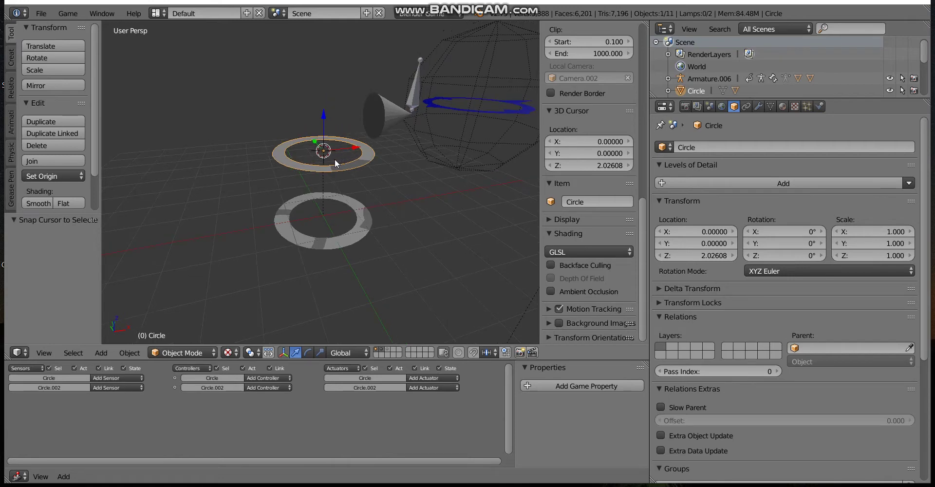
{"action": "key", "text": "shift+a"}
{"action": "left_click", "coordinate": [365, 223]}
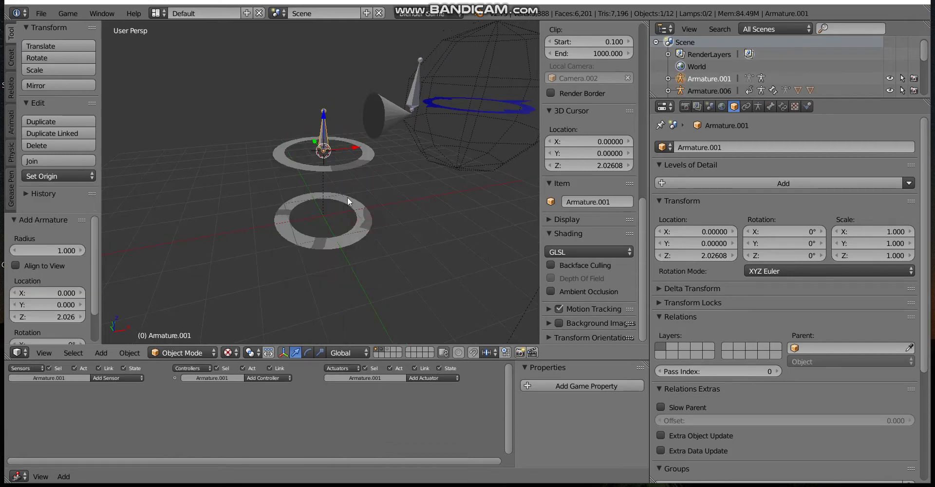
{"action": "key", "text": "g"}
{"action": "key", "text": "z"}
{"action": "left_click", "coordinate": [322, 88]}
Step: Bone-parent the upper ring to the new bone
{"action": "right_click", "coordinate": [363, 144]}
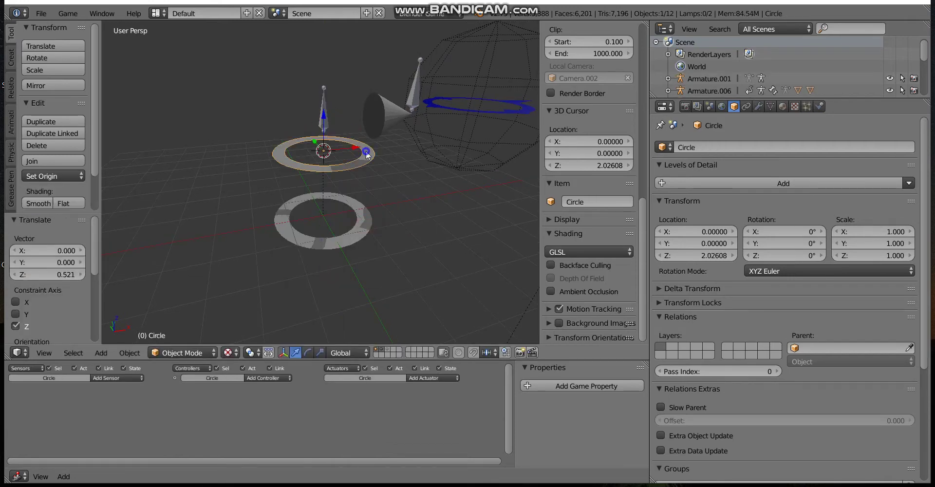
{"action": "right_click", "coordinate": [322, 117], "text": "shift"}
{"action": "key", "text": "ctrl+p"}
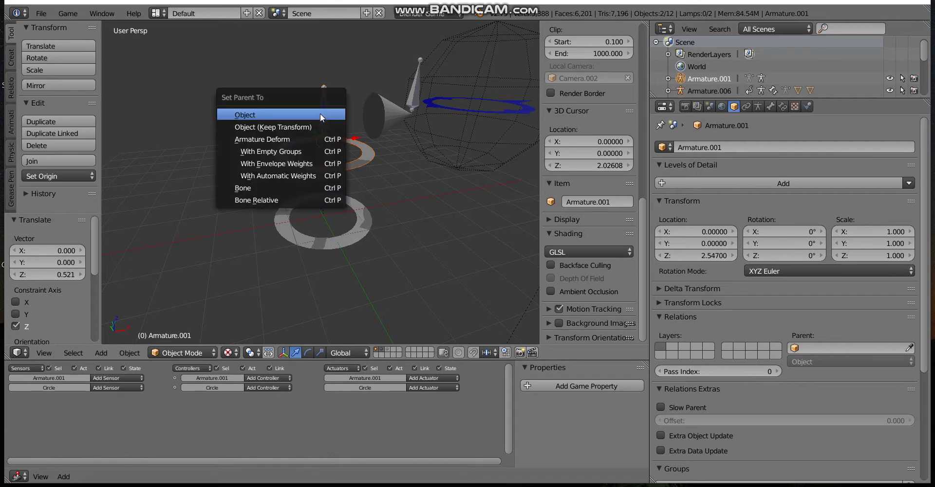
{"action": "left_click", "coordinate": [313, 186]}
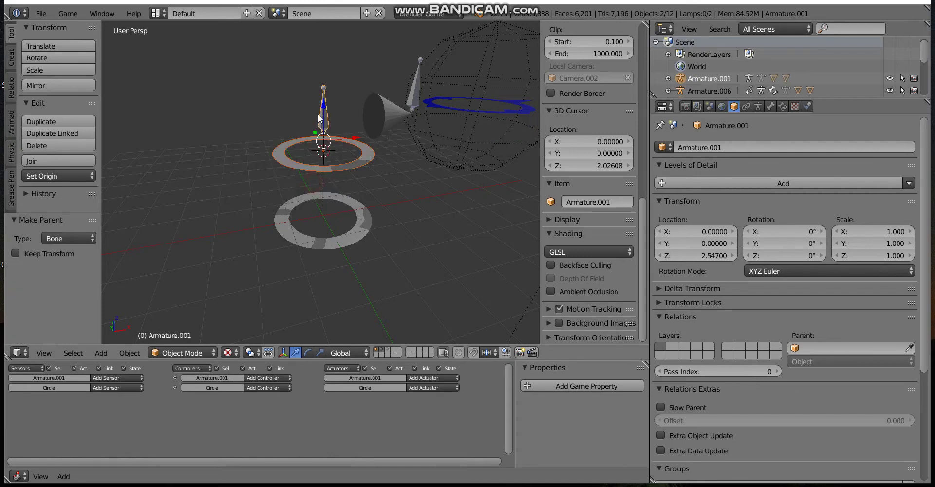
Step: Test the link by starting a bone move, cancel it, then select the lower ring
{"action": "right_click", "coordinate": [320, 119]}
{"action": "key", "text": "g"}
{"action": "right_click", "coordinate": [336, 115]}
{"action": "scroll", "coordinate": [335, 171], "scroll_direction": "up", "scroll_amount": 2}
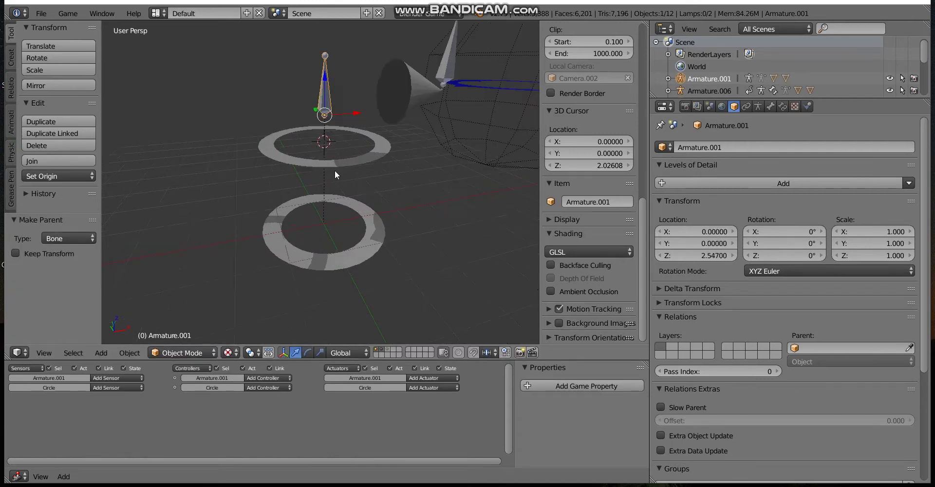
{"action": "right_click", "coordinate": [363, 204]}
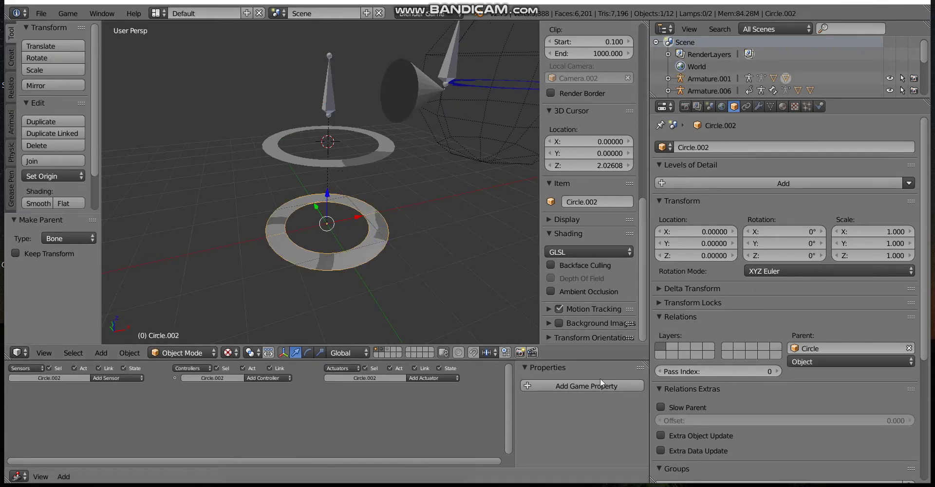
{"action": "middle_click_drag", "start_coordinate": [449, 271], "coordinate": [429, 303]}
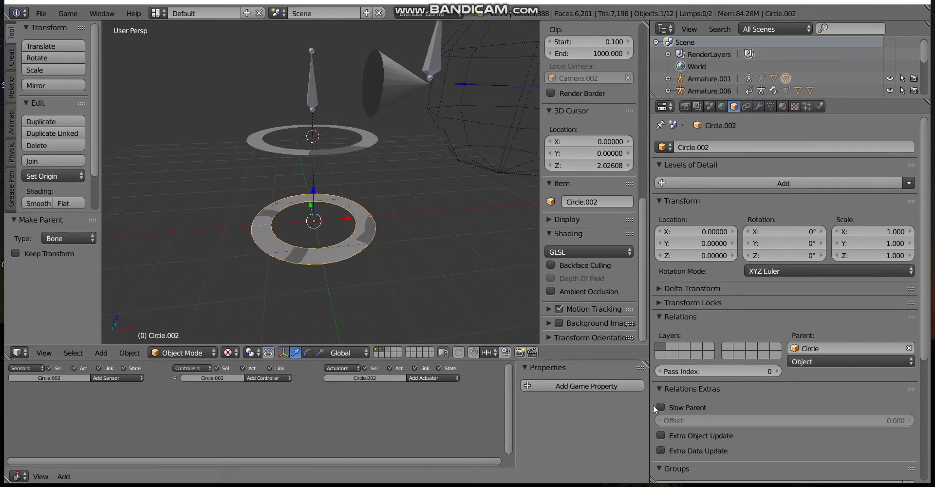
Step: Add a cube at the lower ring and scale it down to 0.115
{"action": "key", "text": "shift+s"}
{"action": "left_click", "coordinate": [334, 218]}
{"action": "key", "text": "shift+a"}
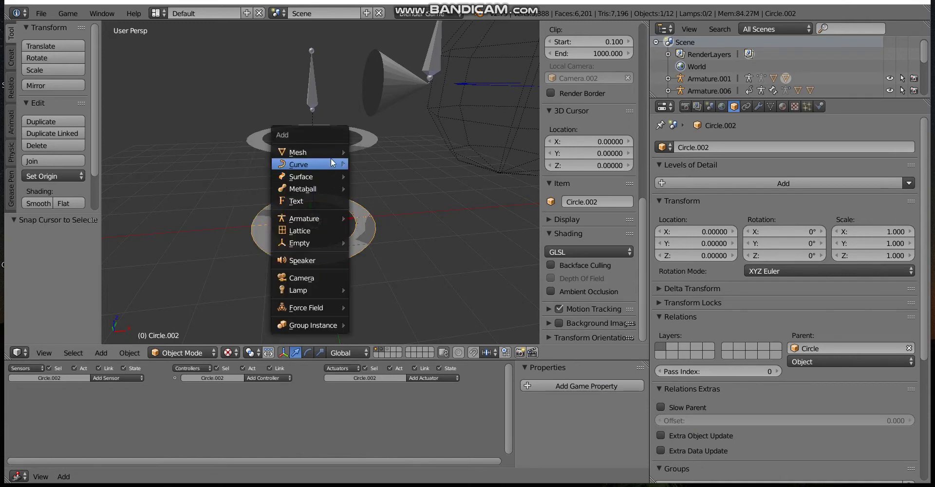
{"action": "left_click", "coordinate": [375, 164]}
{"action": "key", "text": "s"}
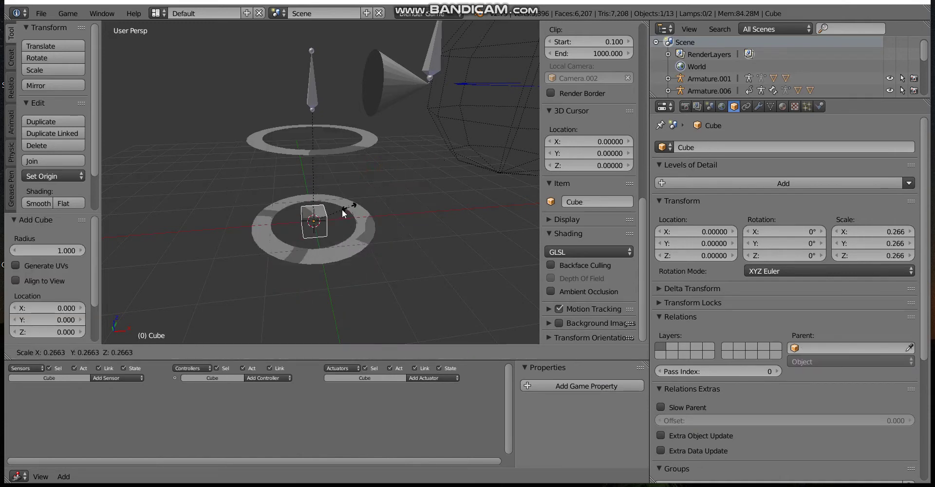
{"action": "left_click", "coordinate": [332, 218]}
Step: Move the small cube along X to the ring's edge and up onto its surface
{"action": "key", "text": "g"}
{"action": "key", "text": "x"}
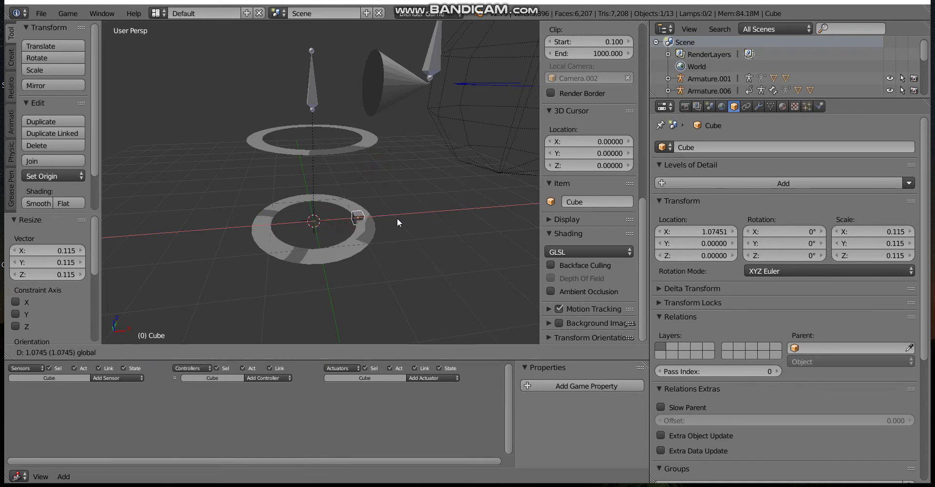
{"action": "left_click", "coordinate": [399, 222]}
{"action": "key", "text": "g"}
{"action": "key", "text": "z"}
{"action": "left_click", "coordinate": [367, 179]}
{"action": "mouse_move", "coordinate": [368, 179]}
{"action": "middle_mouse_down"}
{"action": "mouse_move", "coordinate": [361, 170]}
{"action": "mouse_move", "coordinate": [370, 173]}
{"action": "middle_mouse_up"}
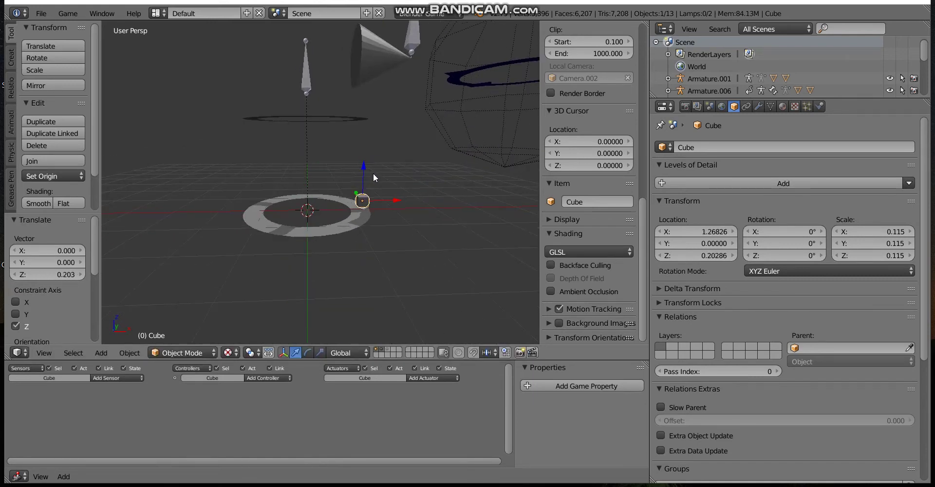
Step: Duplicate the cube up onto the upper ring, then add the upper ring to the selection
{"action": "key", "text": "shift+d"}
{"action": "key", "text": "z"}
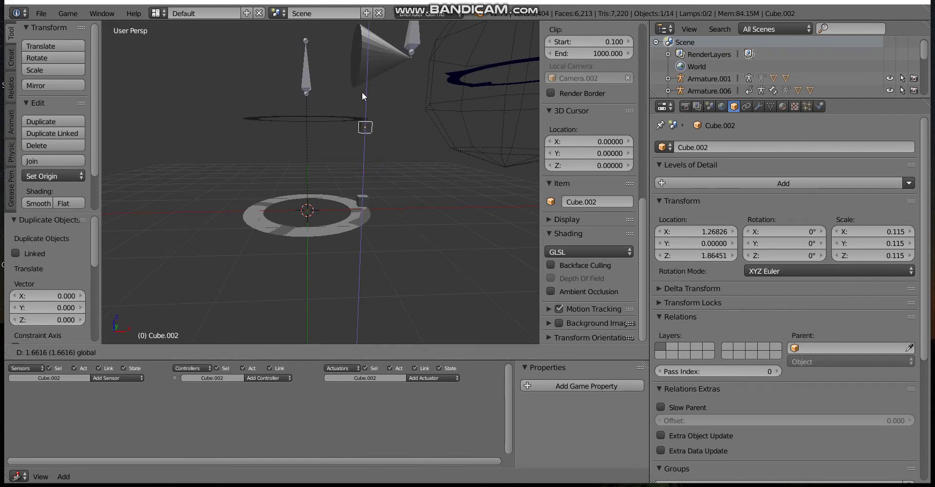
{"action": "left_click", "coordinate": [361, 92]}
{"action": "mouse_move", "coordinate": [361, 92]}
{"action": "middle_mouse_down"}
{"action": "mouse_move", "coordinate": [391, 149]}
{"action": "mouse_move", "coordinate": [374, 143]}
{"action": "mouse_move", "coordinate": [370, 117]}
{"action": "middle_mouse_up"}
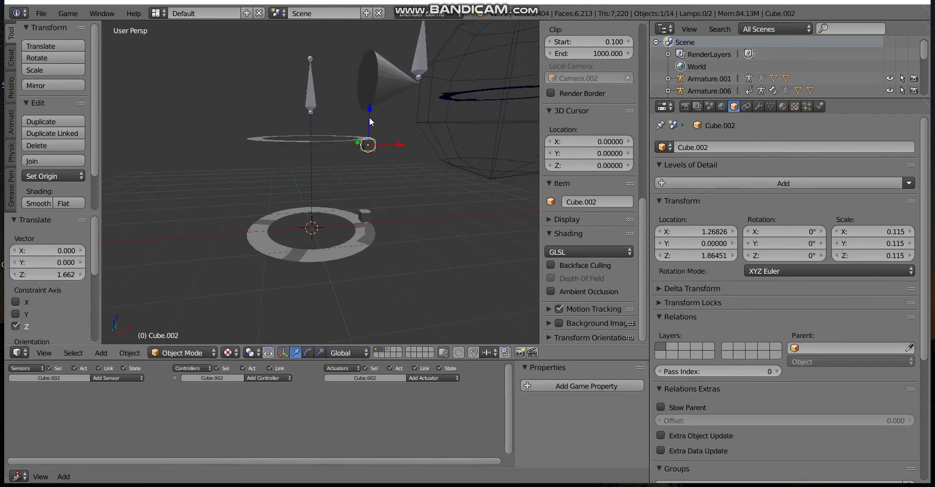
{"action": "left_click_drag", "start_coordinate": [369, 117], "coordinate": [368, 124]}
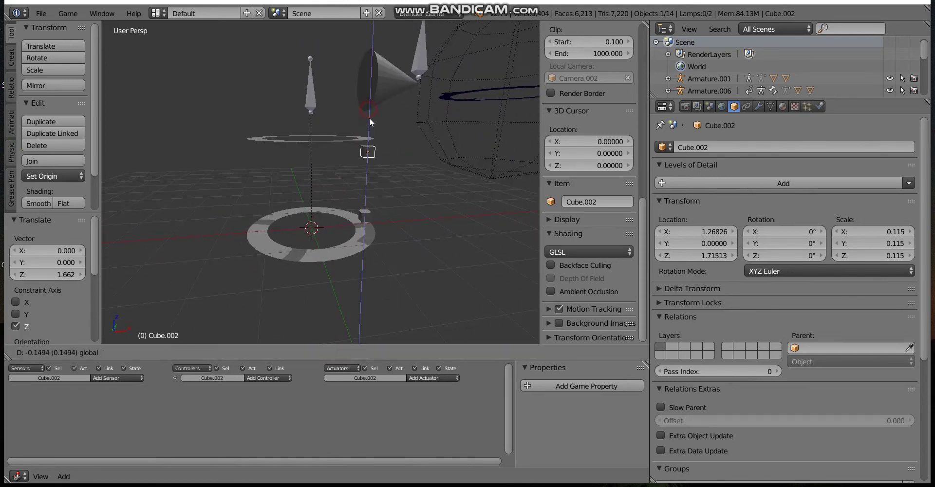
{"action": "right_click", "coordinate": [360, 143], "text": "shift"}
Step: Parent the copied cube to the upper ring and the lower cube to the lower ring
{"action": "key", "text": "ctrl+p"}
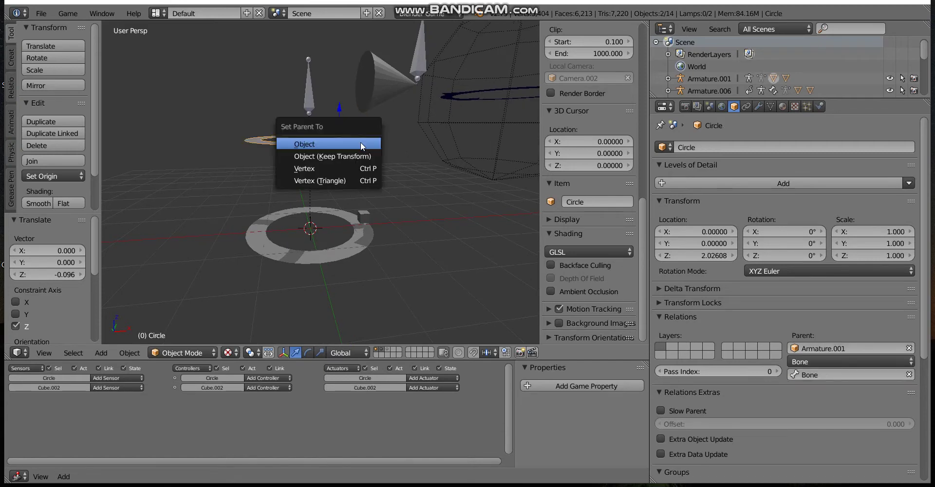
{"action": "left_click", "coordinate": [361, 142]}
{"action": "right_click", "coordinate": [369, 218]}
{"action": "right_click", "coordinate": [362, 244], "text": "shift"}
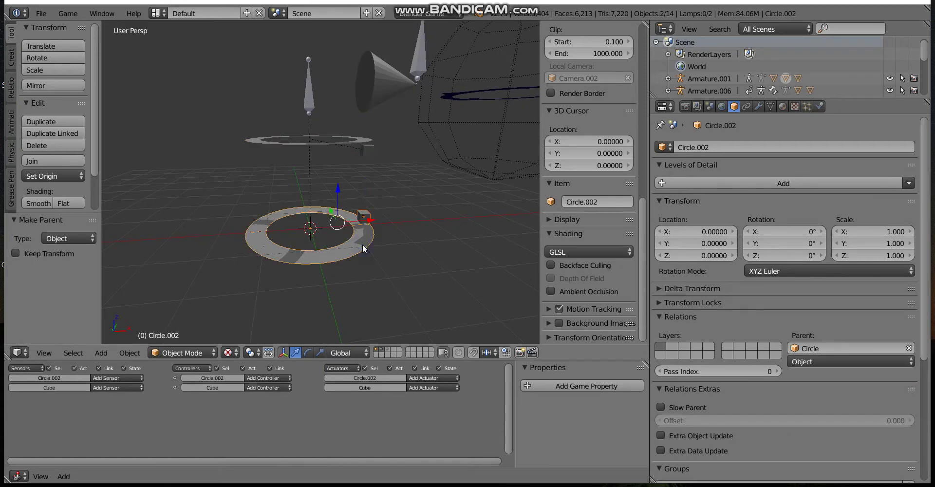
{"action": "key", "text": "ctrl+p"}
{"action": "left_click", "coordinate": [364, 244]}
Step: Add a single-bone armature at the lower cube and raise it to Z 0.52 above it
{"action": "right_click", "coordinate": [363, 220]}
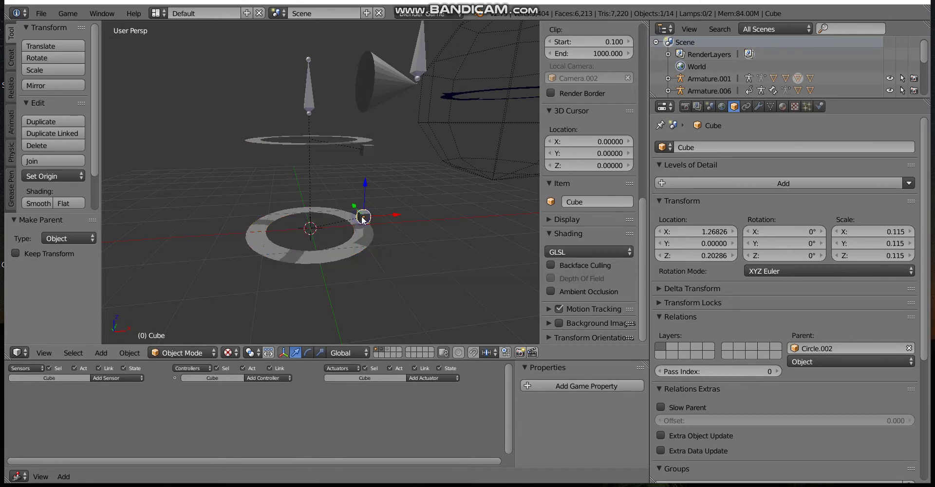
{"action": "key", "text": "shift+s"}
{"action": "left_click", "coordinate": [361, 218]}
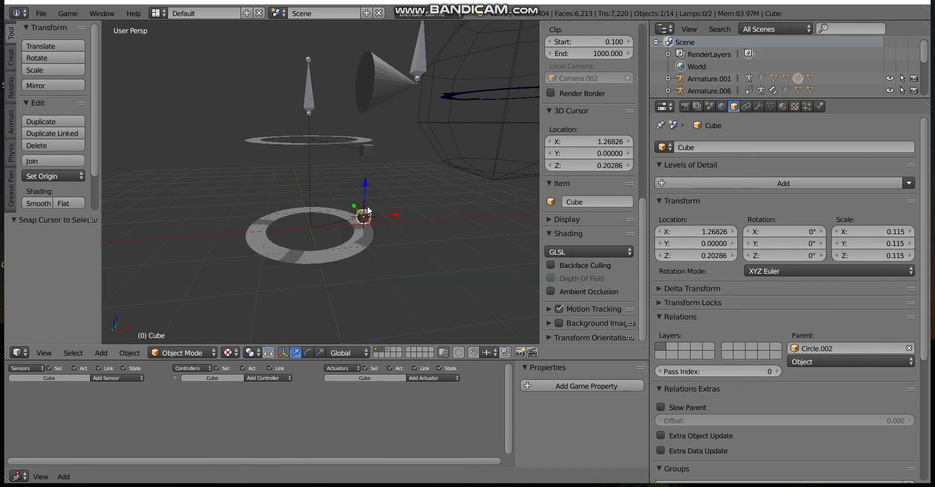
{"action": "key", "text": "shift+a"}
{"action": "left_click", "coordinate": [395, 264]}
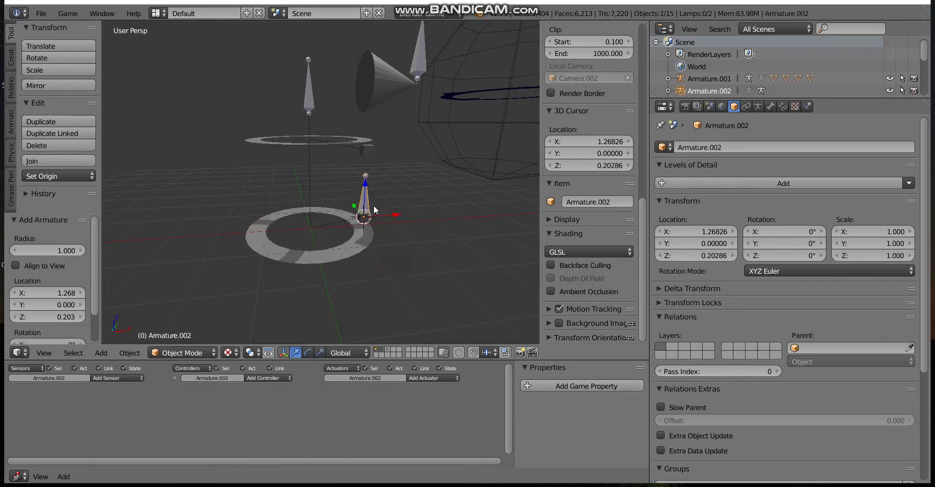
{"action": "key", "text": "g"}
{"action": "key", "text": "z"}
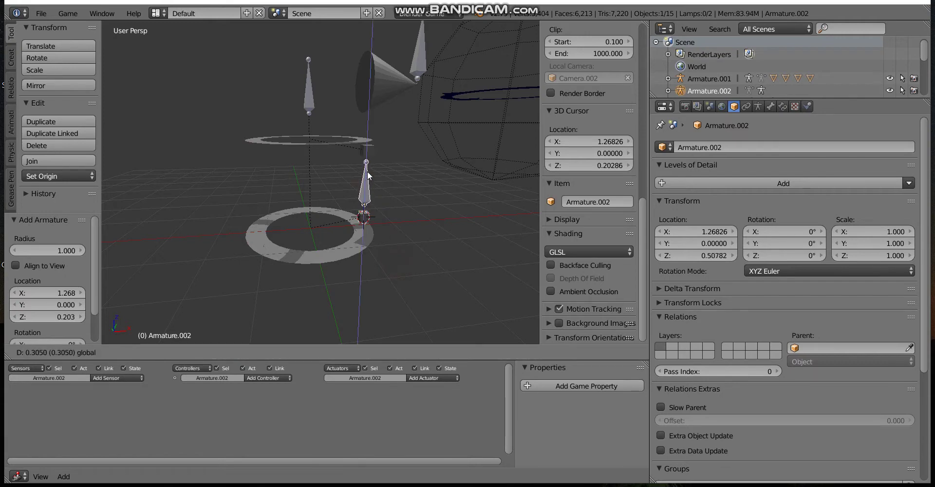
{"action": "left_click", "coordinate": [360, 179]}
Step: Parent the armature to the lower cube Cube
{"action": "scroll", "coordinate": [353, 182], "scroll_direction": "up", "scroll_amount": 2}
{"action": "middle_click_drag", "start_coordinate": [354, 183], "coordinate": [358, 170]}
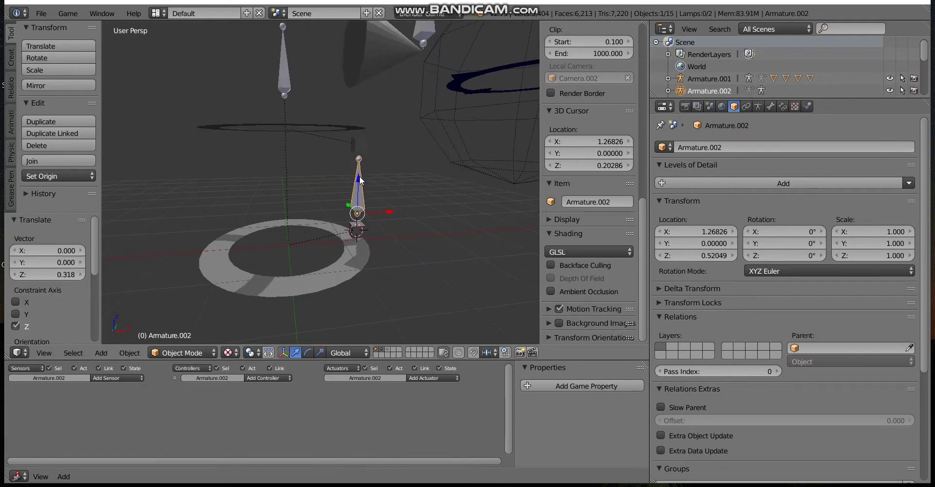
{"action": "scroll", "coordinate": [365, 187], "scroll_direction": "up", "scroll_amount": 2}
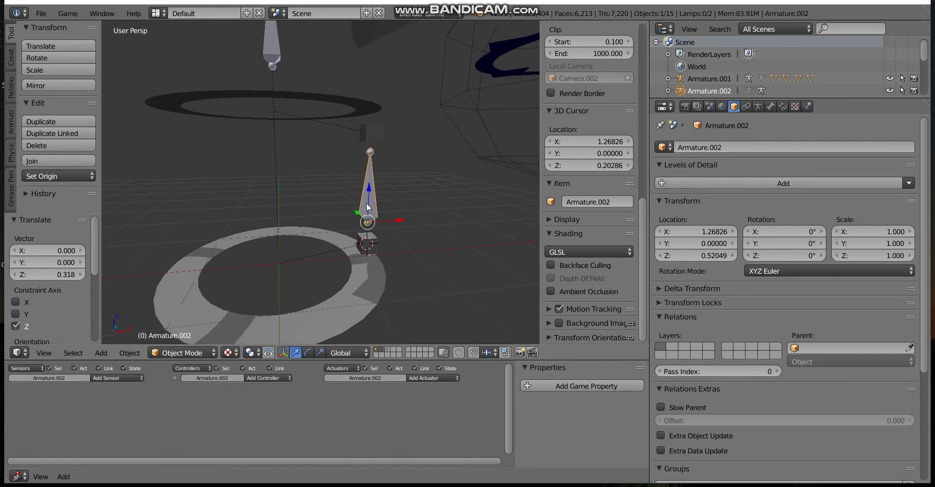
{"action": "right_click", "coordinate": [373, 242], "text": "shift"}
{"action": "key", "text": "ctrl+p"}
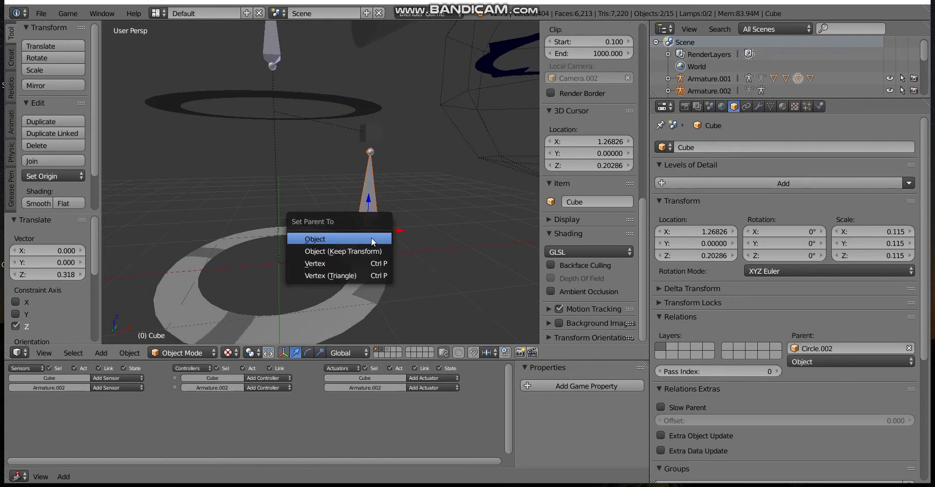
{"action": "left_click", "coordinate": [371, 236]}
Step: Switch the armature Armature.002 into Pose Mode
{"action": "right_click", "coordinate": [375, 211]}
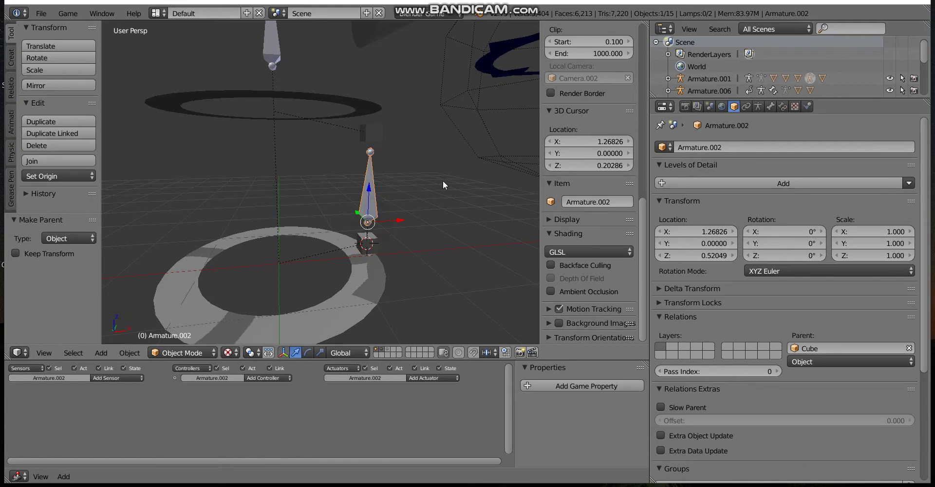
{"action": "mouse_move", "coordinate": [423, 188]}
{"action": "middle_mouse_down"}
{"action": "mouse_move", "coordinate": [357, 167]}
{"action": "mouse_move", "coordinate": [346, 186]}
{"action": "middle_mouse_up"}
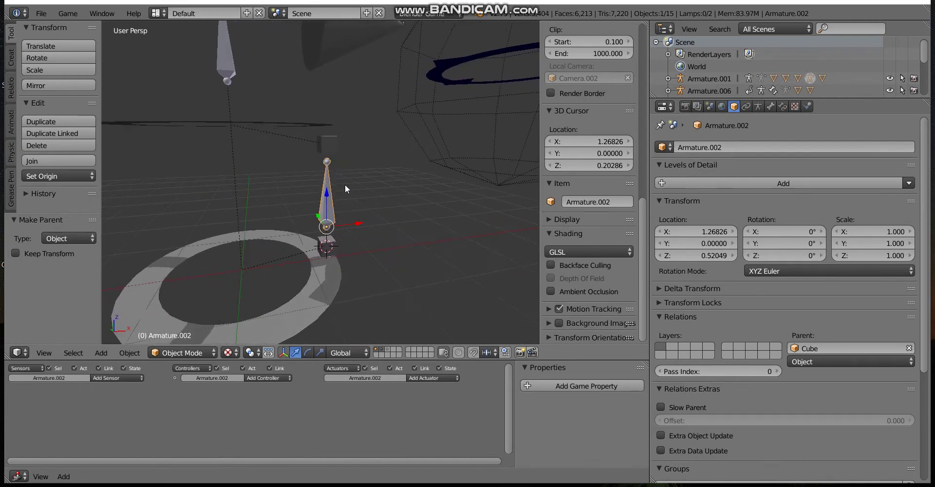
{"action": "left_click", "coordinate": [183, 352]}
{"action": "left_click", "coordinate": [165, 313]}
Step: Add an Inverse Kinematics bone constraint targeting Cube.002 and briefly test it
{"action": "right_click", "coordinate": [326, 211]}
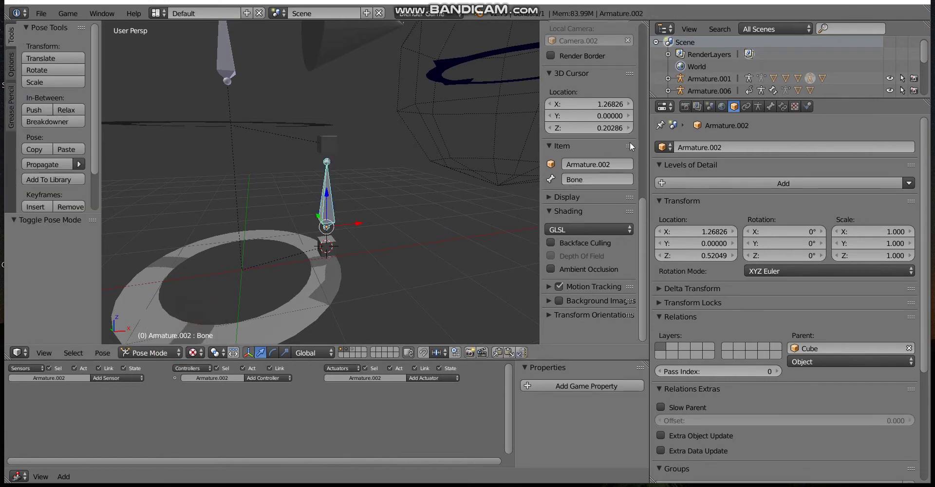
{"action": "left_click", "coordinate": [783, 106]}
{"action": "left_click", "coordinate": [772, 147]}
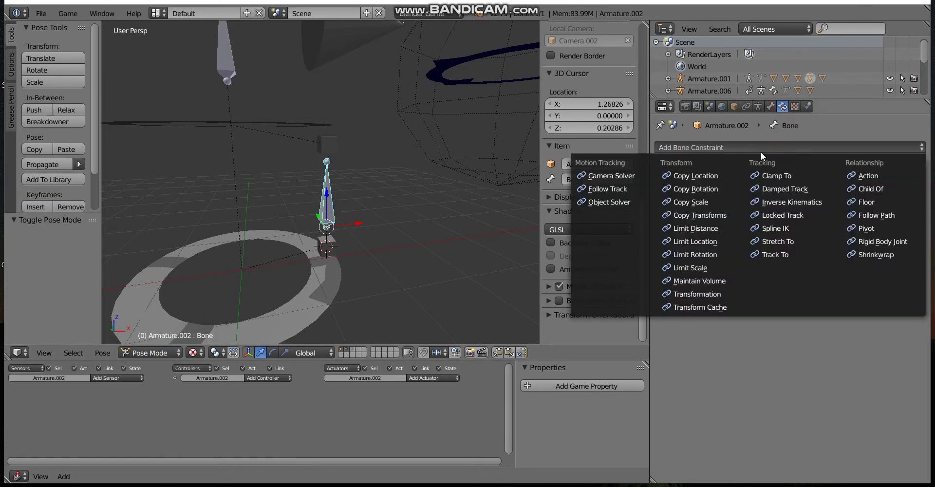
{"action": "left_click", "coordinate": [781, 202]}
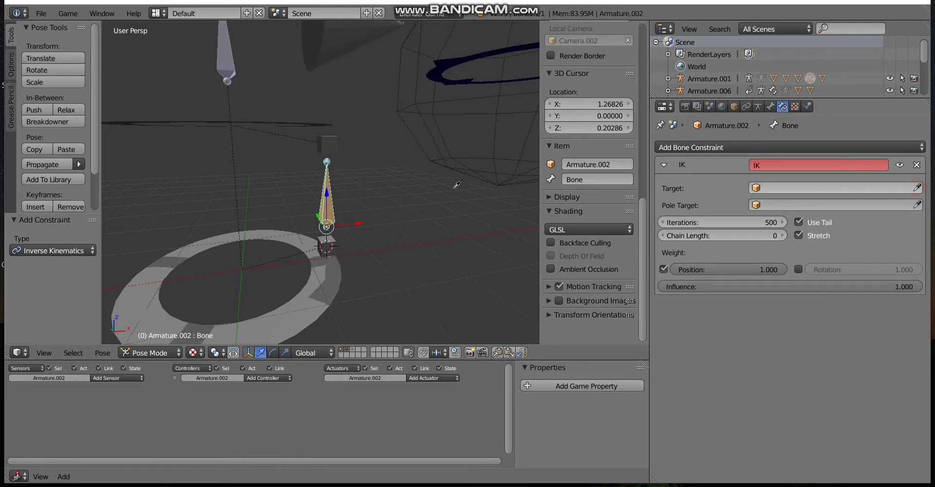
{"action": "left_click", "coordinate": [328, 144]}
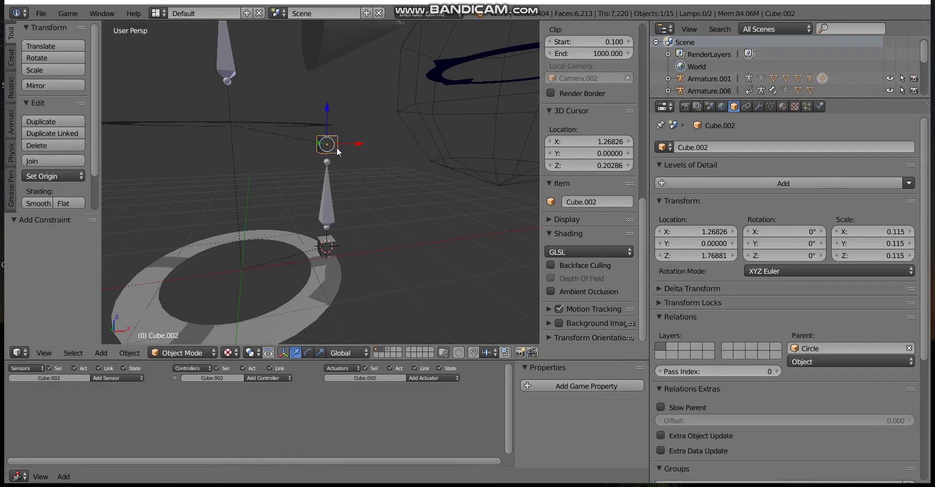
{"action": "key", "text": "g"}
{"action": "key", "text": "Escape"}
{"action": "mouse_move", "coordinate": [350, 161]}
{"action": "middle_mouse_down"}
{"action": "mouse_move", "coordinate": [364, 167]}
{"action": "mouse_move", "coordinate": [346, 198]}
{"action": "middle_mouse_up"}
Step: Snap the 3D cursor to the bone to add a new cube there
{"action": "right_click", "coordinate": [340, 198]}
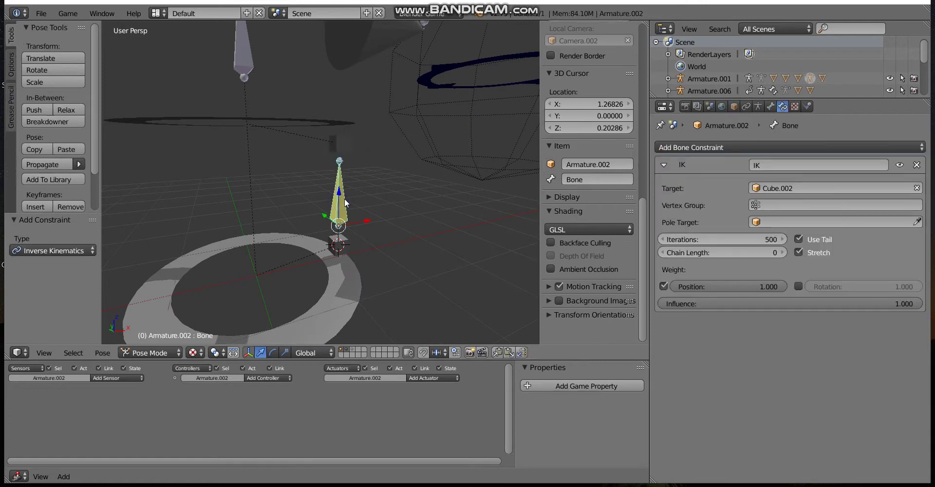
{"action": "key", "text": "shift+s"}
{"action": "left_click", "coordinate": [338, 200]}
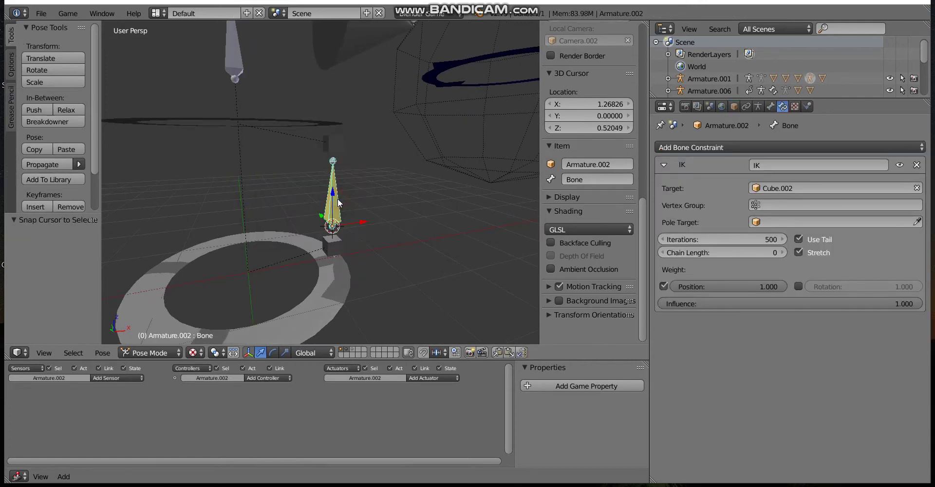
{"action": "key", "text": "shift+a"}
Step: Add a cube at the bone and scale it into a thin vertical post covering the bone
{"action": "left_click", "coordinate": [375, 145]}
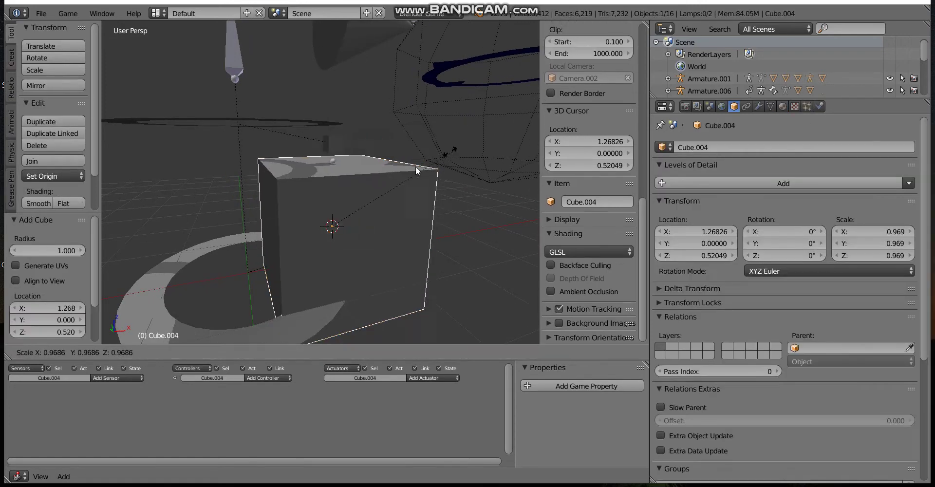
{"action": "key", "text": "s"}
{"action": "left_click", "coordinate": [343, 230]}
{"action": "key", "text": "g"}
{"action": "key", "text": "z"}
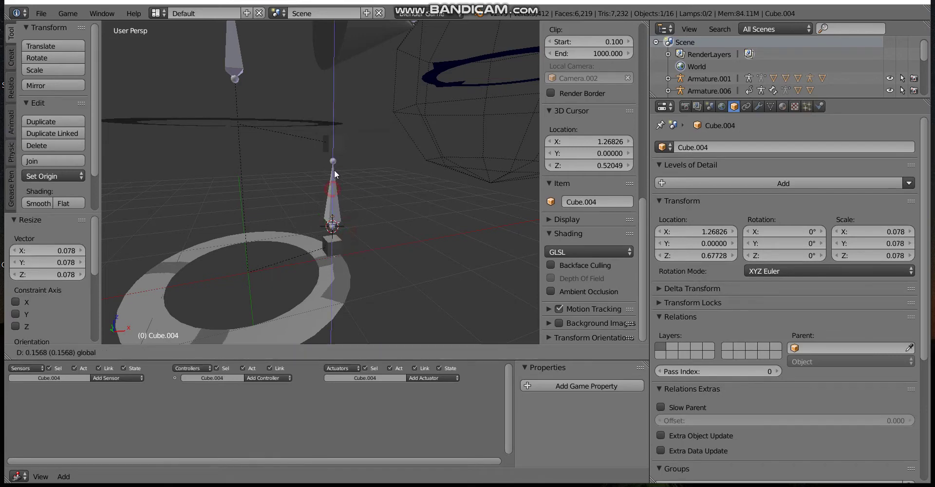
{"action": "left_click", "coordinate": [341, 169]}
{"action": "key", "text": "s"}
{"action": "key", "text": "z"}
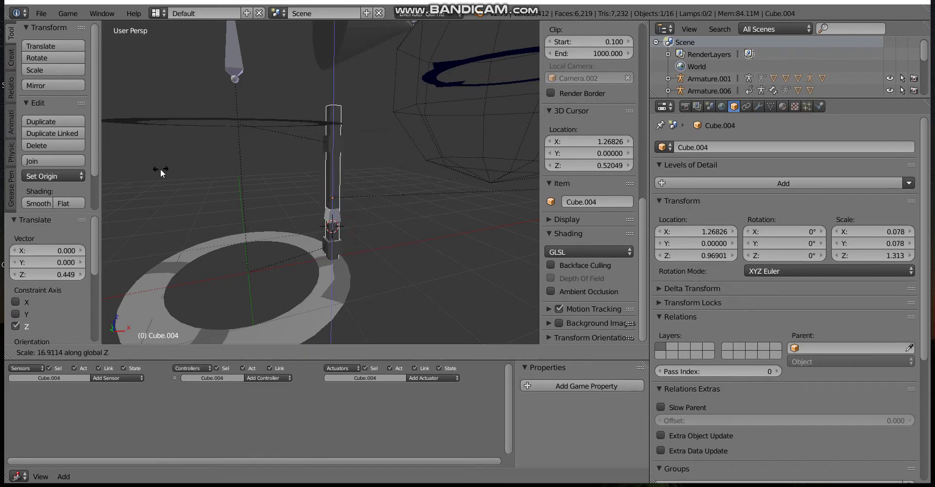
{"action": "right_click", "coordinate": [331, 213]}
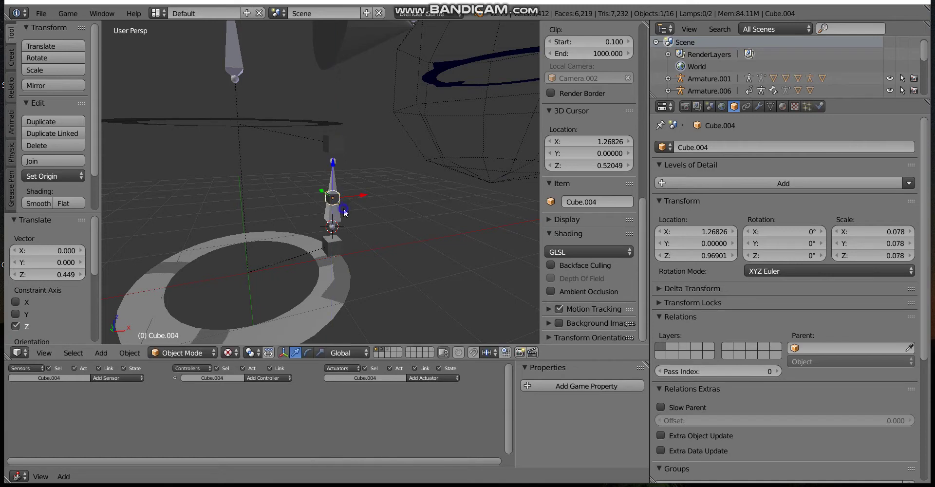
{"action": "key", "text": "s"}
{"action": "key", "text": "z"}
{"action": "left_click", "coordinate": [168, 200]}
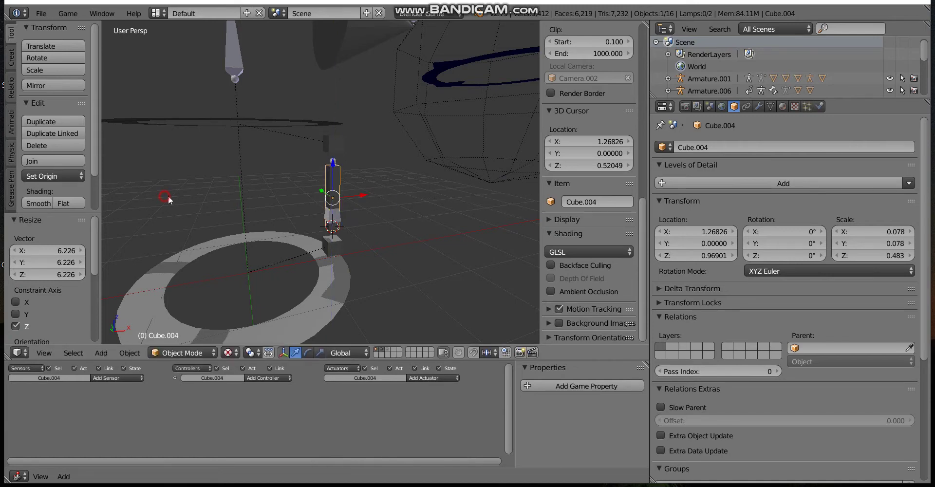
Step: Parent the post Cube.004 to the armature's bone, then reselect it for material editing
{"action": "right_click", "coordinate": [336, 162], "text": "shift"}
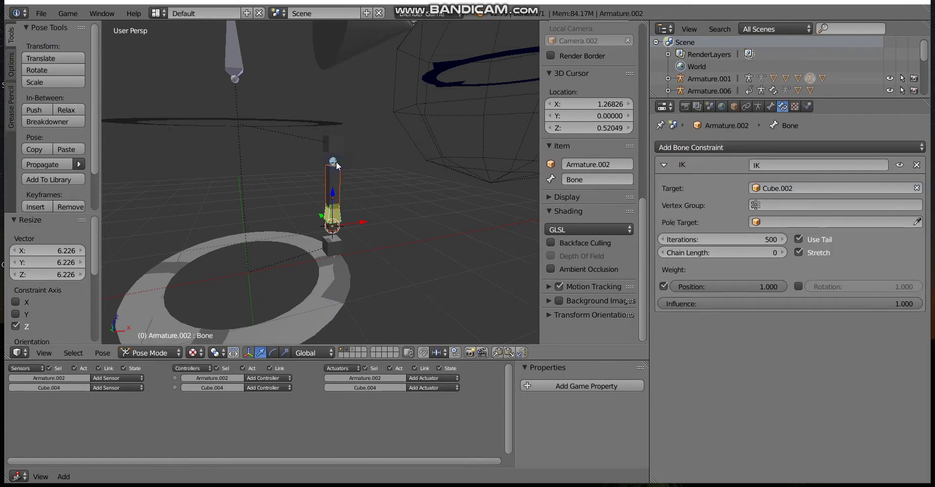
{"action": "key", "text": "ctrl+p"}
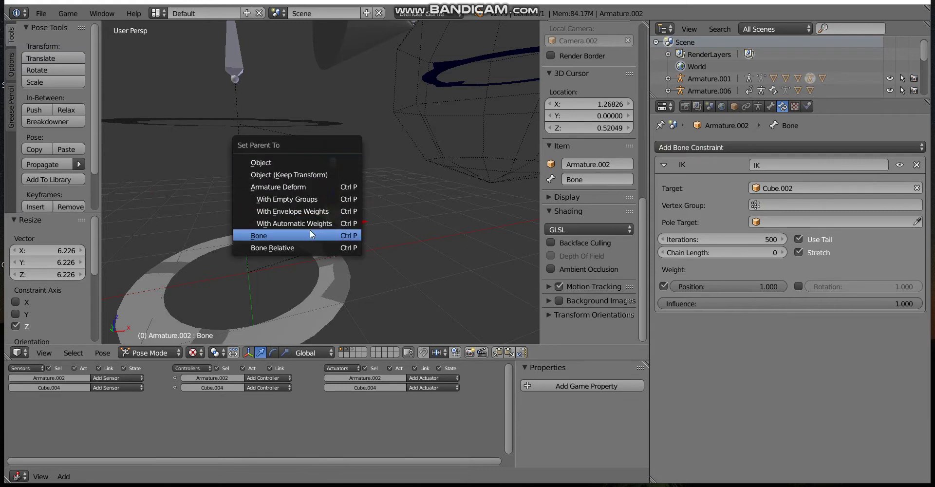
{"action": "left_click", "coordinate": [309, 233]}
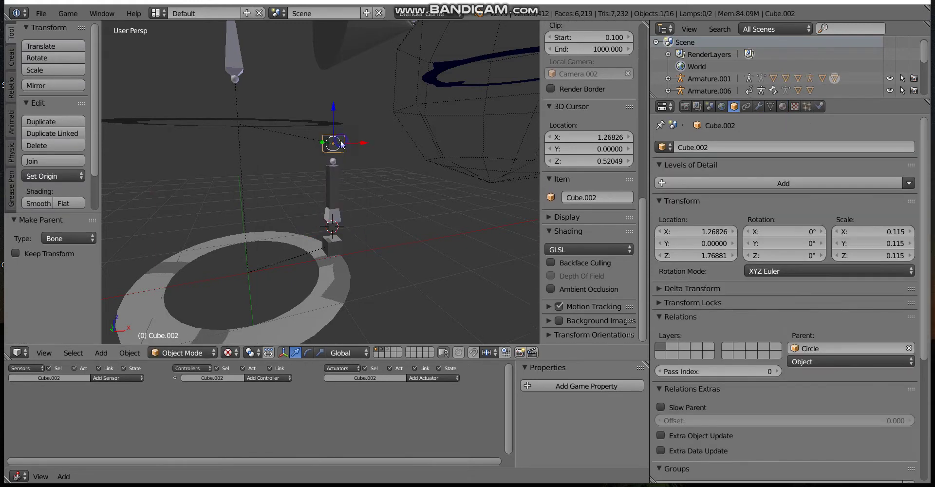
{"action": "right_click", "coordinate": [341, 144]}
{"action": "right_click", "coordinate": [325, 171]}
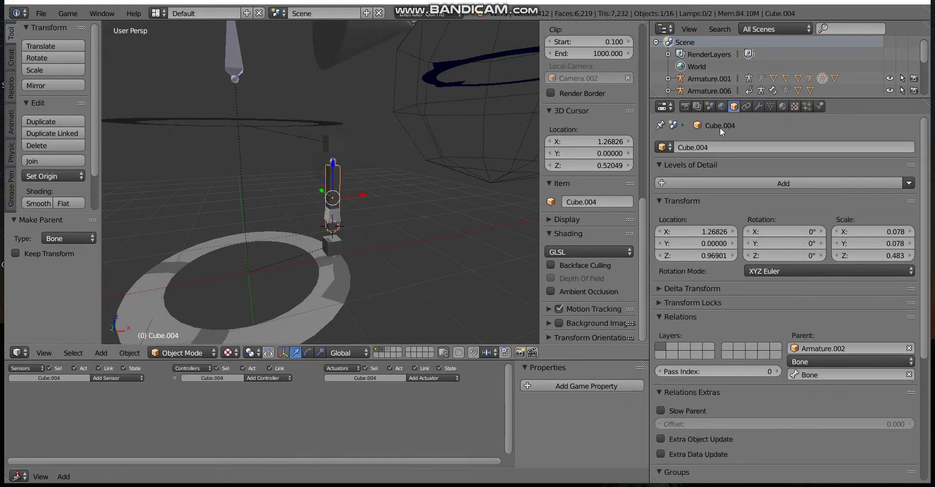
{"action": "left_click", "coordinate": [782, 106]}
Step: Add a new material to Cube.004 and set its diffuse colour to red
{"action": "left_click", "coordinate": [768, 184]}
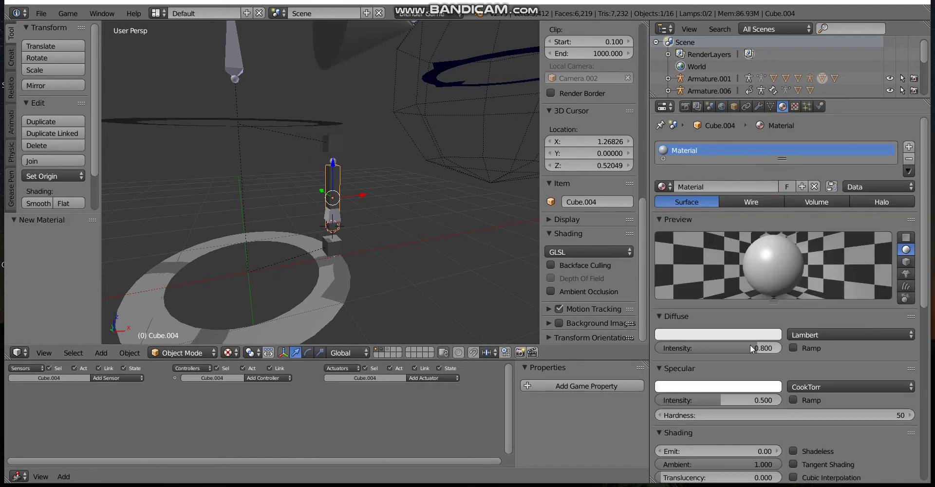
{"action": "left_click", "coordinate": [747, 335]}
{"action": "left_click", "coordinate": [704, 262]}
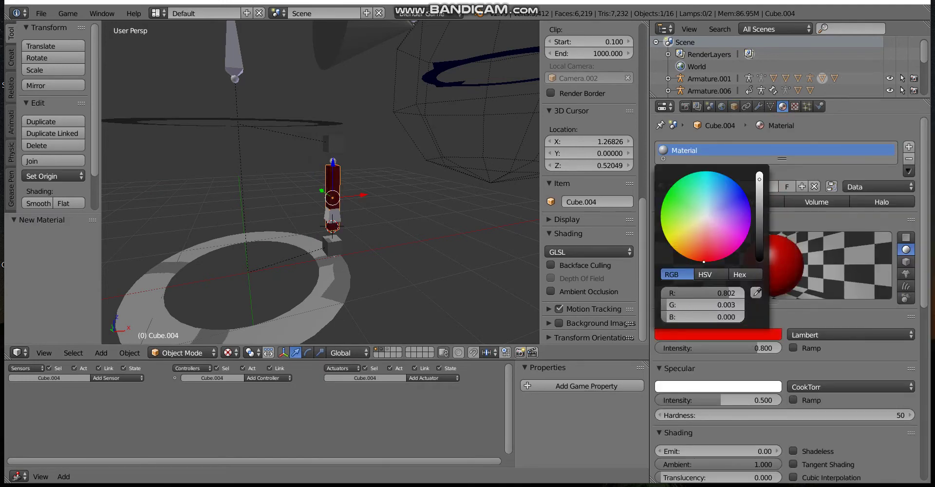
{"action": "middle_click_drag", "start_coordinate": [435, 204], "coordinate": [439, 201]}
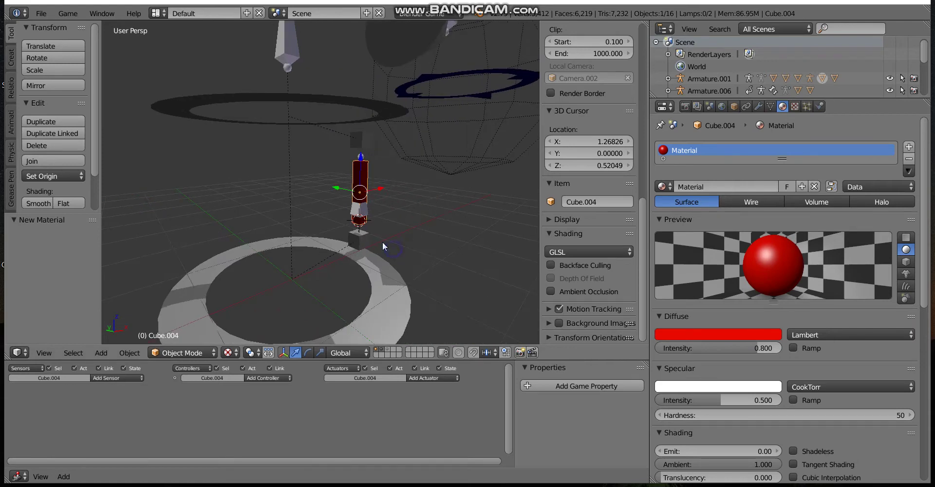
{"action": "right_click", "coordinate": [362, 238]}
{"action": "right_click", "coordinate": [351, 172]}
{"action": "mouse_move", "coordinate": [351, 172]}
{"action": "middle_mouse_down"}
{"action": "mouse_move", "coordinate": [336, 180]}
{"action": "mouse_move", "coordinate": [344, 185]}
{"action": "middle_mouse_up"}
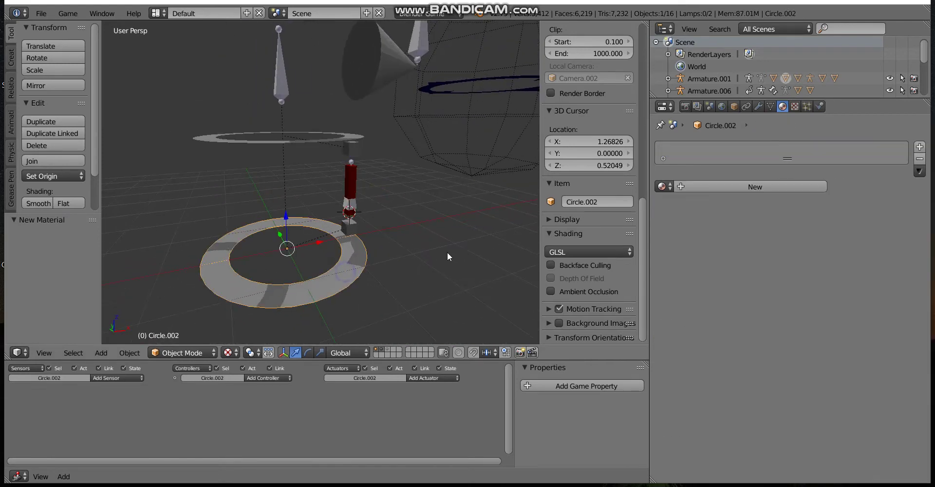
Step: Enable Slow Parent on the lower ring Circle.002 with an offset of 19.3
{"action": "right_click", "coordinate": [347, 274]}
{"action": "left_click", "coordinate": [734, 107]}
{"action": "scroll", "coordinate": [711, 272], "scroll_direction": "down", "scroll_amount": 2}
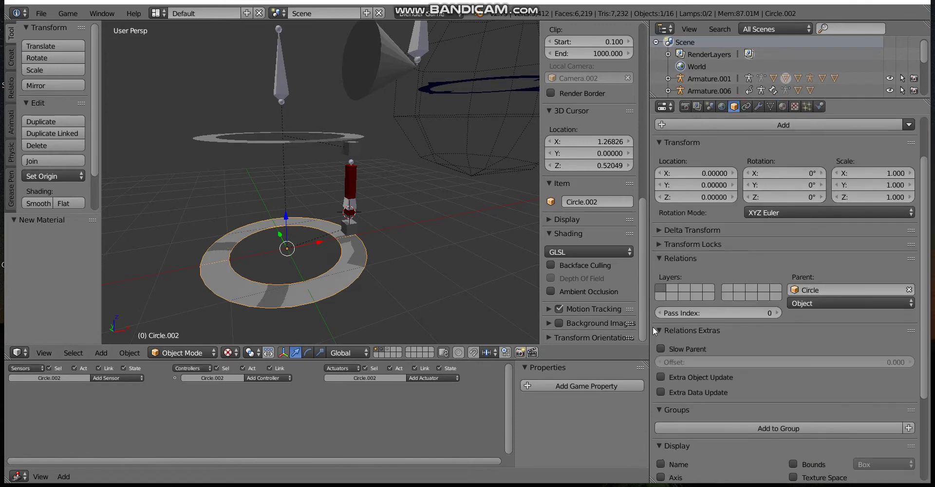
{"action": "left_click", "coordinate": [661, 348]}
{"action": "left_click", "coordinate": [780, 360]}
{"action": "type", "text": "19.3"}
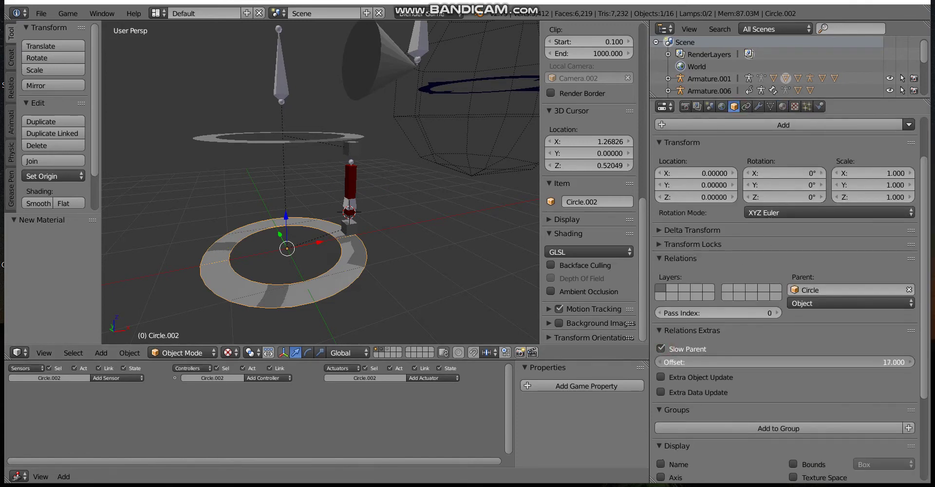
{"action": "key", "text": "Return"}
{"action": "middle_click_drag", "start_coordinate": [381, 186], "coordinate": [341, 156]}
Step: Give Armature.001 an Always sensor wired to an Armature actuator
{"action": "right_click", "coordinate": [269, 73]}
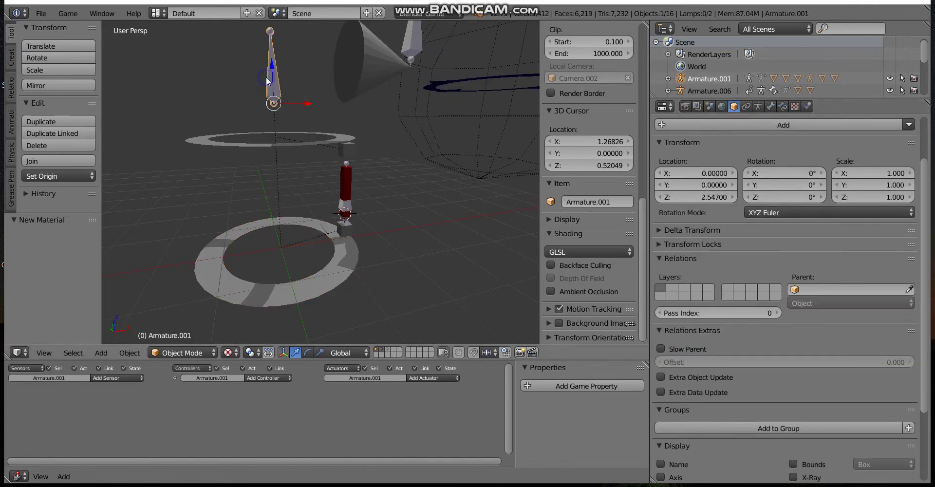
{"action": "left_click", "coordinate": [117, 378]}
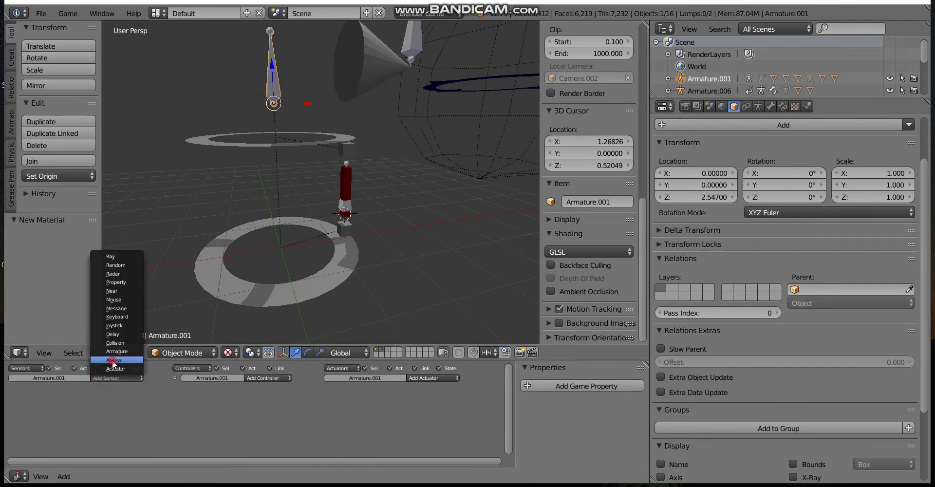
{"action": "left_click", "coordinate": [110, 360]}
{"action": "left_click", "coordinate": [442, 377]}
{"action": "left_click", "coordinate": [443, 367]}
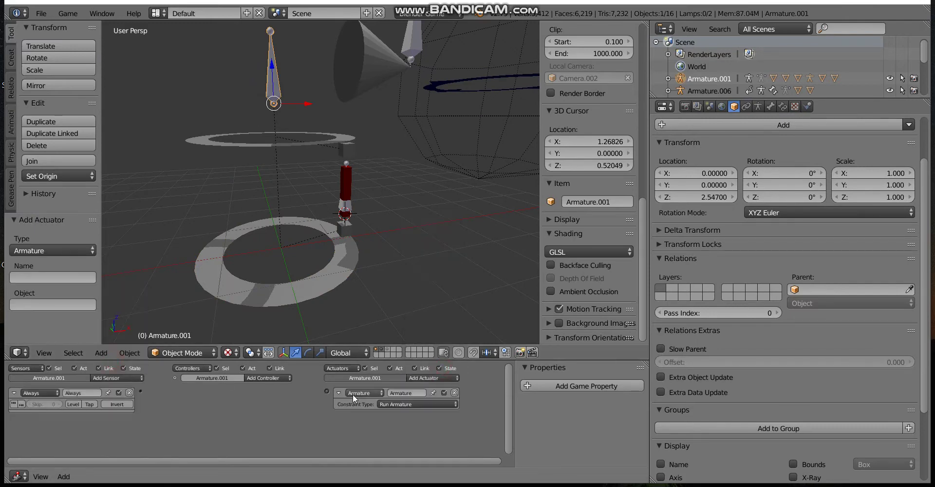
{"action": "left_click_drag", "start_coordinate": [327, 390], "coordinate": [140, 391]}
Step: In pose mode, give the character's Armature.002 an Always sensor wired to an Armature actuator
{"action": "right_click", "coordinate": [336, 210]}
{"action": "key", "text": "ctrl+Tab"}
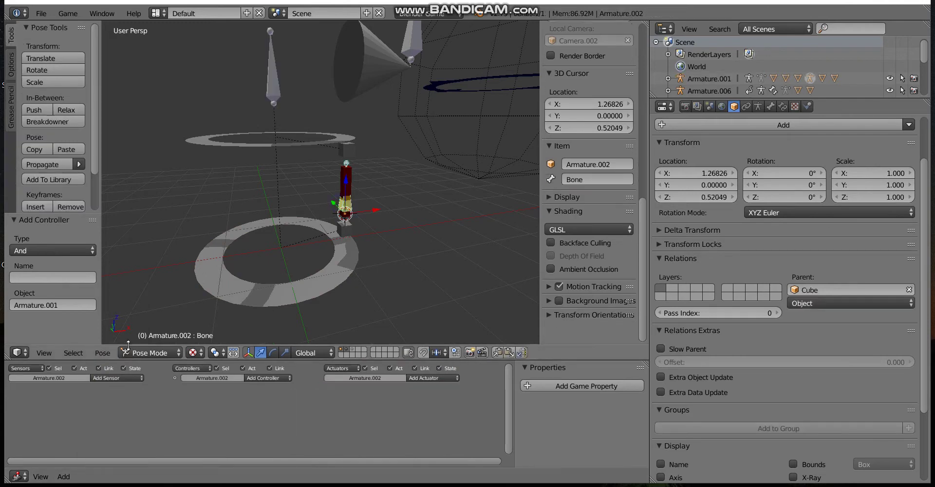
{"action": "left_click", "coordinate": [116, 377]}
{"action": "left_click", "coordinate": [127, 359]}
{"action": "left_click", "coordinate": [431, 378]}
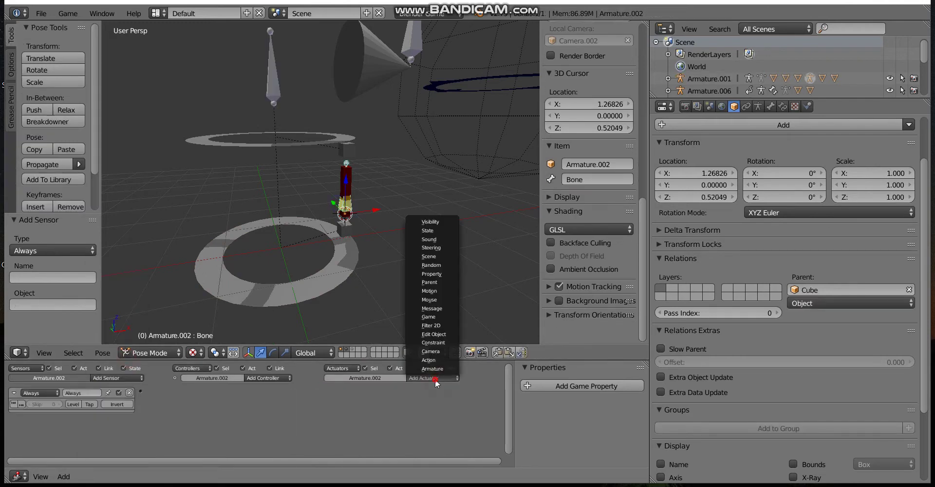
{"action": "left_click", "coordinate": [439, 368]}
{"action": "left_click_drag", "start_coordinate": [327, 393], "coordinate": [140, 391]}
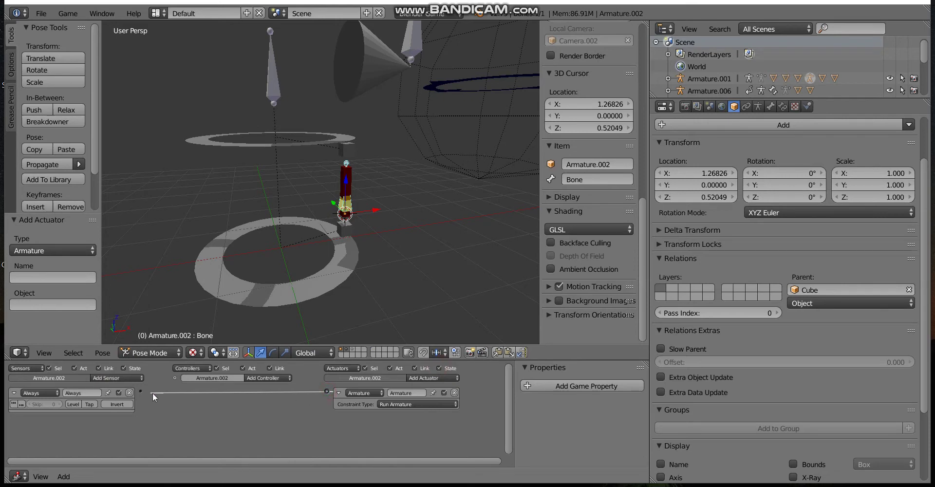
Step: Back in object mode, give the Armature beside the cone an Always sensor wired to an Armature actuator
{"action": "mouse_move", "coordinate": [297, 280]}
{"action": "middle_mouse_down"}
{"action": "mouse_move", "coordinate": [402, 189]}
{"action": "mouse_move", "coordinate": [378, 155]}
{"action": "middle_mouse_up"}
{"action": "key", "text": "ctrl+Tab"}
{"action": "right_click", "coordinate": [377, 156]}
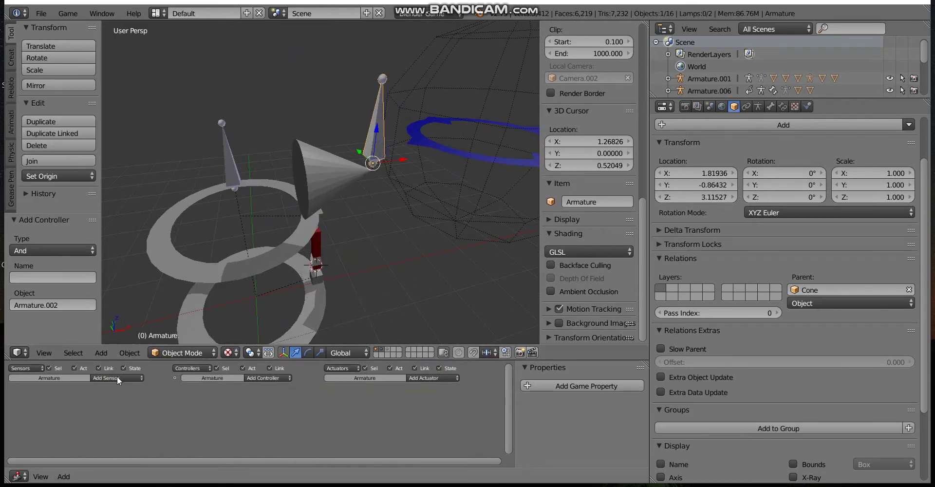
{"action": "left_click", "coordinate": [117, 376]}
{"action": "left_click", "coordinate": [117, 366]}
{"action": "left_click", "coordinate": [448, 378]}
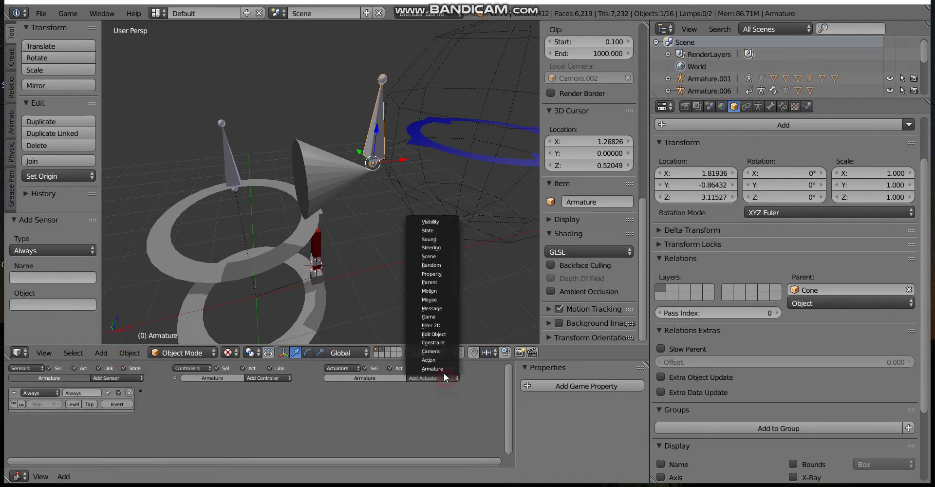
{"action": "left_click", "coordinate": [444, 373]}
{"action": "left_click_drag", "start_coordinate": [326, 392], "coordinate": [140, 391]}
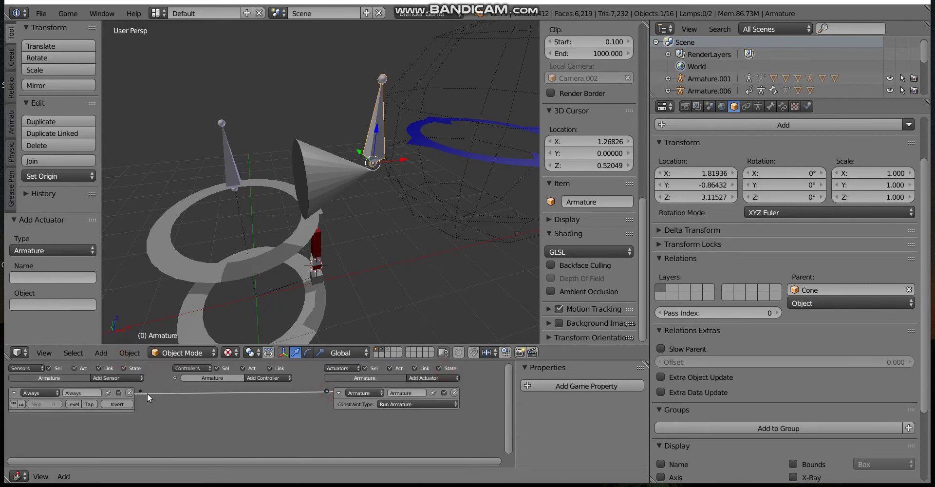
{"action": "mouse_move", "coordinate": [365, 271]}
{"action": "middle_mouse_down"}
{"action": "mouse_move", "coordinate": [358, 241]}
{"action": "mouse_move", "coordinate": [375, 232]}
{"action": "mouse_move", "coordinate": [359, 234]}
{"action": "mouse_move", "coordinate": [375, 220]}
{"action": "middle_mouse_up"}
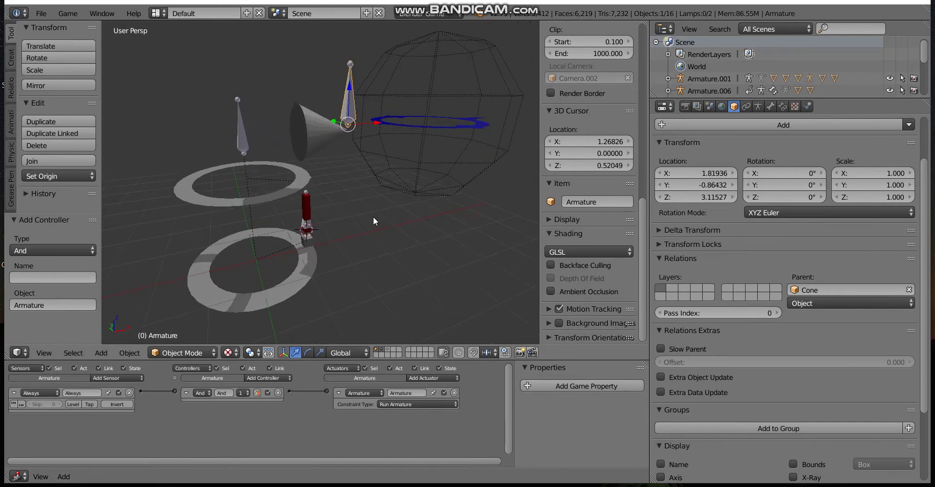
Step: In pose mode, add a Copy Rotation bone constraint to Armature.001 targeting Armature's Bone
{"action": "right_click", "coordinate": [249, 147]}
{"action": "left_click", "coordinate": [783, 107]}
{"action": "left_click", "coordinate": [774, 147]}
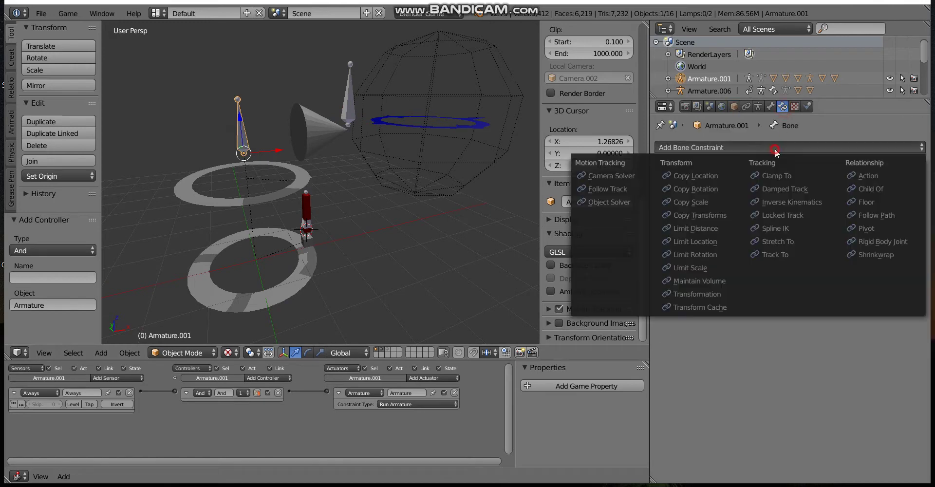
{"action": "left_click", "coordinate": [196, 355]}
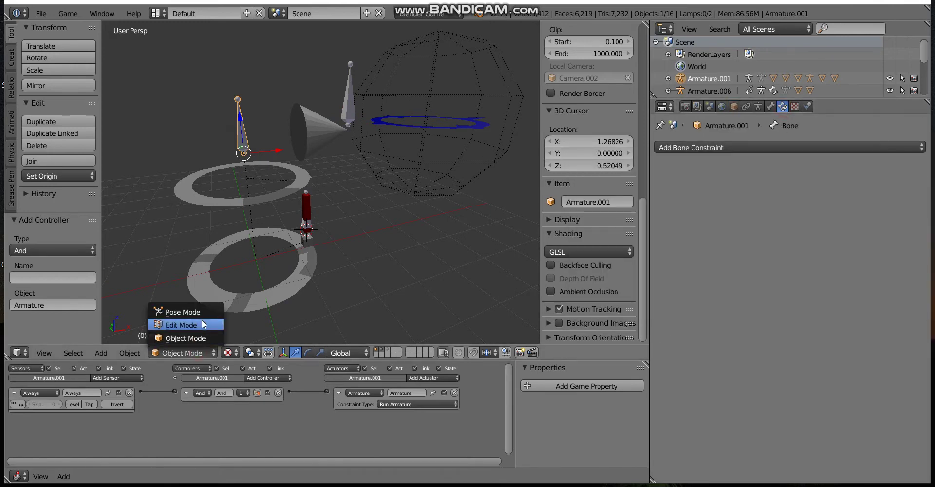
{"action": "left_click", "coordinate": [203, 313]}
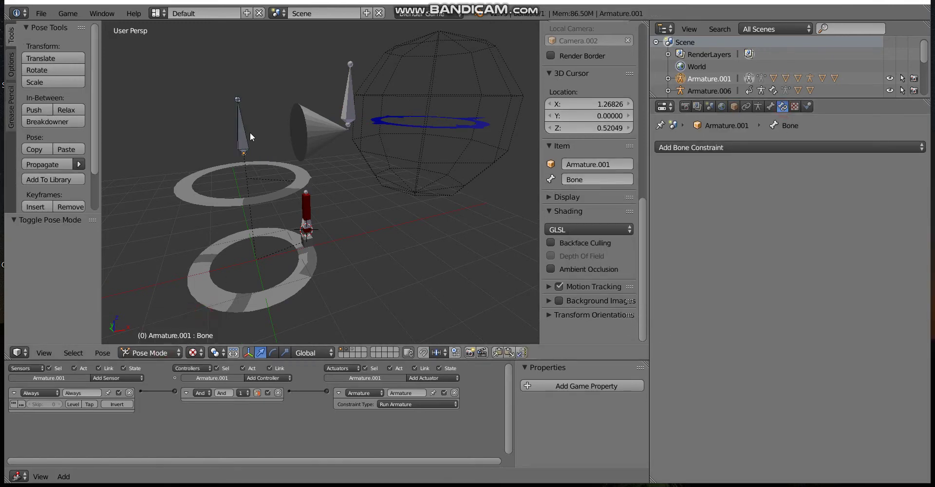
{"action": "left_click", "coordinate": [733, 145]}
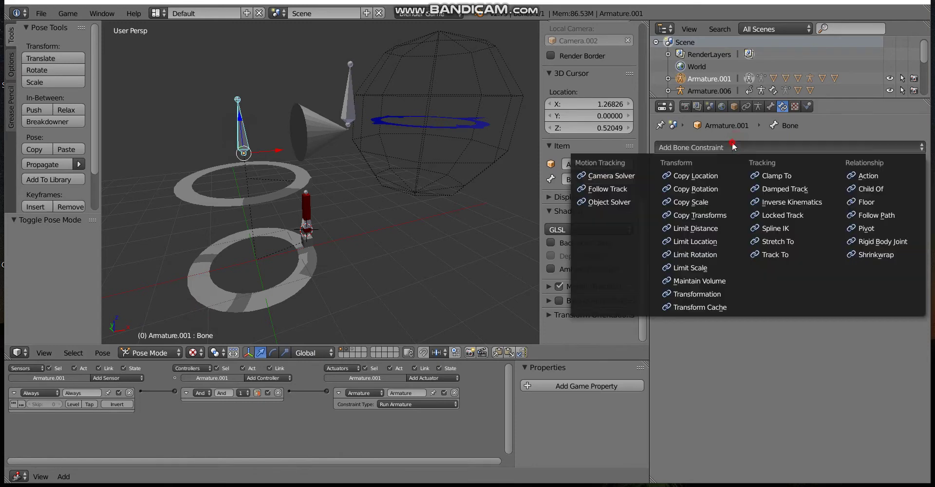
{"action": "left_click", "coordinate": [727, 188]}
{"action": "left_click", "coordinate": [919, 188]}
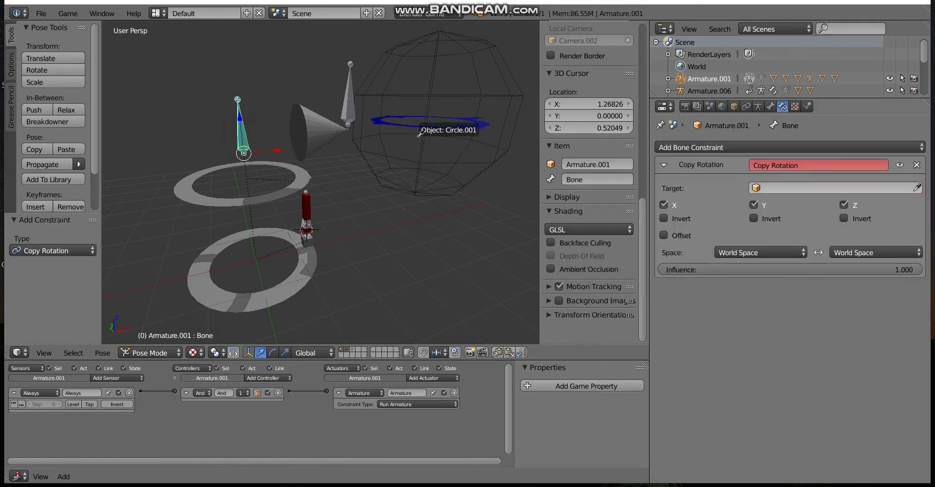
{"action": "left_click", "coordinate": [349, 98]}
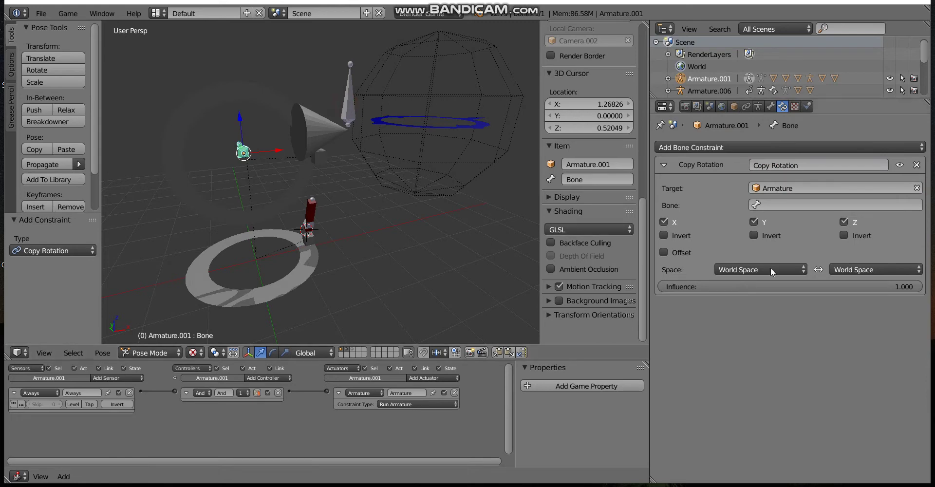
{"action": "left_click", "coordinate": [854, 206]}
{"action": "left_click", "coordinate": [792, 218]}
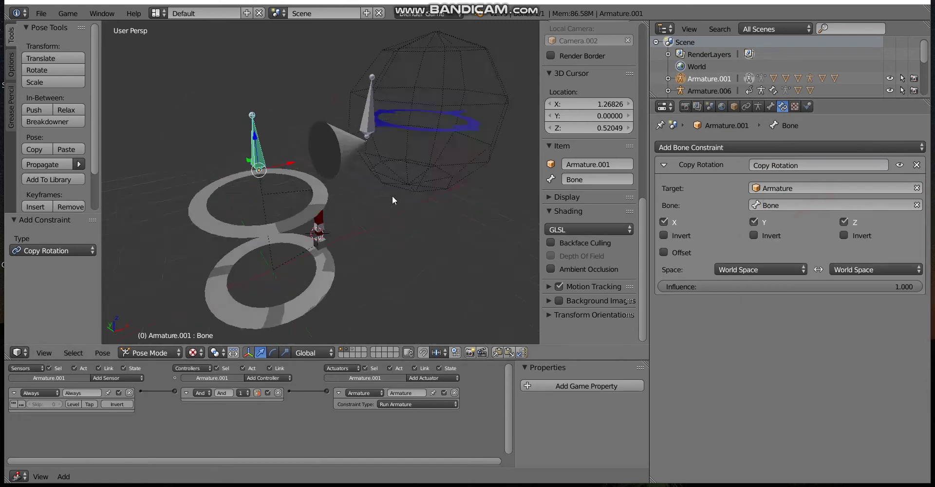
{"action": "mouse_move", "coordinate": [382, 198]}
{"action": "middle_mouse_down"}
{"action": "mouse_move", "coordinate": [364, 195]}
{"action": "mouse_move", "coordinate": [375, 199]}
{"action": "mouse_move", "coordinate": [372, 188]}
{"action": "middle_mouse_up"}
Step: Select the upper ring Circle and show the Physics properties
{"action": "right_click", "coordinate": [321, 267]}
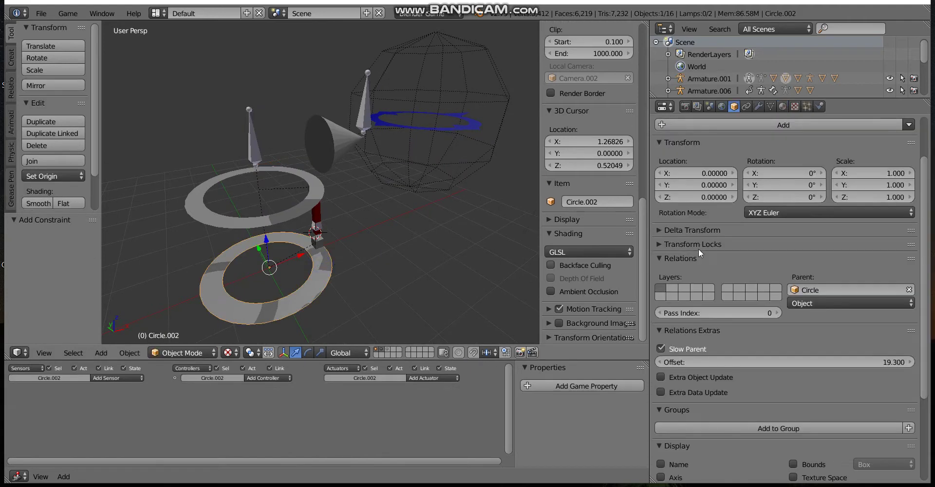
{"action": "scroll", "coordinate": [743, 322], "scroll_direction": "down", "scroll_amount": 3}
{"action": "scroll", "coordinate": [352, 288], "scroll_direction": "down", "scroll_amount": 2}
{"action": "mouse_move", "coordinate": [352, 288]}
{"action": "middle_mouse_down"}
{"action": "mouse_move", "coordinate": [314, 270]}
{"action": "mouse_move", "coordinate": [358, 277]}
{"action": "mouse_move", "coordinate": [352, 262]}
{"action": "middle_mouse_up"}
{"action": "middle_click_drag", "start_coordinate": [427, 200], "coordinate": [411, 217]}
{"action": "right_click", "coordinate": [318, 187]}
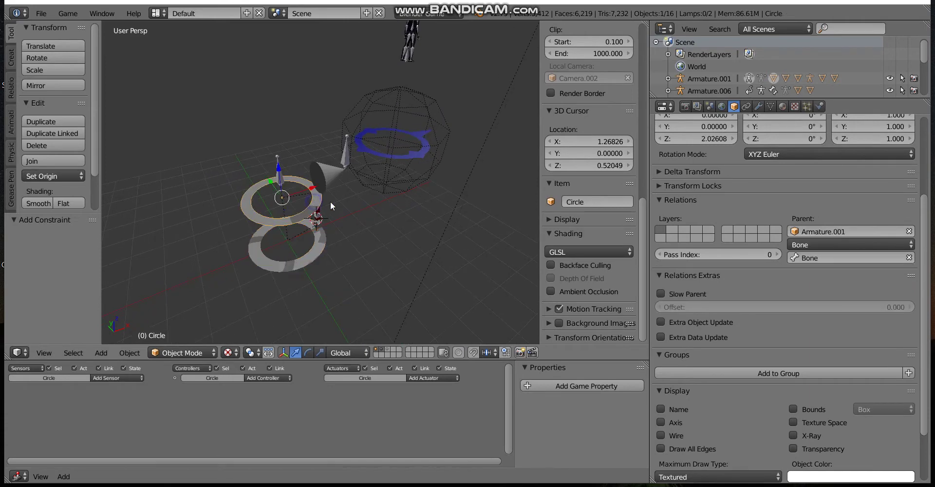
{"action": "left_click", "coordinate": [820, 106]}
Step: Tick Actor and Ghost in Physics for the red cube and for Cube.002
{"action": "middle_click_drag", "start_coordinate": [394, 216], "coordinate": [322, 217]}
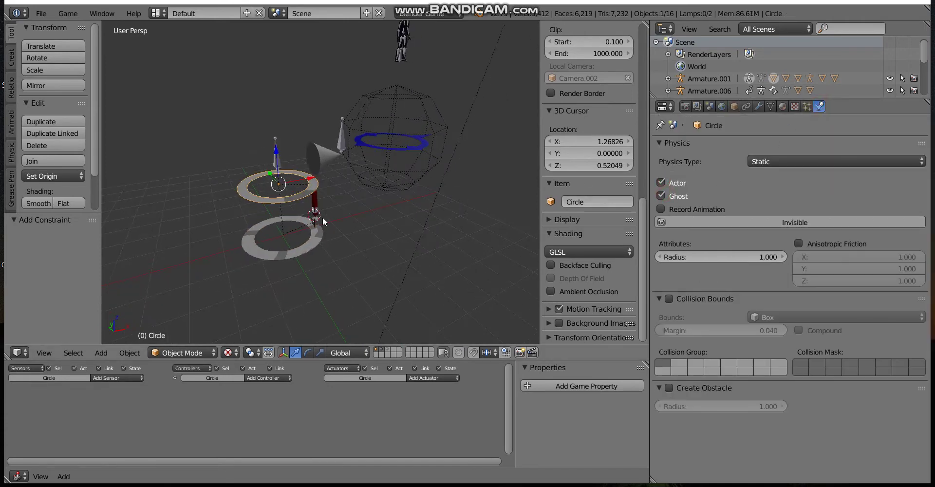
{"action": "right_click", "coordinate": [312, 241]}
{"action": "scroll", "coordinate": [344, 245], "scroll_direction": "up", "scroll_amount": 2}
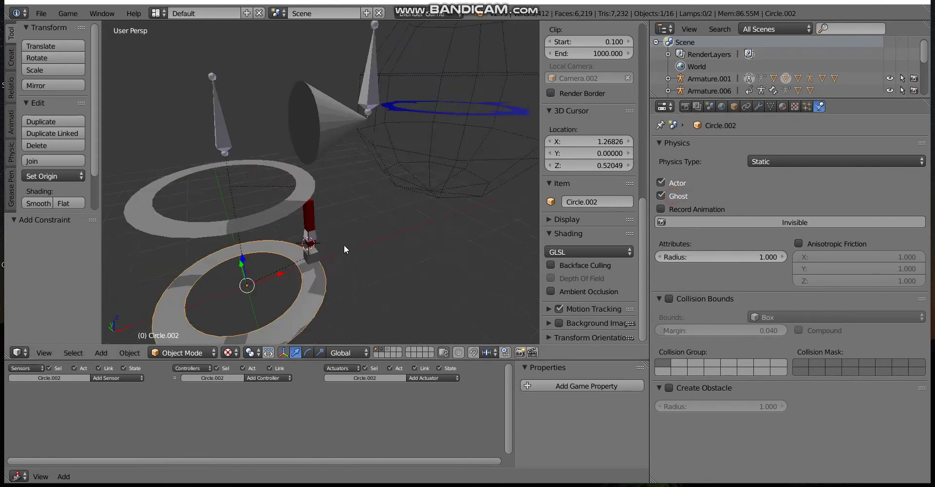
{"action": "scroll", "coordinate": [317, 223], "scroll_direction": "up", "scroll_amount": 1}
{"action": "right_click", "coordinate": [294, 195]}
{"action": "right_click", "coordinate": [293, 185]}
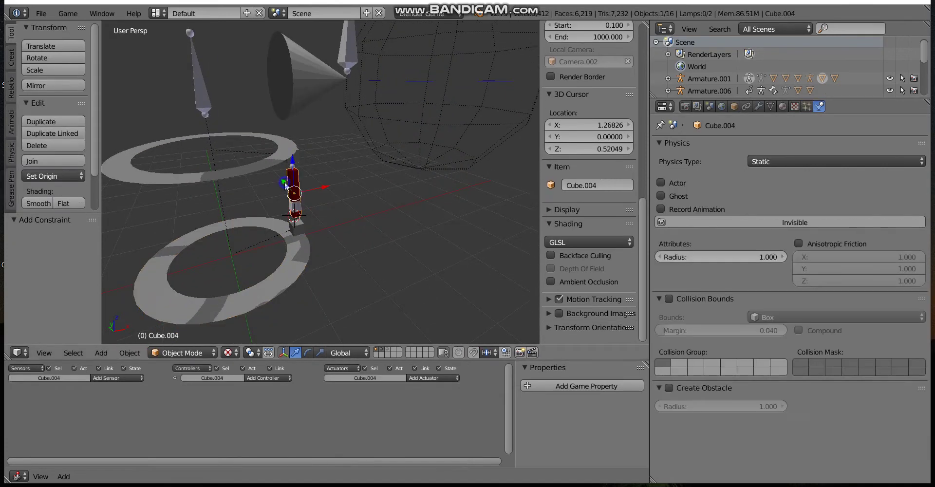
{"action": "middle_click_drag", "start_coordinate": [396, 202], "coordinate": [296, 223]}
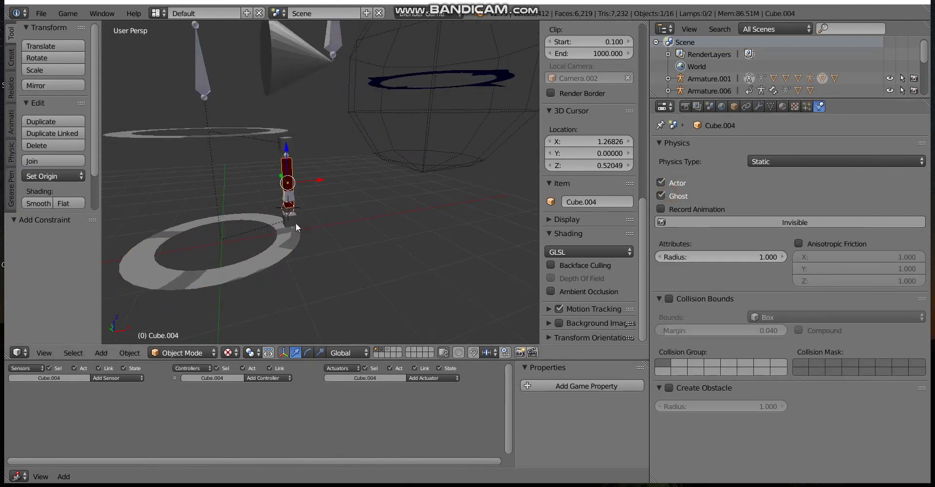
{"action": "left_click", "coordinate": [679, 182]}
{"action": "left_click", "coordinate": [678, 195]}
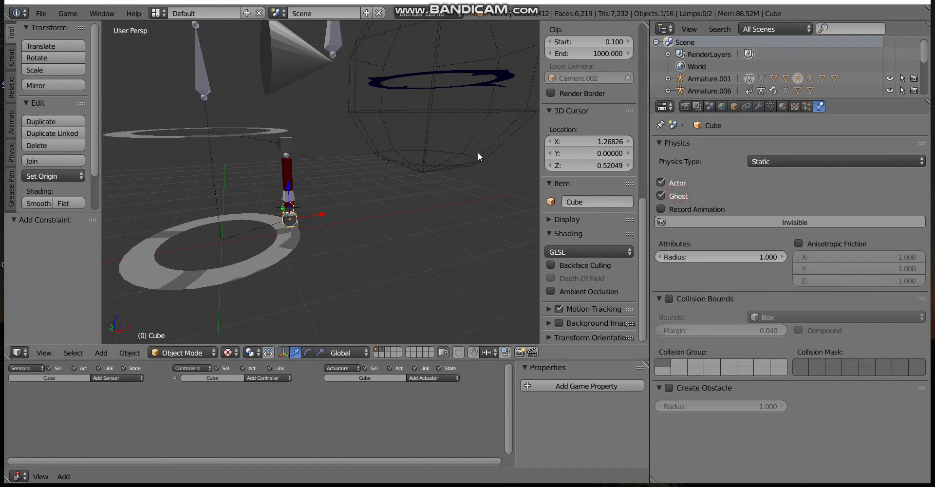
{"action": "right_click", "coordinate": [285, 152]}
{"action": "left_click", "coordinate": [677, 191]}
Step: Check the render engine is unchanged and start the game with P to test it
{"action": "mouse_move", "coordinate": [412, 174]}
{"action": "middle_mouse_down"}
{"action": "mouse_move", "coordinate": [379, 174]}
{"action": "mouse_move", "coordinate": [376, 183]}
{"action": "middle_mouse_up"}
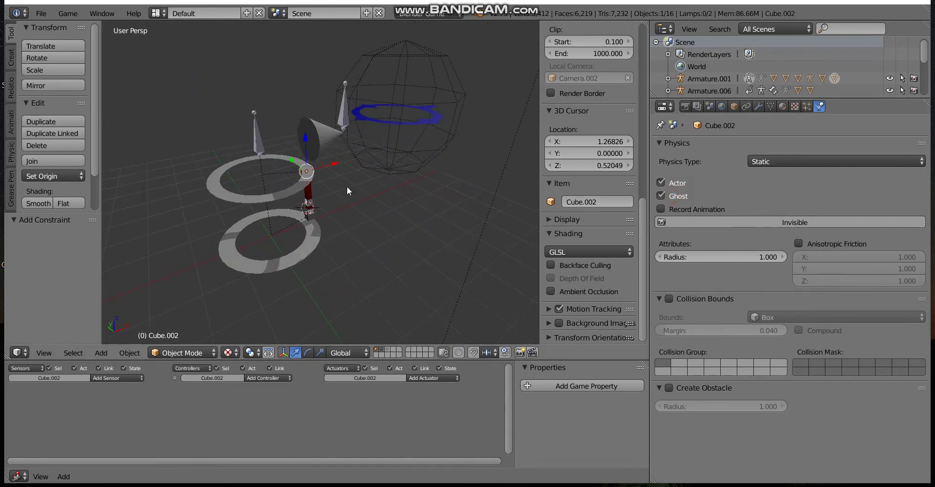
{"action": "left_click", "coordinate": [435, 13]}
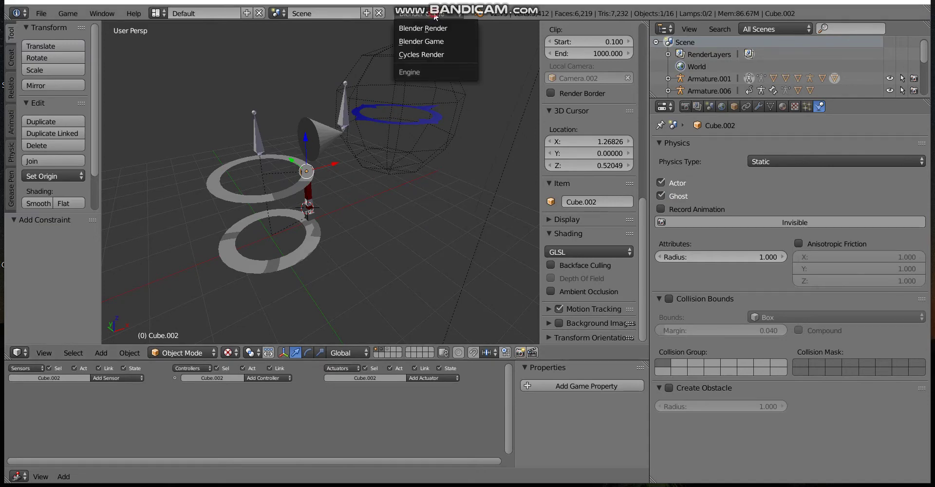
{"action": "left_click", "coordinate": [430, 40]}
{"action": "right_click", "coordinate": [321, 131]}
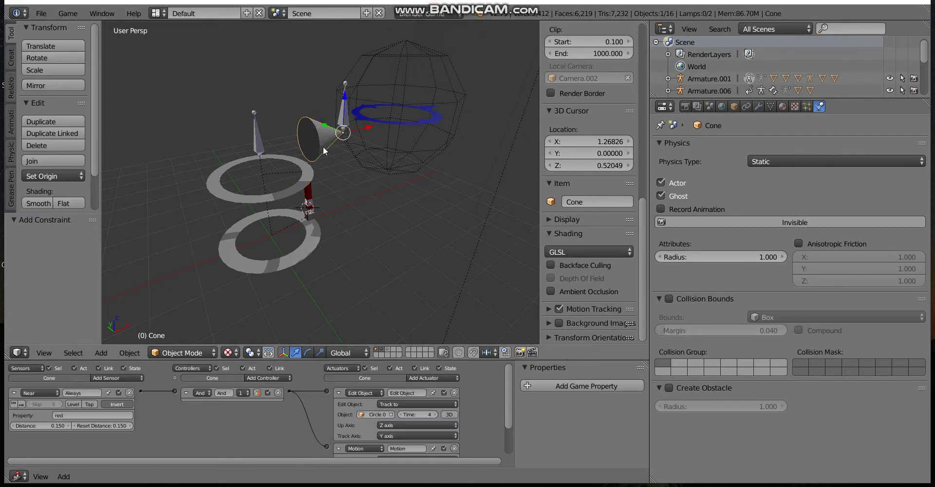
{"action": "mouse_move", "coordinate": [334, 155]}
{"action": "middle_mouse_down"}
{"action": "mouse_move", "coordinate": [323, 160]}
{"action": "mouse_move", "coordinate": [343, 156]}
{"action": "mouse_move", "coordinate": [338, 145]}
{"action": "mouse_move", "coordinate": [332, 180]}
{"action": "middle_mouse_up"}
{"action": "middle_click_drag", "start_coordinate": [335, 151], "coordinate": [357, 139]}
{"action": "key", "text": "p"}
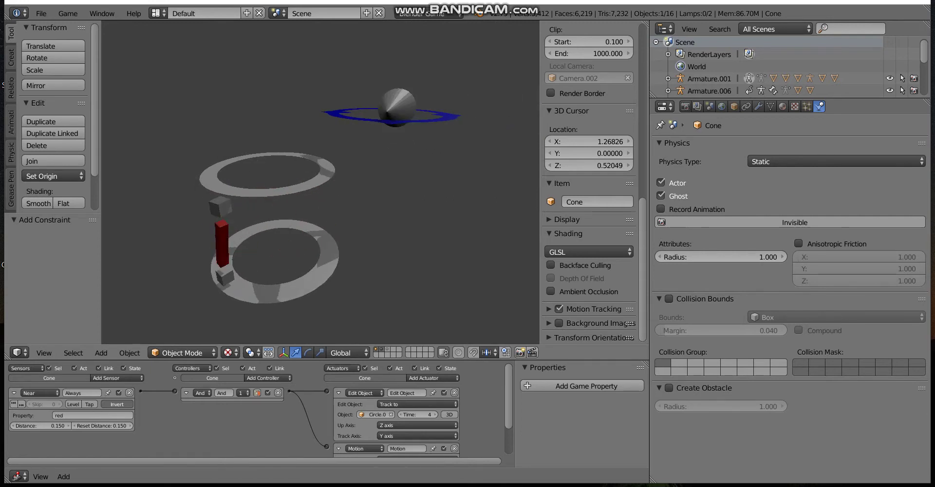
Step: Stop the game, change Circle.002's Slow Parent offset to 10, then replay and stop the game
{"action": "key", "text": "Escape"}
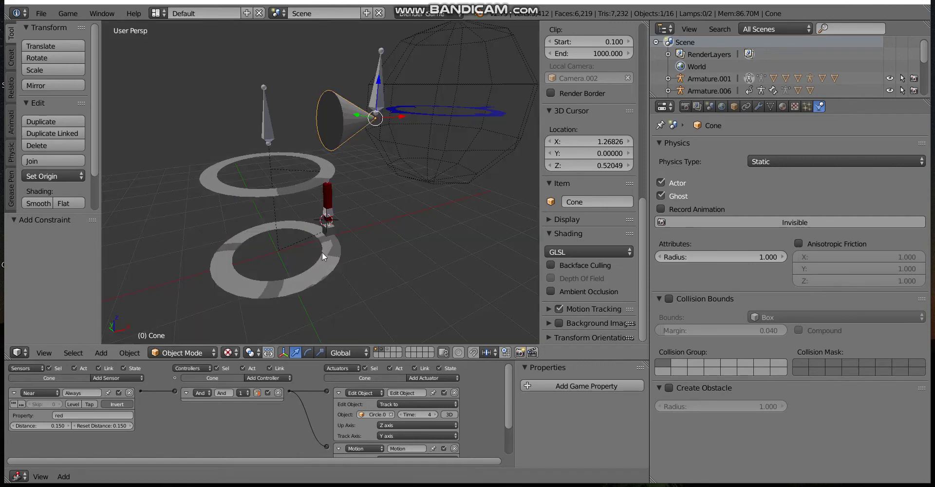
{"action": "right_click", "coordinate": [320, 259]}
{"action": "left_click", "coordinate": [733, 106]}
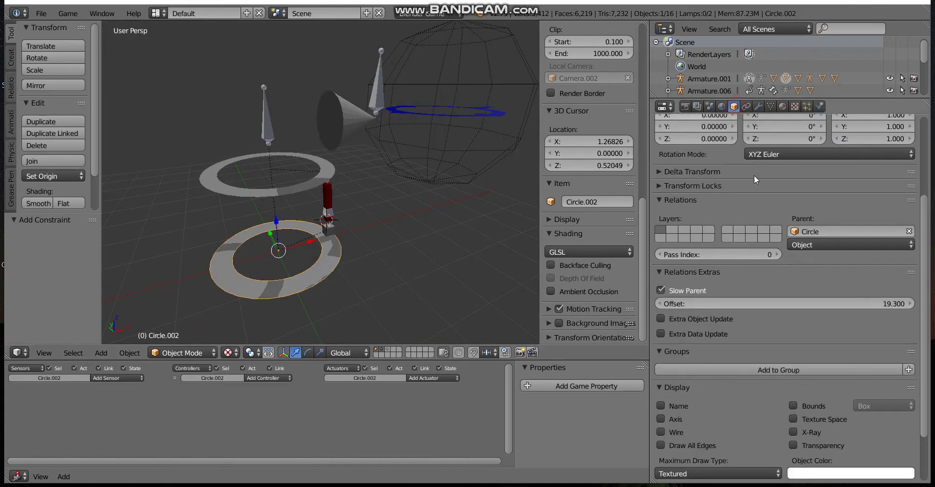
{"action": "left_click_drag", "start_coordinate": [799, 302], "coordinate": [767, 303]}
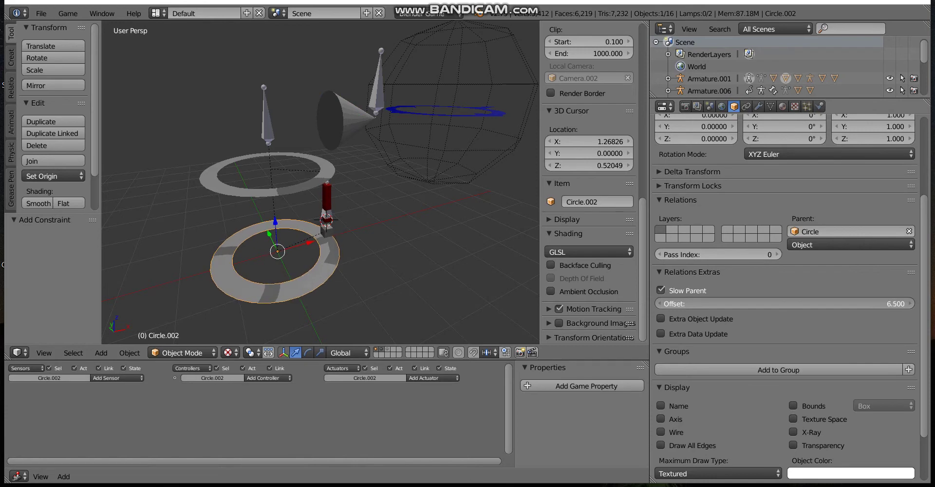
{"action": "right_click", "coordinate": [800, 304]}
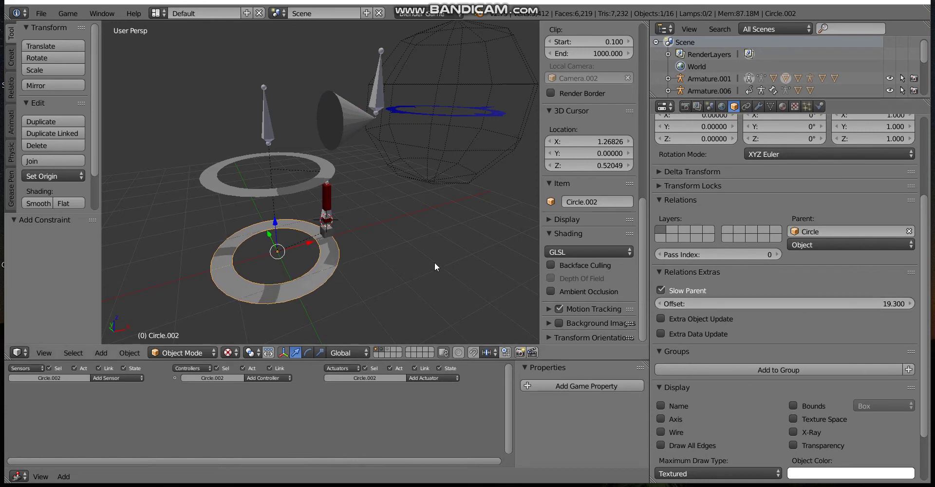
{"action": "right_click", "coordinate": [336, 119]}
{"action": "right_click", "coordinate": [313, 259]}
{"action": "left_click", "coordinate": [814, 303]}
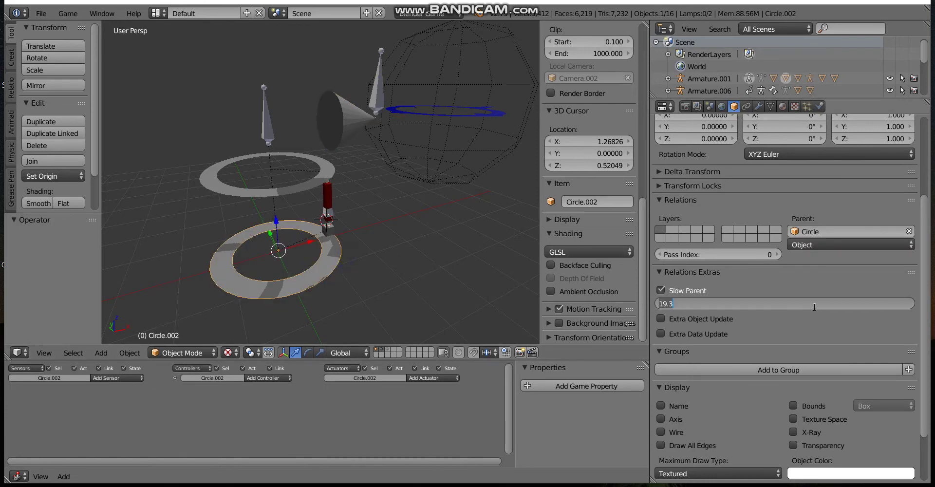
{"action": "type", "text": "10"}
{"action": "key", "text": "Return"}
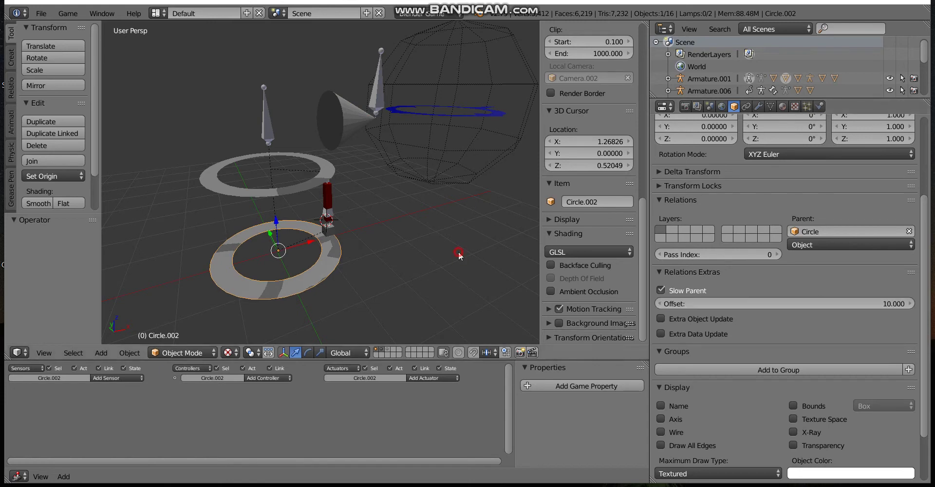
{"action": "key", "text": "p"}
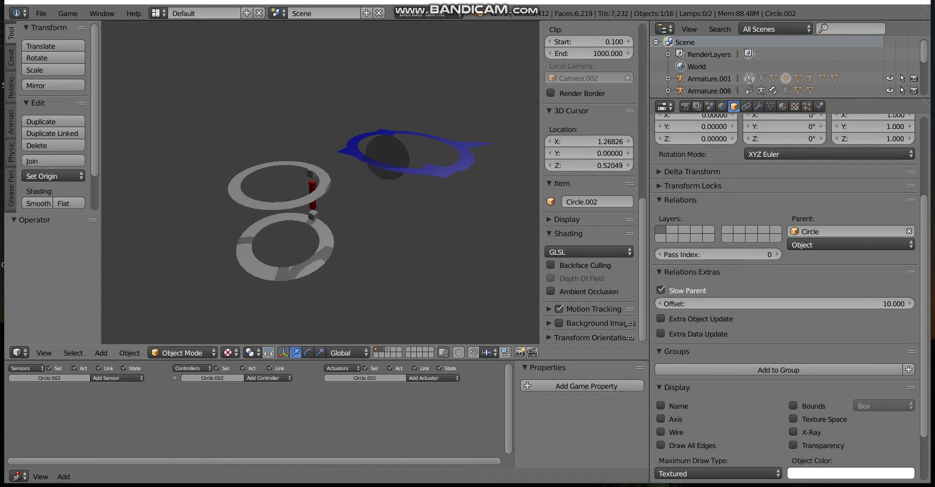
{"action": "key", "text": "Escape"}
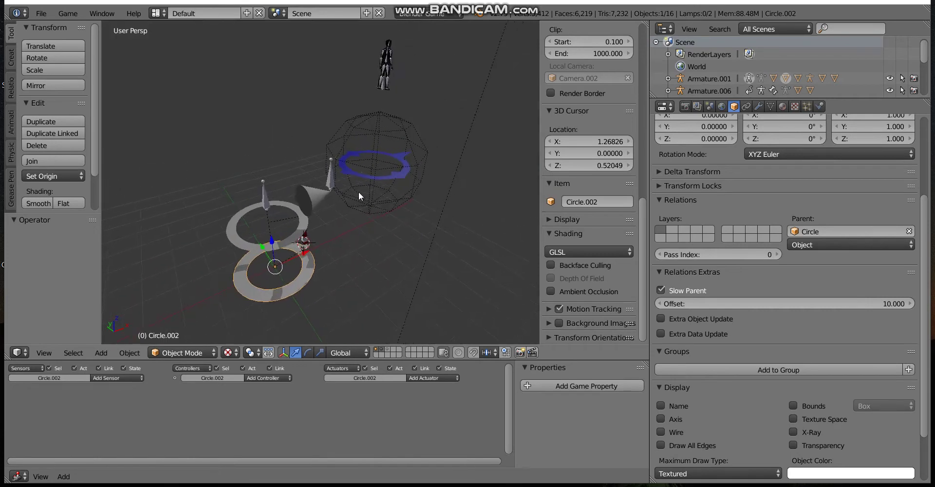
Step: Snap the 3D cursor to the blue ring Circle.001 and add a single-bone armature there
{"action": "right_click", "coordinate": [355, 184]}
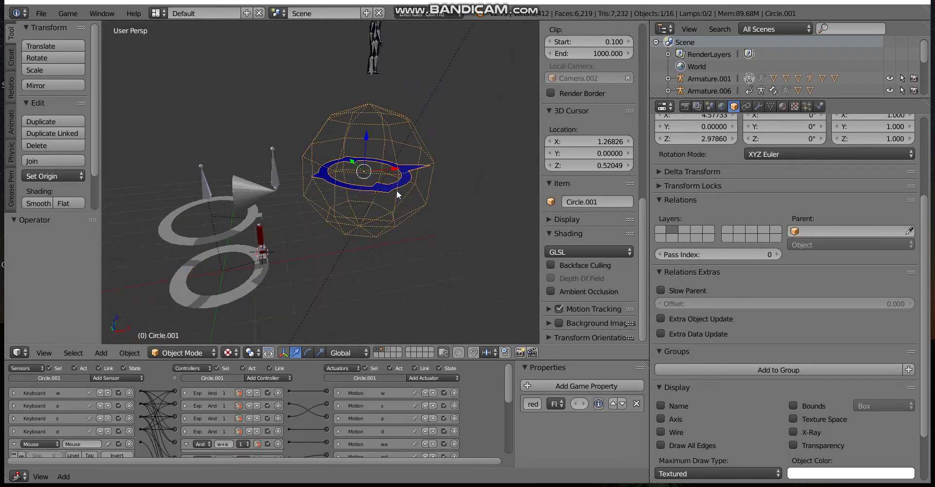
{"action": "scroll", "coordinate": [384, 201], "scroll_direction": "up", "scroll_amount": 1}
{"action": "key", "text": "shift+s"}
{"action": "left_click", "coordinate": [380, 199]}
{"action": "key", "text": "shift+a"}
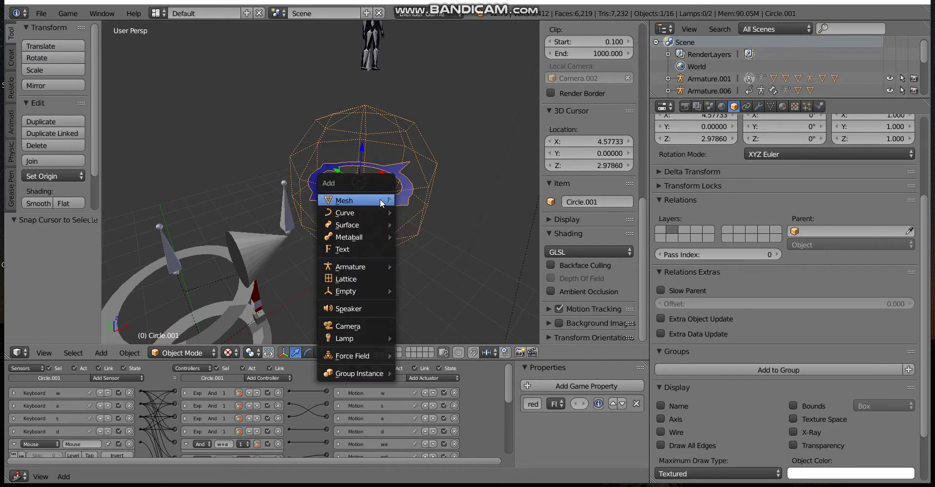
{"action": "mouse_move", "coordinate": [351, 267]}
{"action": "left_click", "coordinate": [419, 266]}
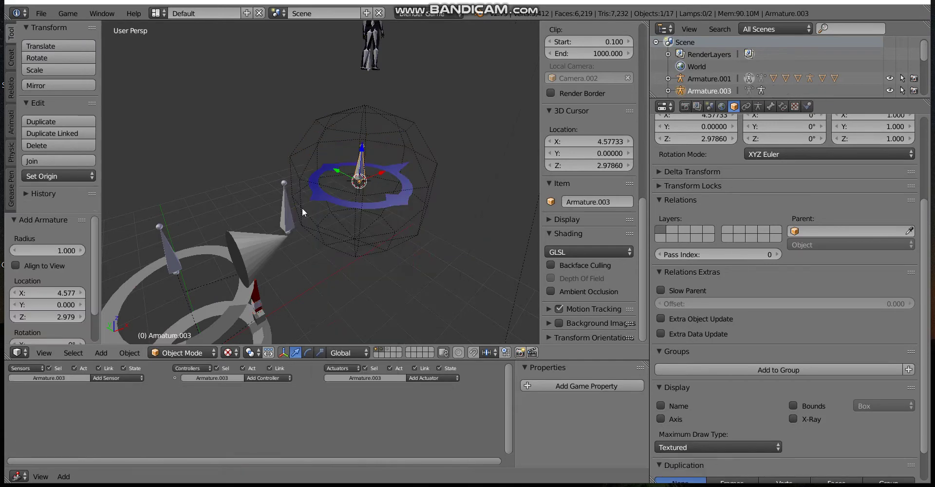
Step: Link an Always sensor through an And controller to an Armature actuator, and raise the armature slightly on Z
{"action": "left_click", "coordinate": [131, 384]}
{"action": "left_click", "coordinate": [130, 360]}
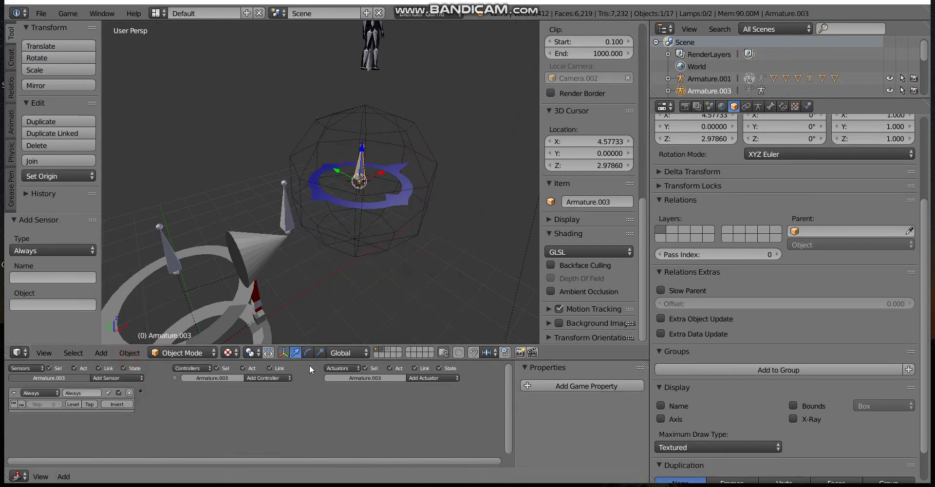
{"action": "left_click", "coordinate": [421, 380]}
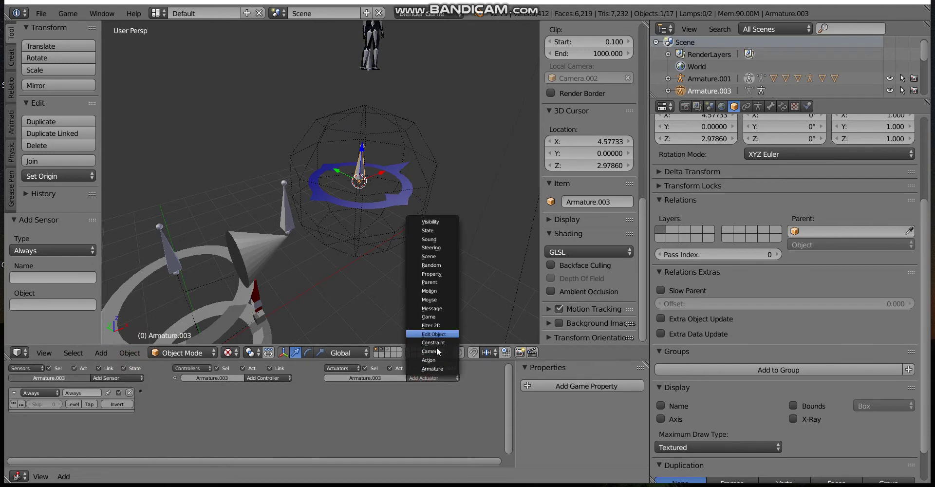
{"action": "left_click", "coordinate": [437, 371]}
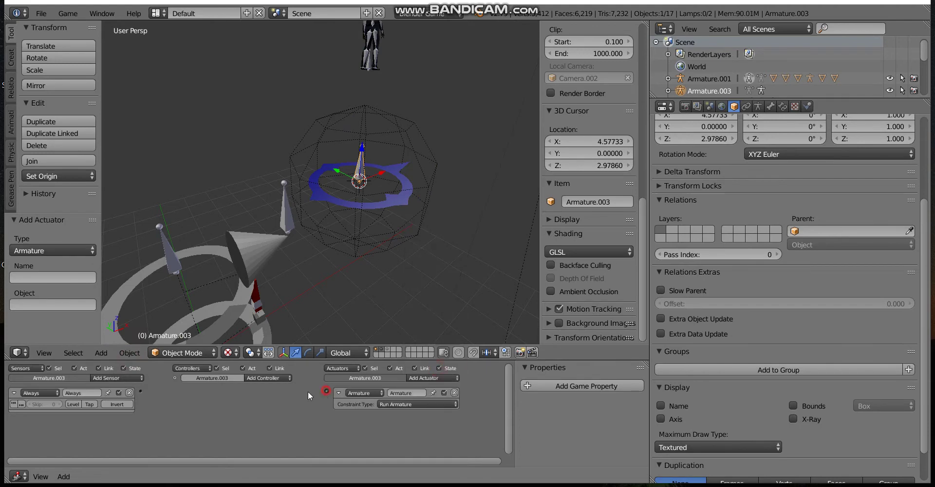
{"action": "left_click_drag", "start_coordinate": [139, 390], "coordinate": [140, 391]}
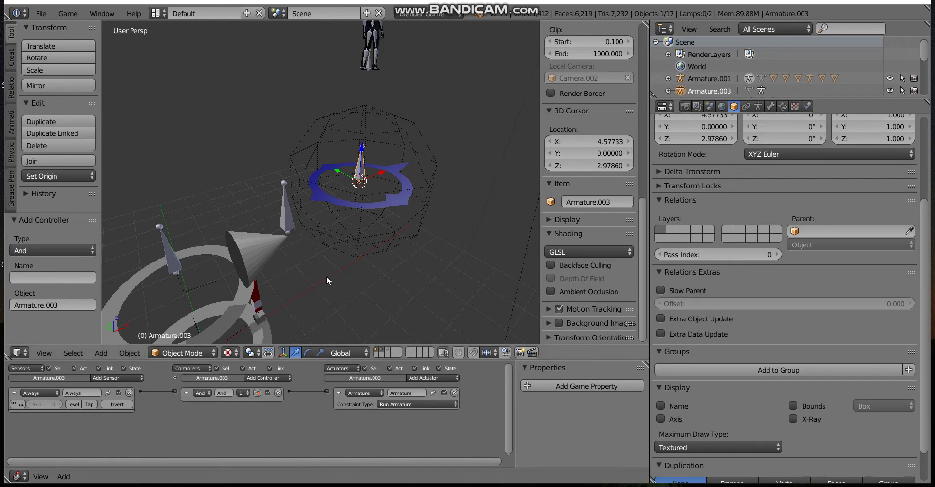
{"action": "left_click_drag", "start_coordinate": [363, 150], "coordinate": [363, 138]}
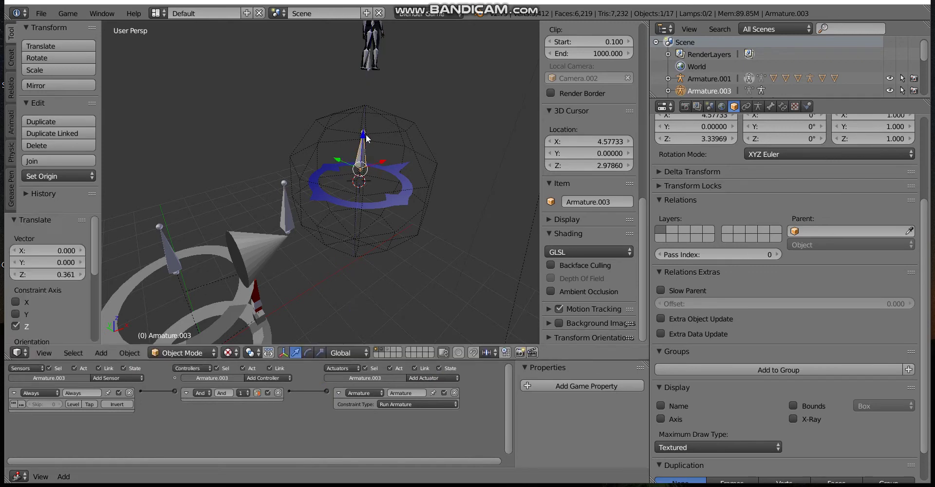
{"action": "left_click", "coordinate": [785, 106]}
Step: In pose mode, add Copy Location and Copy Rotation bone constraints, targeting Circle.001 for location
{"action": "left_click", "coordinate": [772, 147]}
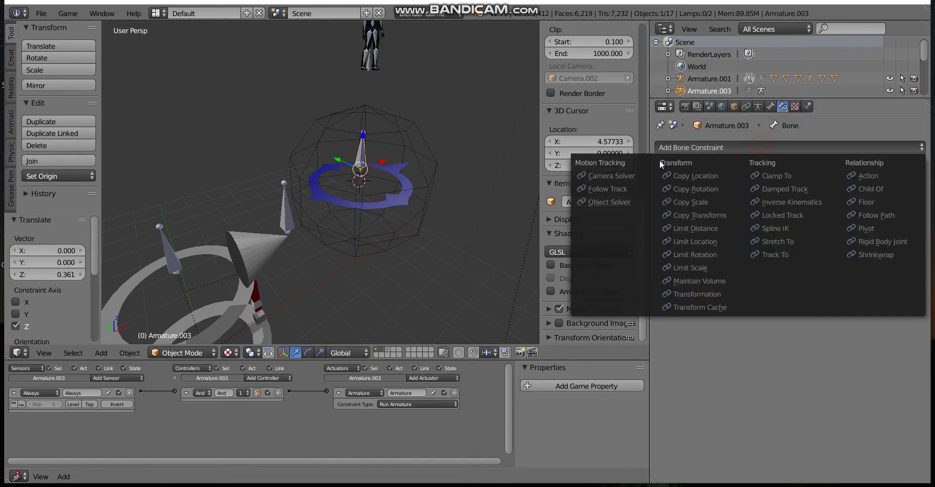
{"action": "left_click", "coordinate": [181, 353]}
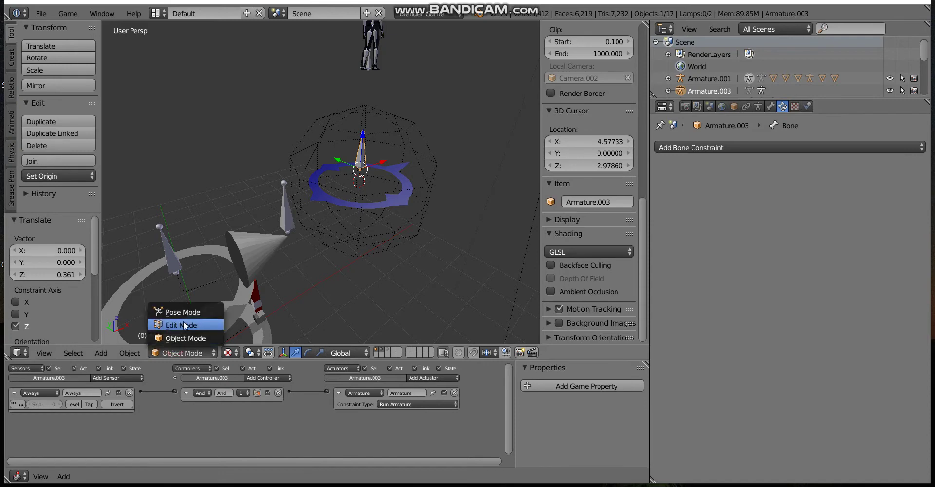
{"action": "left_click", "coordinate": [189, 316]}
{"action": "left_click", "coordinate": [761, 147]}
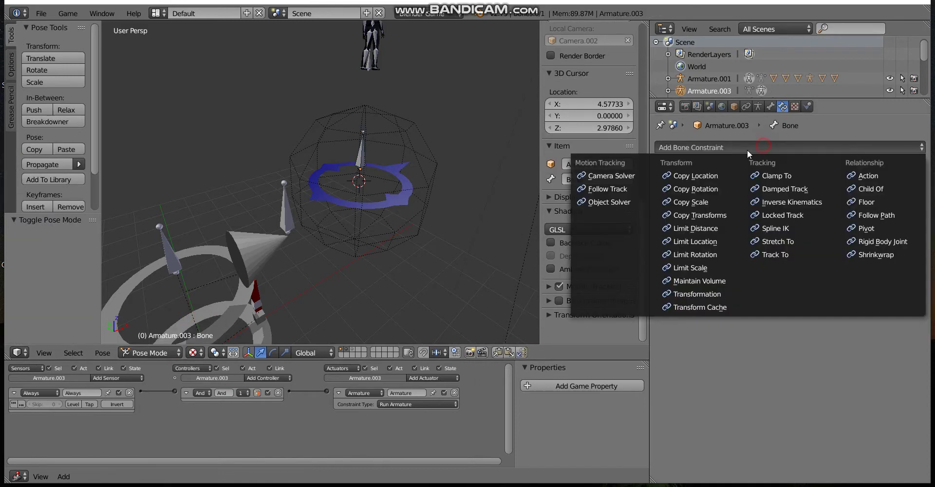
{"action": "left_click", "coordinate": [704, 176]}
{"action": "left_click", "coordinate": [728, 147]}
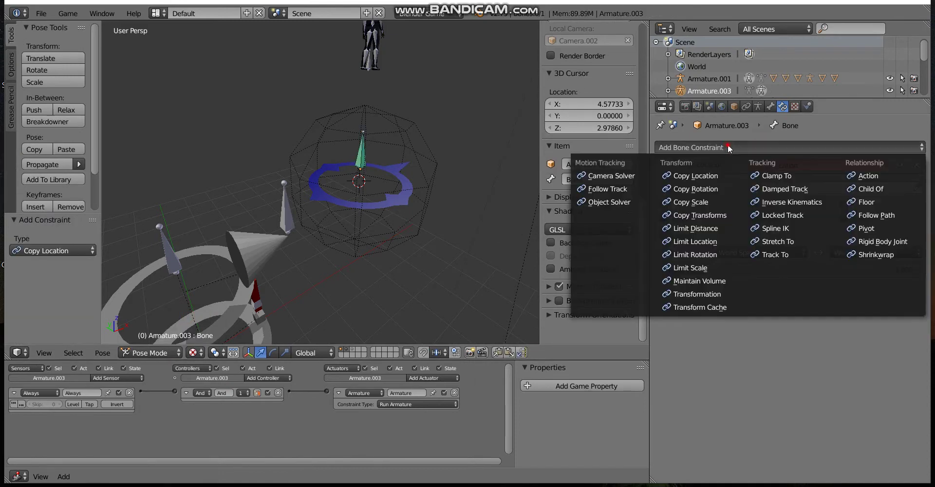
{"action": "left_click", "coordinate": [708, 190]}
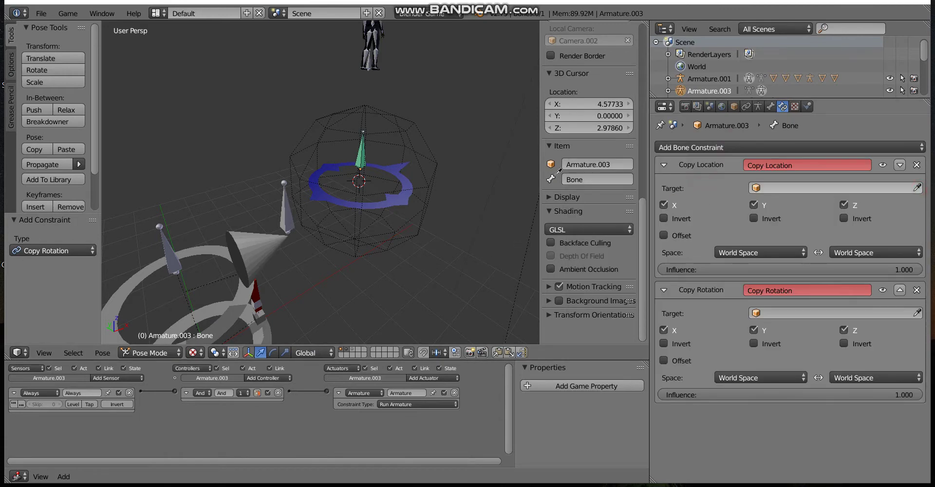
{"action": "left_click", "coordinate": [400, 168]}
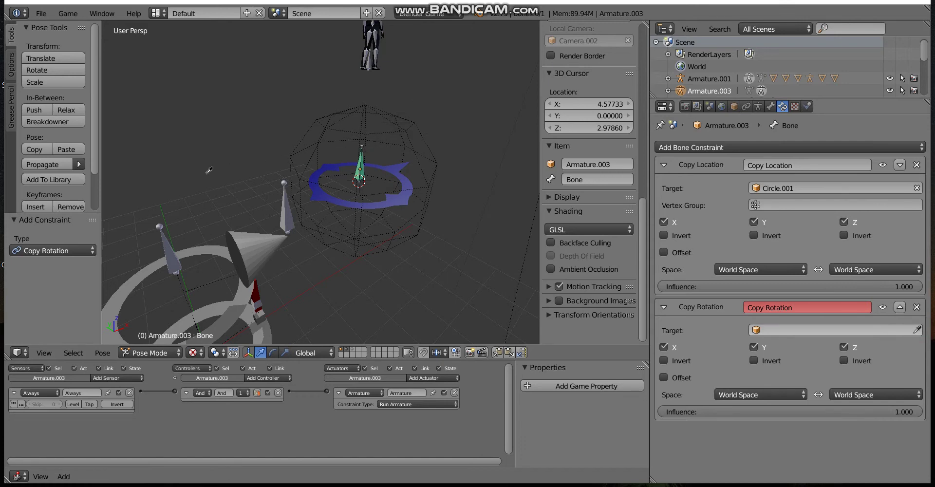
Step: Set the Copy Rotation target to Armature.002 with the bone named Bone
{"action": "left_click", "coordinate": [261, 299]}
{"action": "middle_click_drag", "start_coordinate": [258, 301], "coordinate": [271, 255]}
{"action": "left_click", "coordinate": [793, 347]}
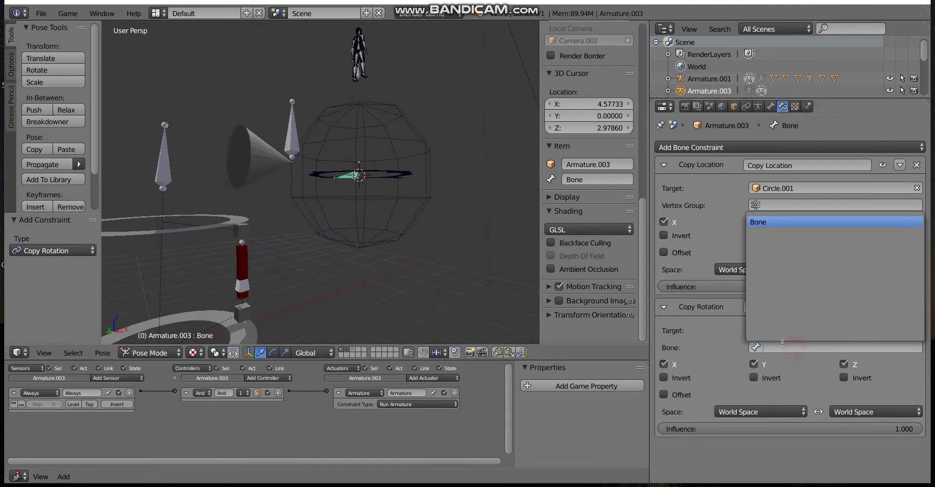
{"action": "left_click", "coordinate": [775, 220]}
{"action": "mouse_move", "coordinate": [285, 250]}
{"action": "middle_mouse_down"}
{"action": "mouse_move", "coordinate": [194, 271]}
{"action": "mouse_move", "coordinate": [320, 281]}
{"action": "mouse_move", "coordinate": [350, 233]}
{"action": "mouse_move", "coordinate": [284, 261]}
{"action": "mouse_move", "coordinate": [302, 261]}
{"action": "mouse_move", "coordinate": [218, 265]}
{"action": "mouse_move", "coordinate": [291, 224]}
{"action": "middle_mouse_up"}
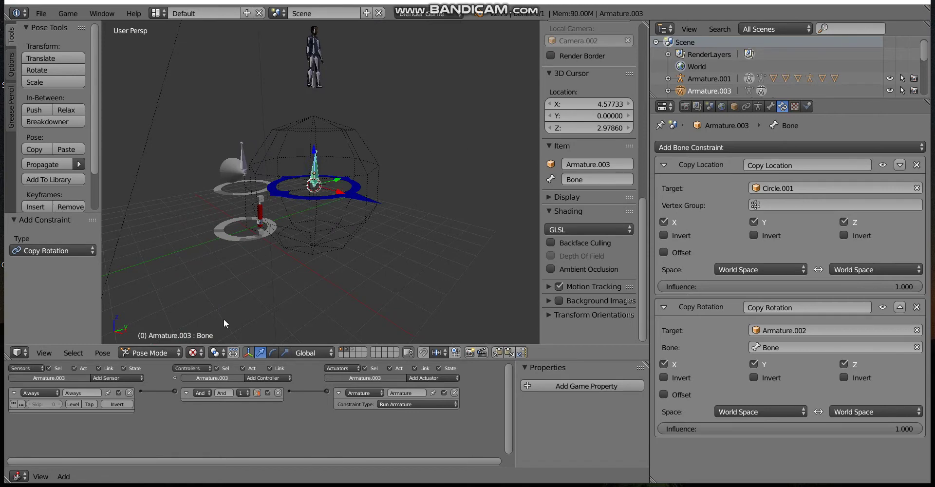
{"action": "mouse_move", "coordinate": [224, 323]}
{"action": "middle_mouse_down"}
{"action": "mouse_move", "coordinate": [400, 245]}
{"action": "mouse_move", "coordinate": [308, 256]}
{"action": "mouse_move", "coordinate": [328, 229]}
{"action": "mouse_move", "coordinate": [335, 241]}
{"action": "mouse_move", "coordinate": [326, 220]}
{"action": "middle_mouse_up"}
Step: Test-run the game with P, stop it, and select Armature.003's bone
{"action": "right_click", "coordinate": [295, 272]}
{"action": "scroll", "coordinate": [319, 273], "scroll_direction": "down", "scroll_amount": 2}
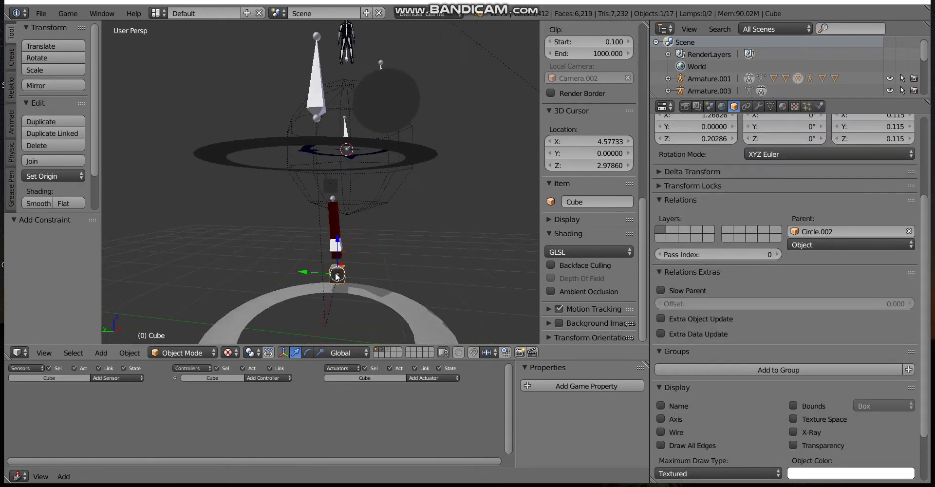
{"action": "scroll", "coordinate": [311, 277], "scroll_direction": "down", "scroll_amount": 2}
{"action": "scroll", "coordinate": [308, 279], "scroll_direction": "down", "scroll_amount": 1}
{"action": "mouse_move", "coordinate": [308, 277]}
{"action": "middle_mouse_down"}
{"action": "mouse_move", "coordinate": [319, 264]}
{"action": "mouse_move", "coordinate": [307, 245]}
{"action": "mouse_move", "coordinate": [294, 273]}
{"action": "middle_mouse_up"}
{"action": "key", "text": "p"}
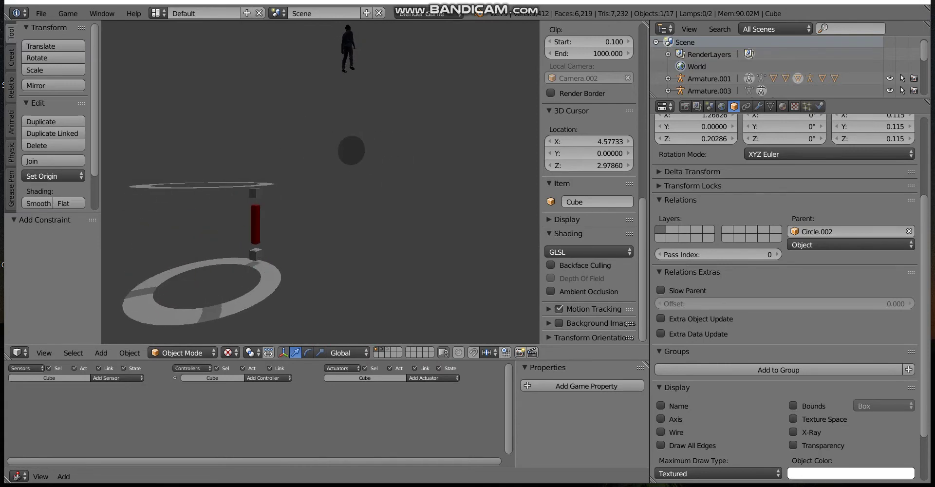
{"action": "key", "text": "Escape"}
{"action": "mouse_move", "coordinate": [340, 189]}
{"action": "middle_mouse_down"}
{"action": "mouse_move", "coordinate": [356, 162]}
{"action": "mouse_move", "coordinate": [386, 151]}
{"action": "mouse_move", "coordinate": [397, 125]}
{"action": "middle_mouse_up"}
{"action": "left_click", "coordinate": [345, 132]}
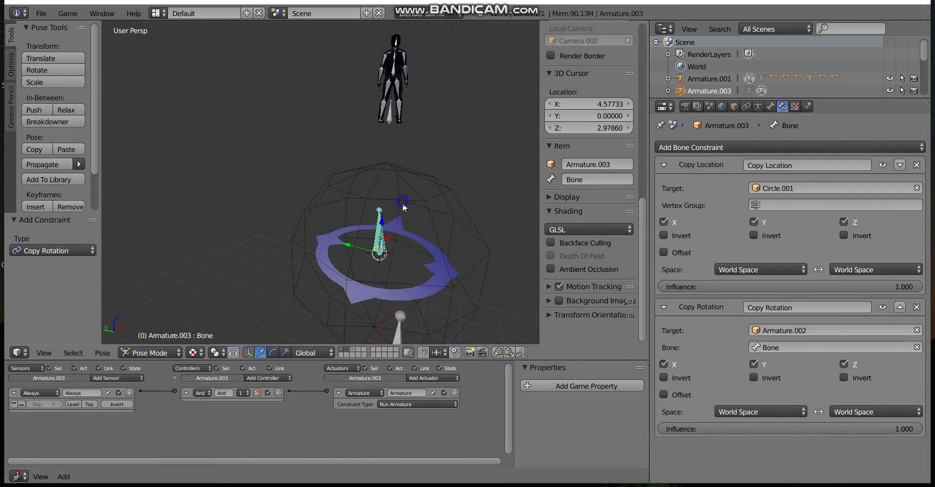
Step: Snap the character armature Armature.006 to the 3D cursor and raise it slightly along Z
{"action": "right_click", "coordinate": [395, 121]}
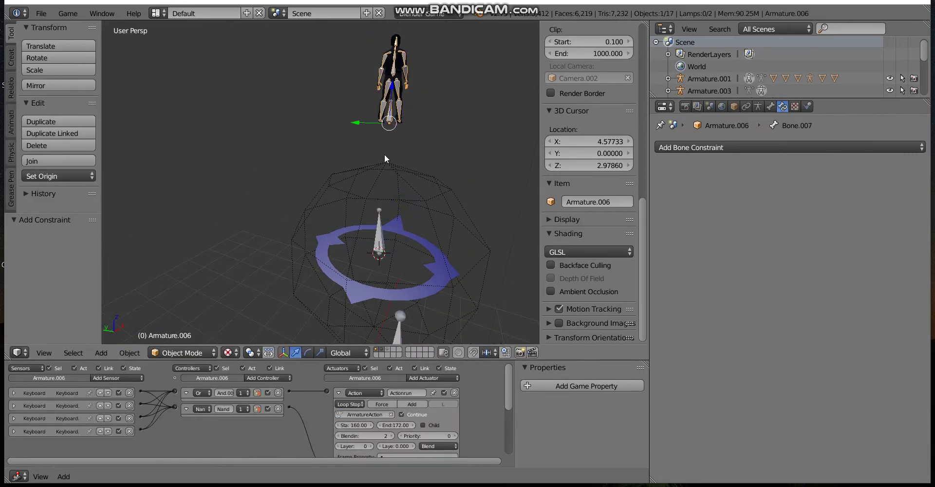
{"action": "key", "text": "shift+s"}
{"action": "left_click", "coordinate": [379, 124]}
{"action": "middle_click_drag", "start_coordinate": [389, 161], "coordinate": [372, 159]}
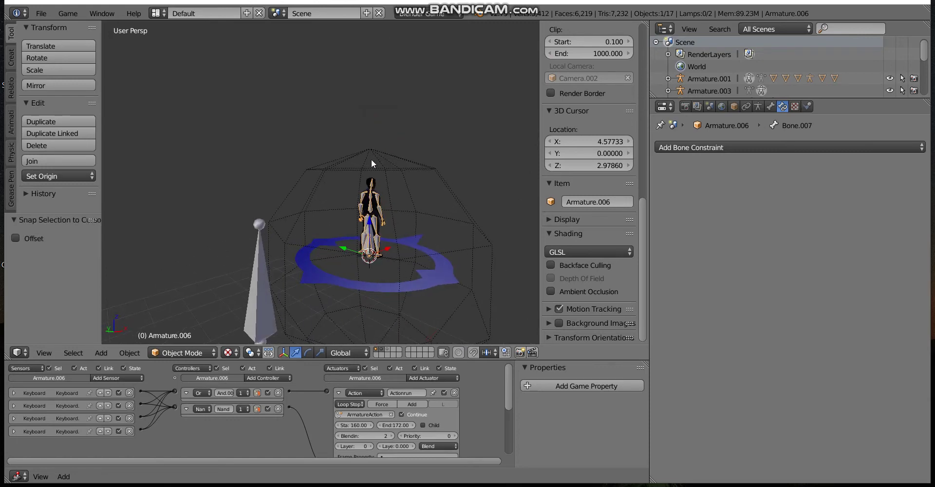
{"action": "left_click_drag", "start_coordinate": [371, 221], "coordinate": [374, 256]}
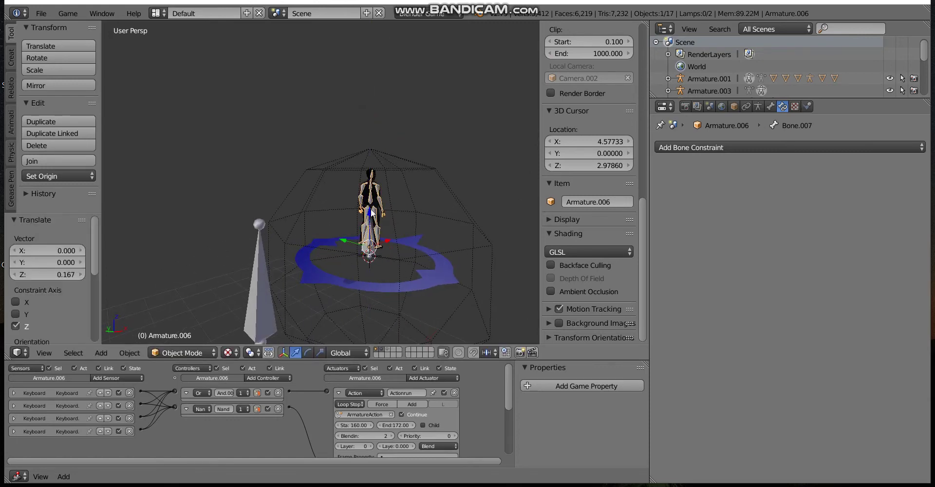
{"action": "left_click_drag", "start_coordinate": [372, 213], "coordinate": [372, 175]}
Step: Bone-parent Armature.006 to the rig's bone
{"action": "right_click", "coordinate": [374, 234]}
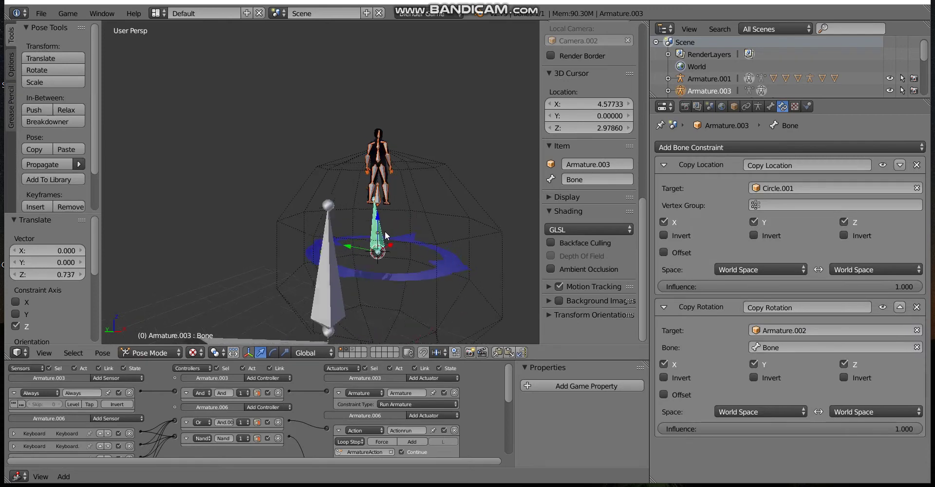
{"action": "key", "text": "ctrl+p"}
{"action": "left_click", "coordinate": [385, 231]}
{"action": "middle_click_drag", "start_coordinate": [384, 231], "coordinate": [414, 258]}
Step: Return to object mode, select the blue ring Circle.001, and start the game
{"action": "key", "text": "ctrl+Tab"}
{"action": "right_click", "coordinate": [375, 250]}
{"action": "scroll", "coordinate": [419, 262], "scroll_direction": "down", "scroll_amount": 3}
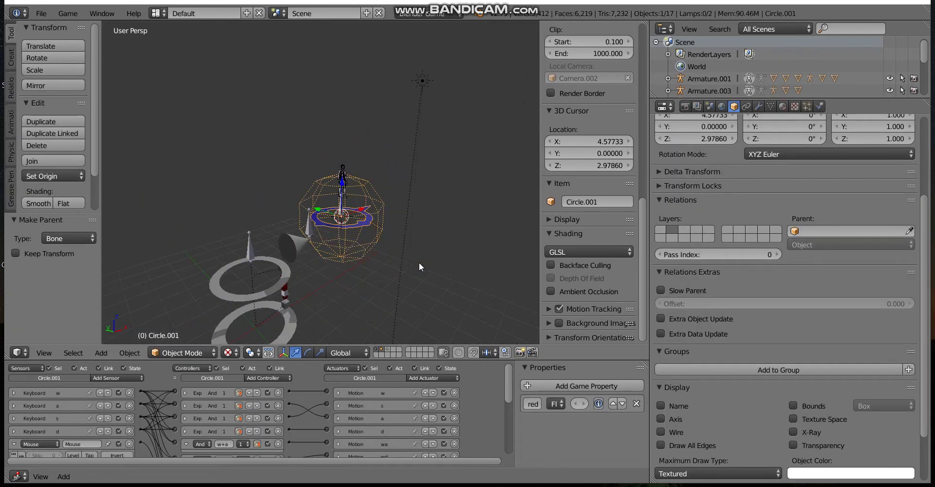
{"action": "key", "text": "p"}
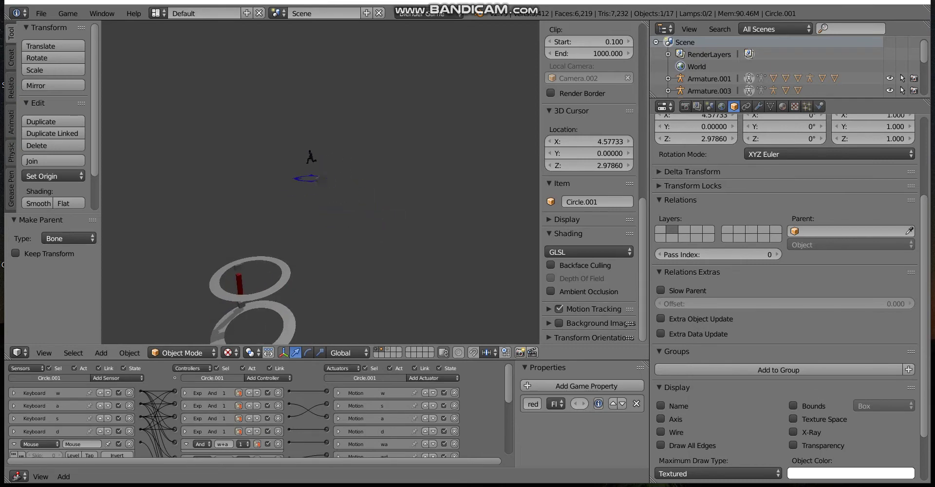
Step: Stop the game and select the rig's bone in pose mode
{"action": "key", "text": "Escape"}
{"action": "scroll", "coordinate": [360, 175], "scroll_direction": "up", "scroll_amount": 2}
{"action": "scroll", "coordinate": [354, 170], "scroll_direction": "up", "scroll_amount": 2}
{"action": "scroll", "coordinate": [371, 185], "scroll_direction": "up", "scroll_amount": 2}
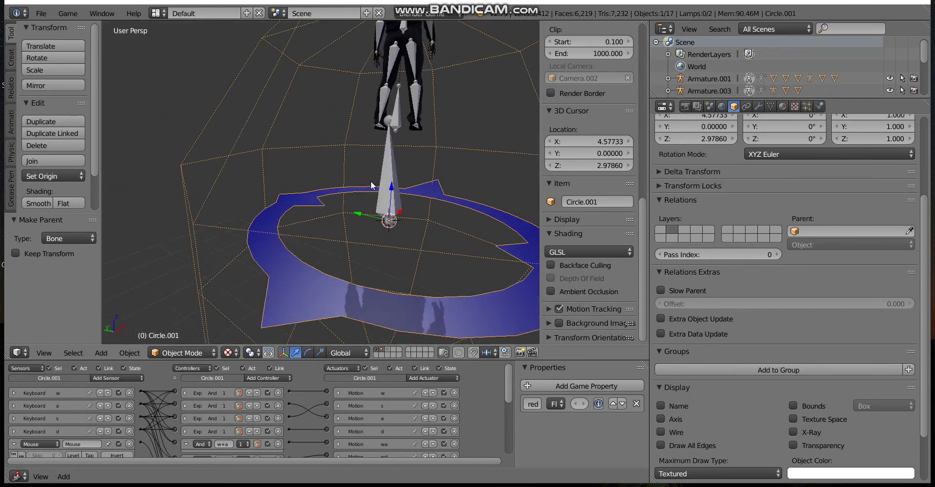
{"action": "right_click", "coordinate": [373, 185]}
{"action": "key", "text": "ctrl+Tab"}
{"action": "scroll", "coordinate": [318, 197], "scroll_direction": "down", "scroll_amount": 3}
{"action": "mouse_move", "coordinate": [319, 197]}
{"action": "middle_mouse_down"}
{"action": "mouse_move", "coordinate": [350, 141]}
{"action": "mouse_move", "coordinate": [369, 224]}
{"action": "middle_mouse_up"}
Step: Select the gray Cube.002 and test-run the game once more
{"action": "right_click", "coordinate": [370, 140]}
{"action": "scroll", "coordinate": [371, 146], "scroll_direction": "down", "scroll_amount": 2}
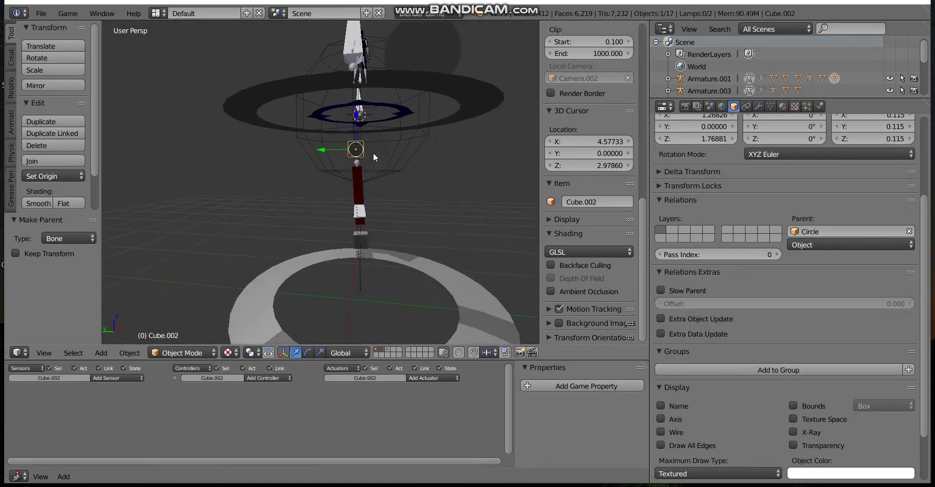
{"action": "scroll", "coordinate": [373, 158], "scroll_direction": "down", "scroll_amount": 3}
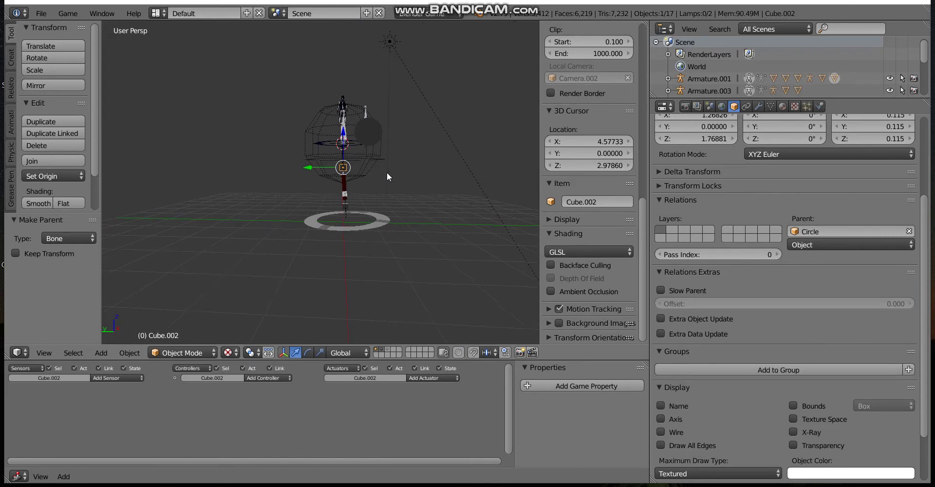
{"action": "key", "text": "p"}
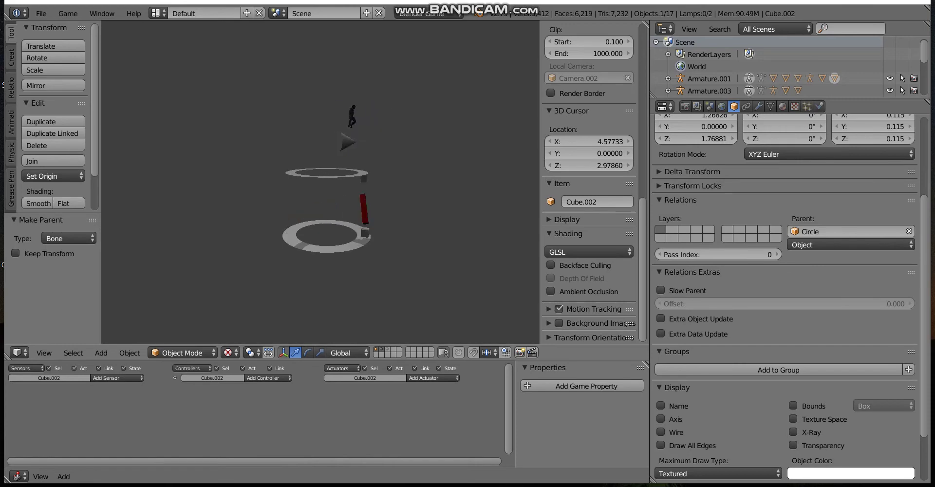
{"action": "key", "text": "Escape"}
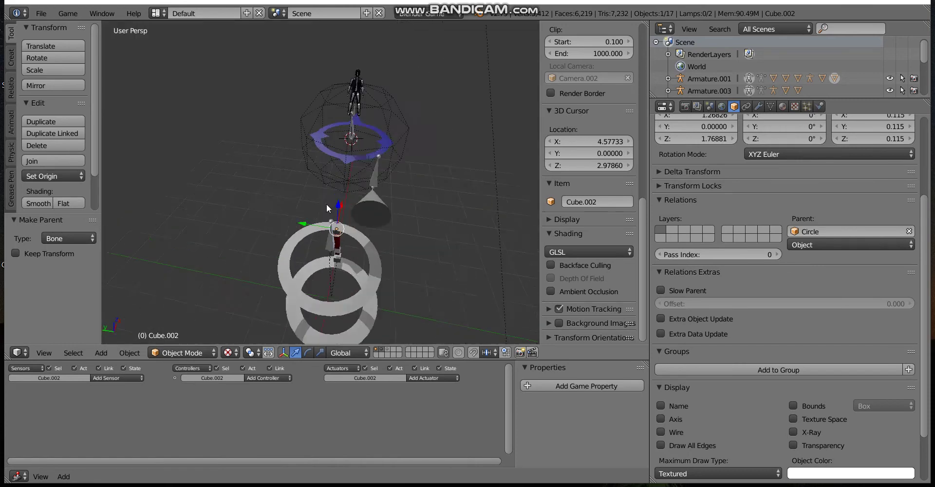
Step: Show the Cone's physics settings, then check the Circle, Armature.006 and blue ring Circle.001
{"action": "right_click", "coordinate": [354, 208]}
{"action": "left_click", "coordinate": [820, 106]}
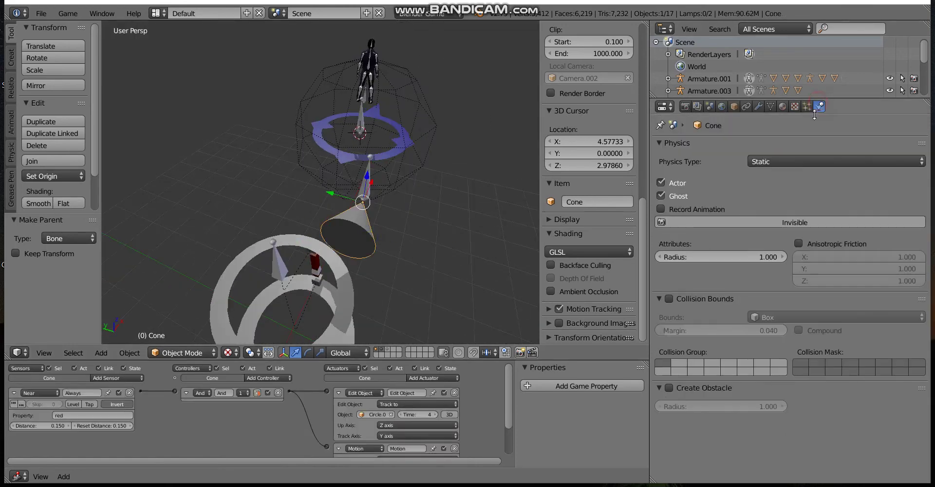
{"action": "middle_click_drag", "start_coordinate": [487, 170], "coordinate": [379, 137]}
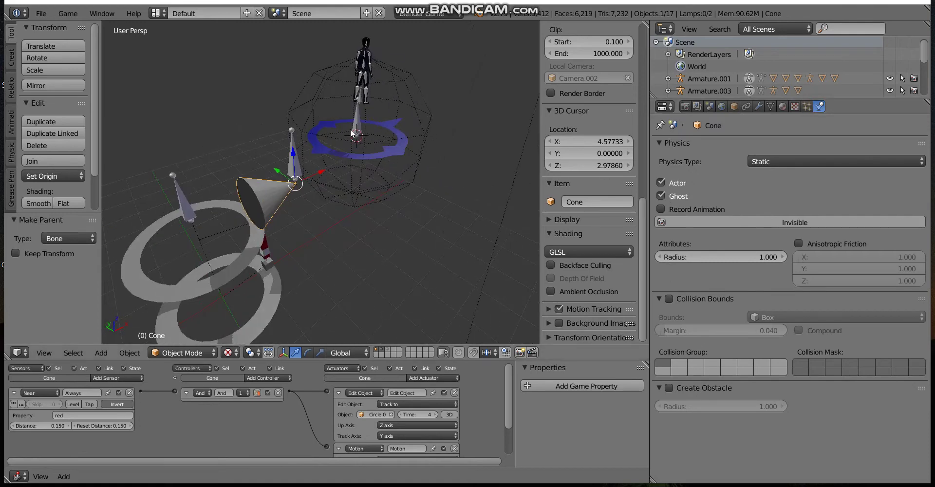
{"action": "right_click", "coordinate": [362, 86]}
{"action": "right_click", "coordinate": [362, 86]}
{"action": "scroll", "coordinate": [390, 163], "scroll_direction": "up", "scroll_amount": 2}
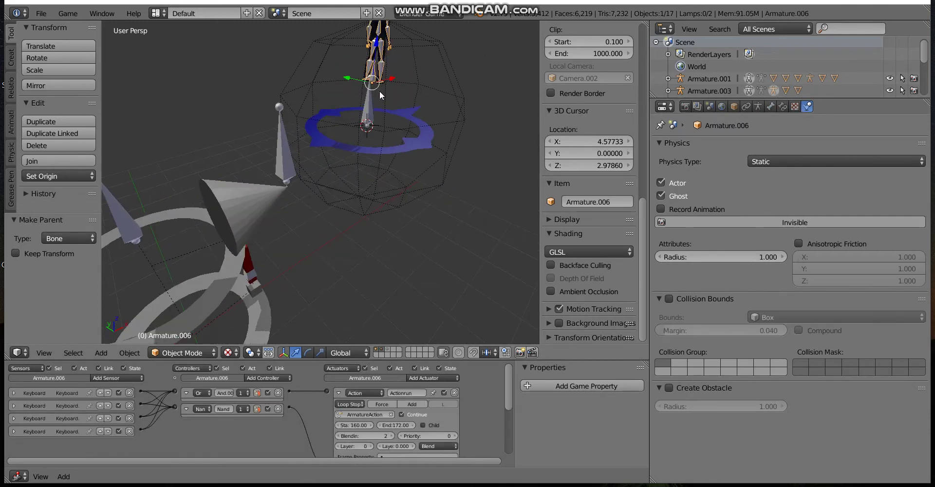
{"action": "scroll", "coordinate": [390, 163], "scroll_direction": "up", "scroll_amount": 2}
{"action": "right_click", "coordinate": [449, 162]}
{"action": "scroll", "coordinate": [420, 180], "scroll_direction": "down", "scroll_amount": 3}
{"action": "mouse_move", "coordinate": [420, 180]}
{"action": "middle_mouse_down"}
{"action": "mouse_move", "coordinate": [388, 171]}
{"action": "mouse_move", "coordinate": [370, 227]}
{"action": "mouse_move", "coordinate": [360, 163]}
{"action": "middle_mouse_up"}
{"action": "scroll", "coordinate": [370, 226], "scroll_direction": "up", "scroll_amount": 2}
Step: Lower the character Armature.006 by 0.945 along Z
{"action": "right_click", "coordinate": [351, 132]}
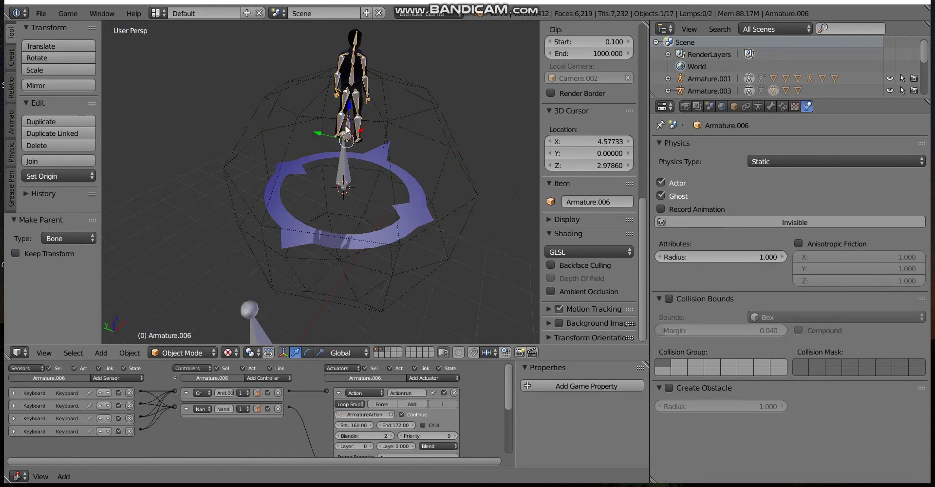
{"action": "key", "text": "g"}
{"action": "key", "text": "z"}
{"action": "left_click", "coordinate": [358, 160]}
{"action": "scroll", "coordinate": [371, 177], "scroll_direction": "down", "scroll_amount": 3}
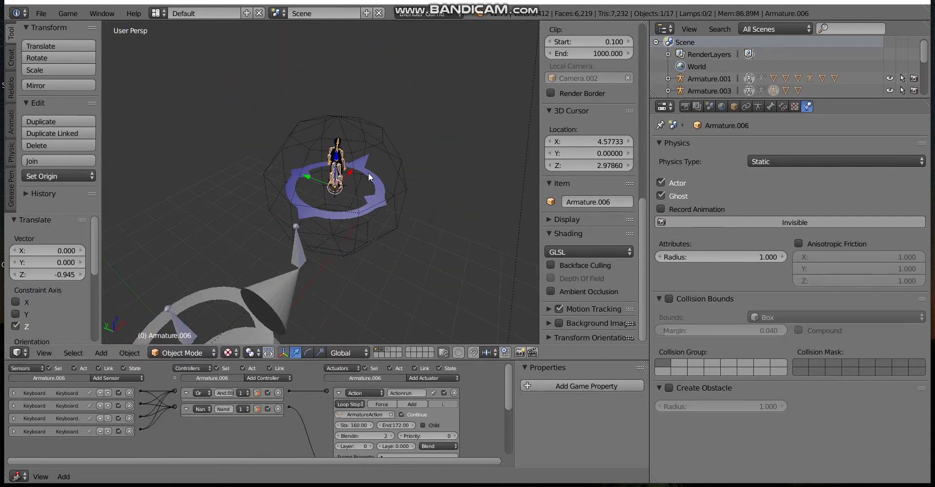
Step: Test-run the game again, then select the blue ring Circle.001
{"action": "key", "text": "p"}
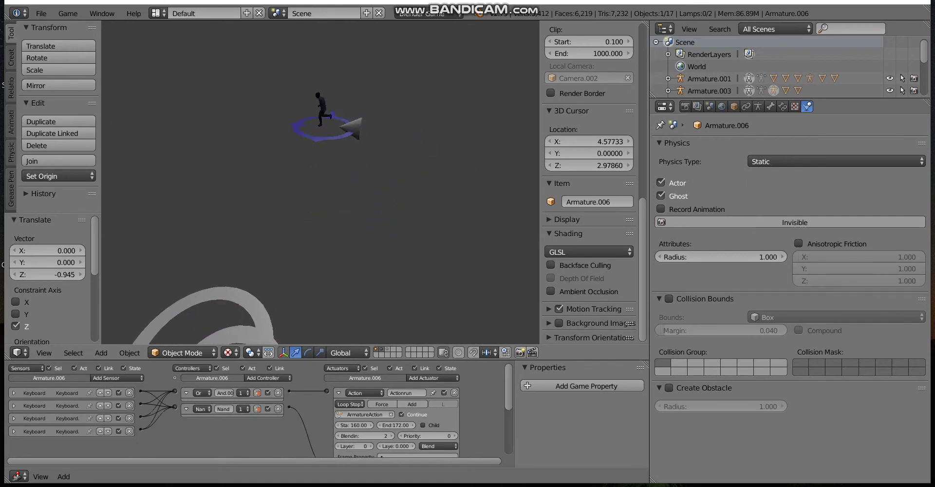
{"action": "key", "text": "Escape"}
{"action": "right_click", "coordinate": [340, 205]}
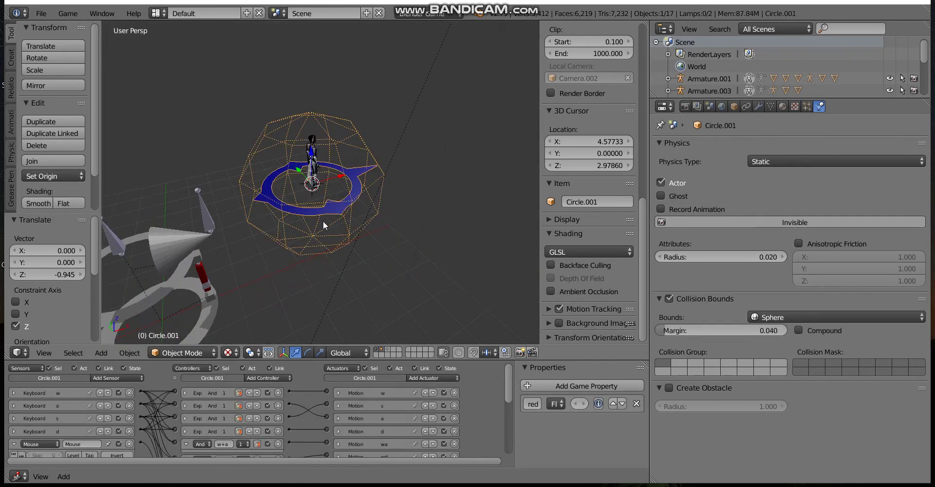
Step: Select the Cone, then Circle.001, and frame the scene from a new angle
{"action": "right_click", "coordinate": [196, 243]}
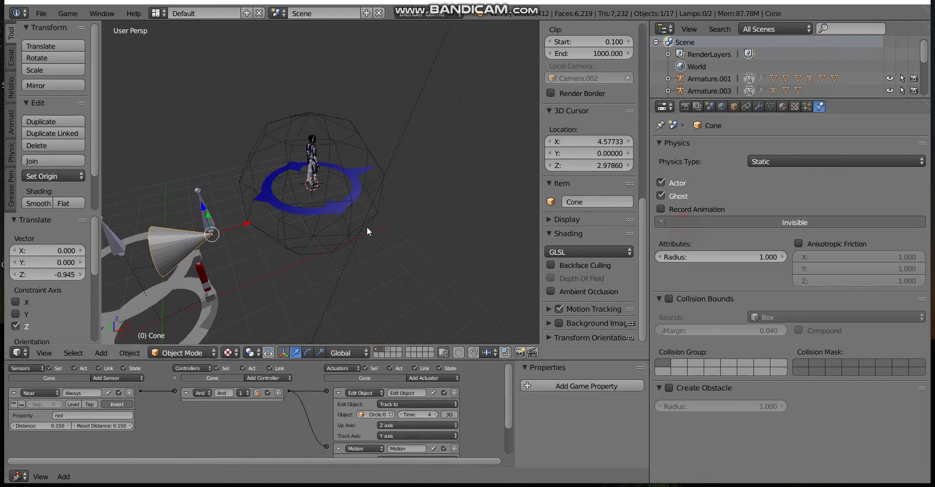
{"action": "right_click", "coordinate": [345, 208]}
{"action": "scroll", "coordinate": [367, 184], "scroll_direction": "down", "scroll_amount": 3}
{"action": "scroll", "coordinate": [352, 177], "scroll_direction": "up", "scroll_amount": 2}
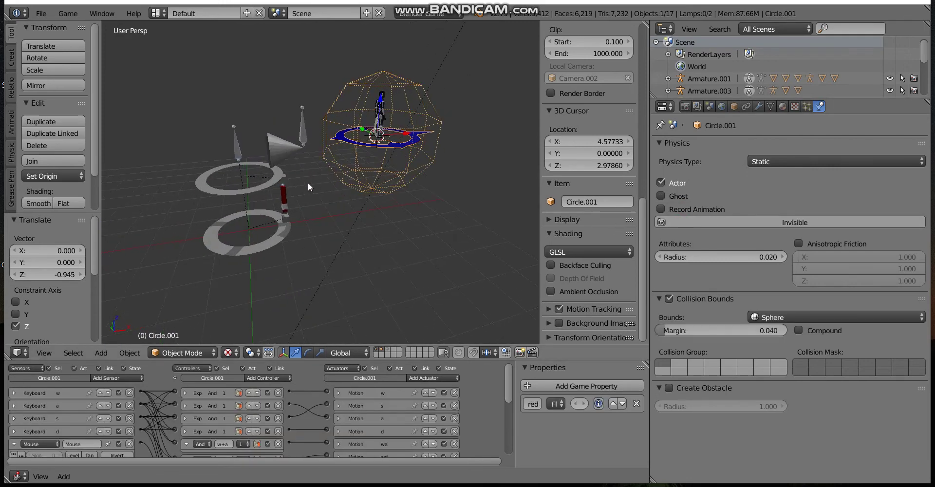
{"action": "scroll", "coordinate": [308, 182], "scroll_direction": "up", "scroll_amount": 2}
{"action": "scroll", "coordinate": [353, 183], "scroll_direction": "up", "scroll_amount": 3}
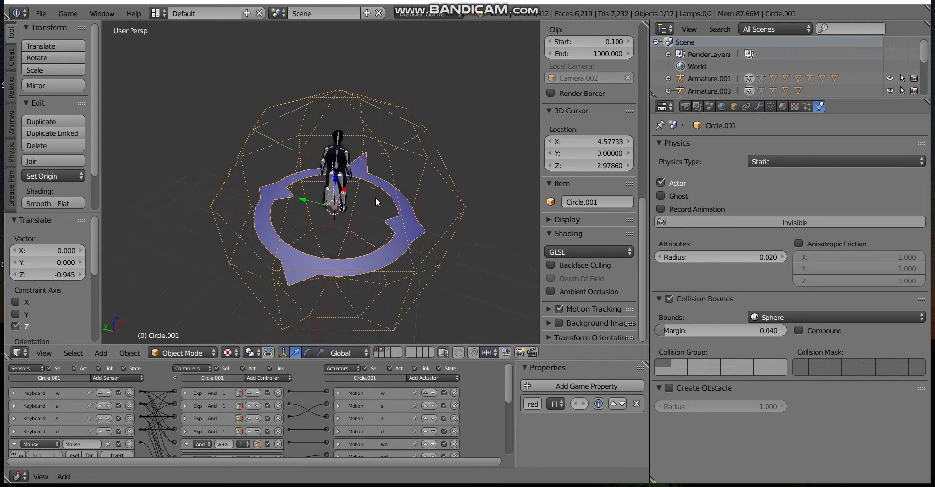
{"action": "scroll", "coordinate": [375, 197], "scroll_direction": "down", "scroll_amount": 5}
{"action": "middle_click_drag", "start_coordinate": [376, 197], "coordinate": [295, 193]}
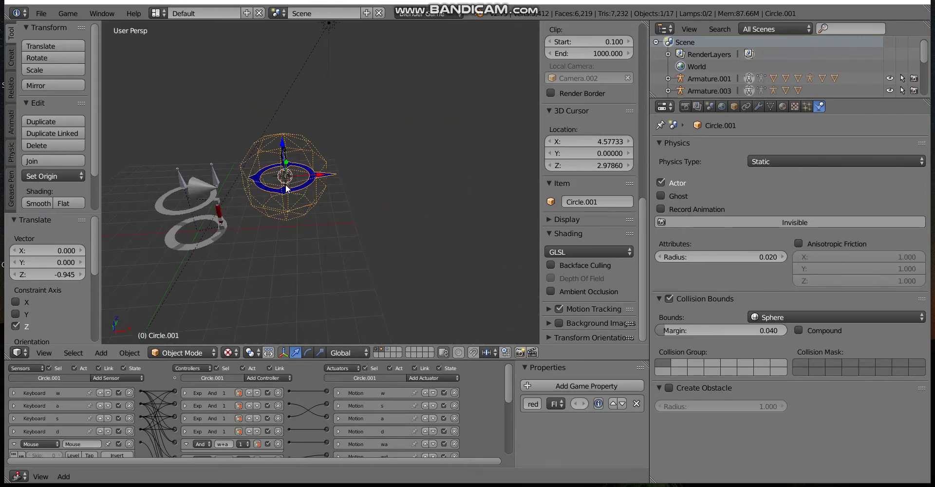
Step: Run the game and steer the character around the ring with W, then stop
{"action": "key", "text": "p"}
{"action": "key", "text": "w"}
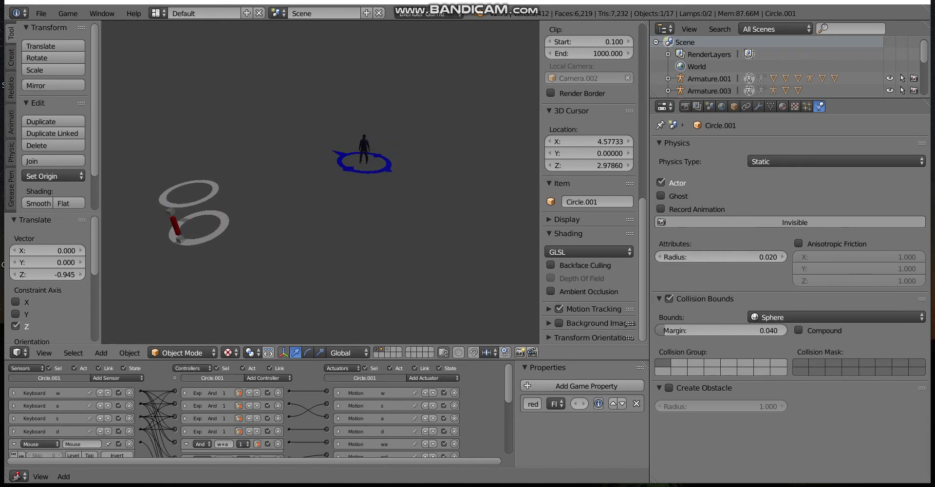
{"action": "key", "text": "Escape"}
{"action": "mouse_move", "coordinate": [325, 179]}
{"action": "middle_mouse_down"}
{"action": "mouse_move", "coordinate": [399, 189]}
{"action": "mouse_move", "coordinate": [287, 212]}
{"action": "middle_mouse_up"}
{"action": "scroll", "coordinate": [397, 189], "scroll_direction": "up", "scroll_amount": 3}
Step: Add a new camera, move it to -3.699 on X, and raise it 2.517 on Z
{"action": "key", "text": "shift+a"}
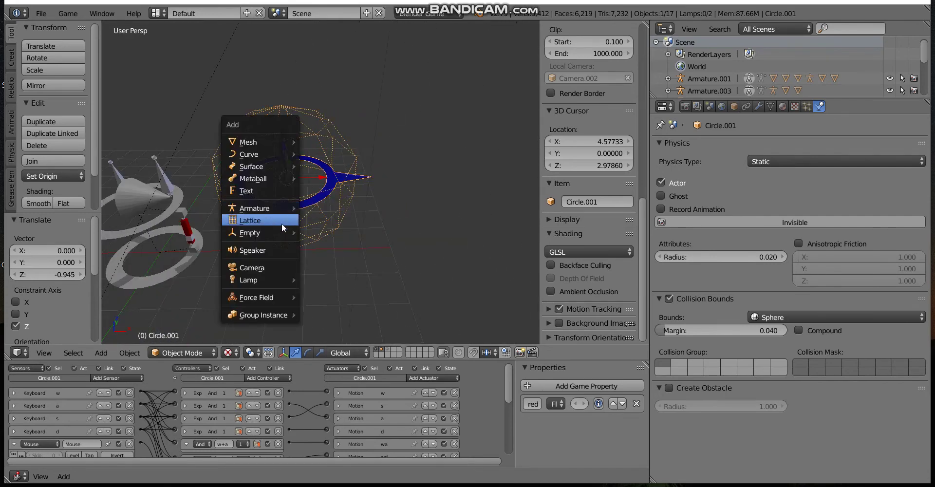
{"action": "left_click", "coordinate": [270, 268]}
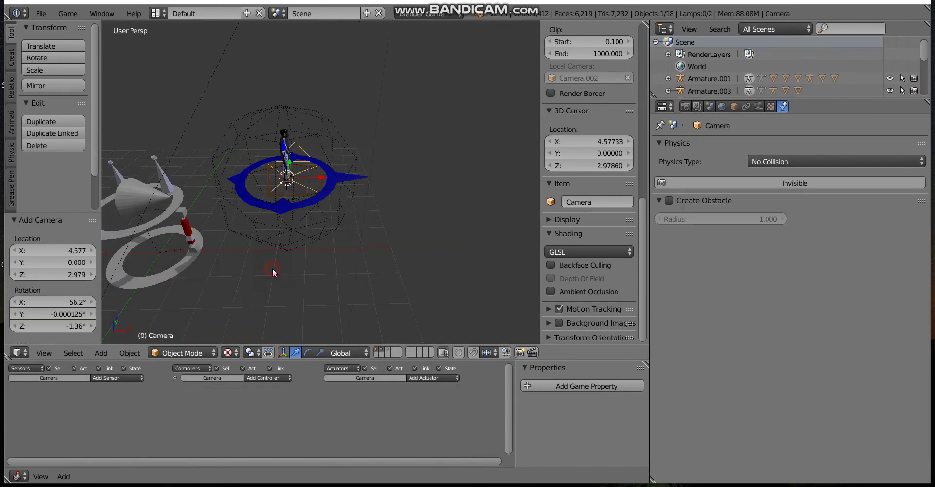
{"action": "key", "text": "g"}
{"action": "key", "text": "x"}
{"action": "left_click", "coordinate": [188, 166]}
{"action": "scroll", "coordinate": [219, 185], "scroll_direction": "down", "scroll_amount": 3}
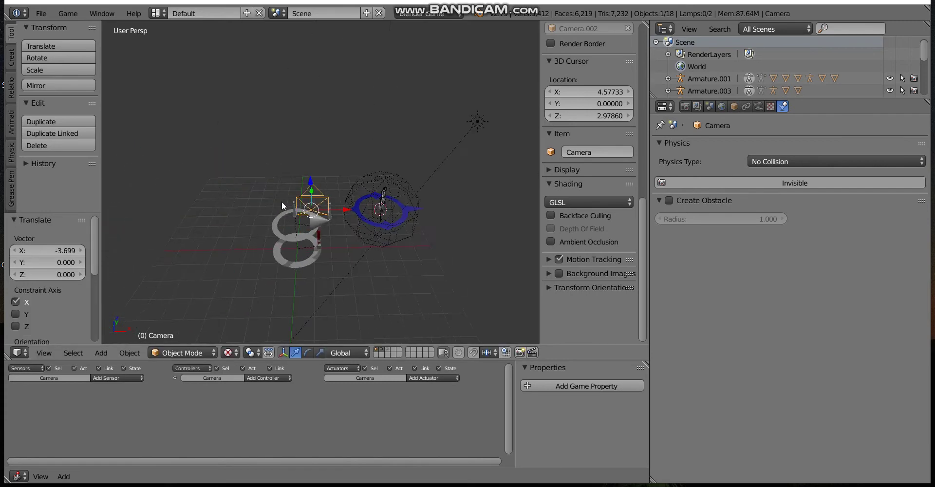
{"action": "key", "text": "g"}
{"action": "key", "text": "x"}
{"action": "left_click", "coordinate": [295, 209]}
{"action": "key", "text": "g"}
{"action": "key", "text": "z"}
{"action": "left_click", "coordinate": [287, 150]}
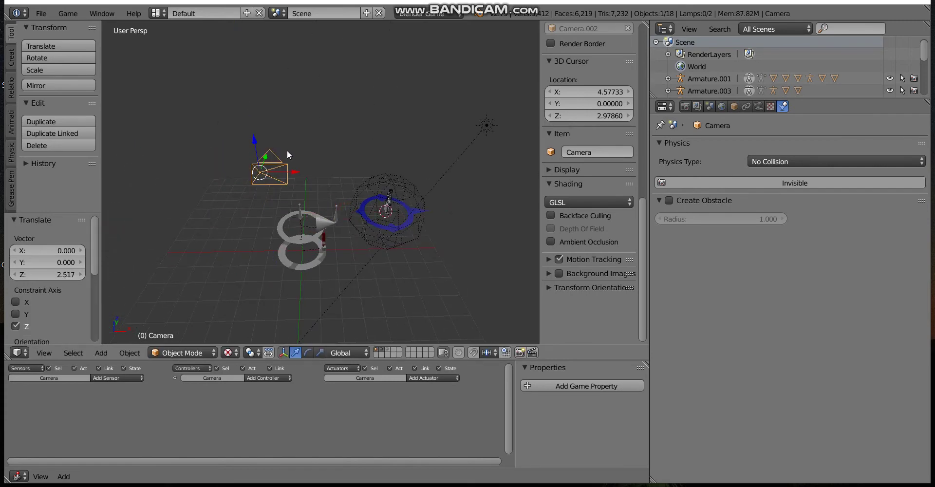
Step: Clear the camera's rotation, turn it -90° on Z and -68.9° on Y, then view through it
{"action": "key", "text": "alt+r"}
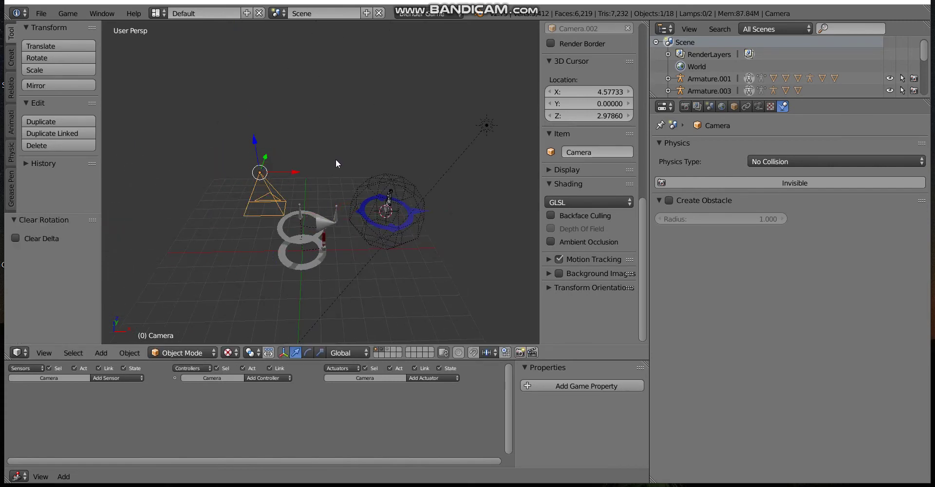
{"action": "type", "text": "rz"}
{"action": "type", "text": "9"}
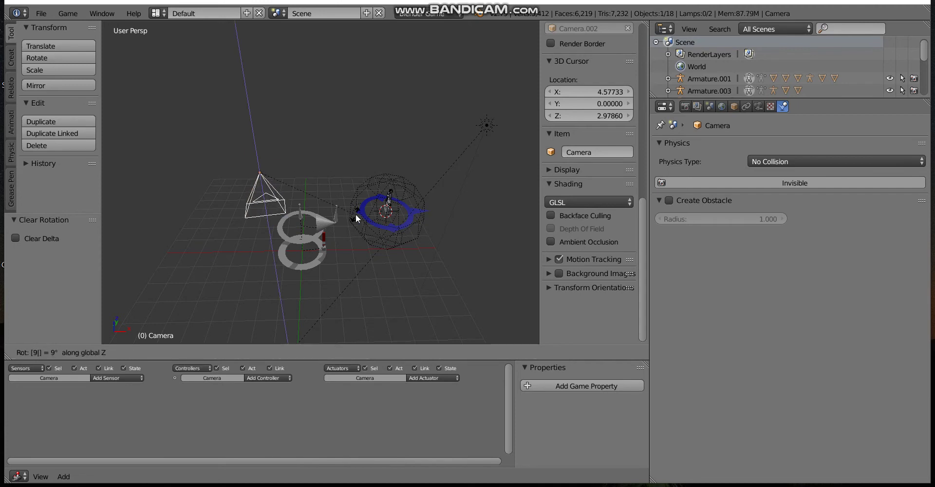
{"action": "type", "text": "0"}
{"action": "key", "text": "Return"}
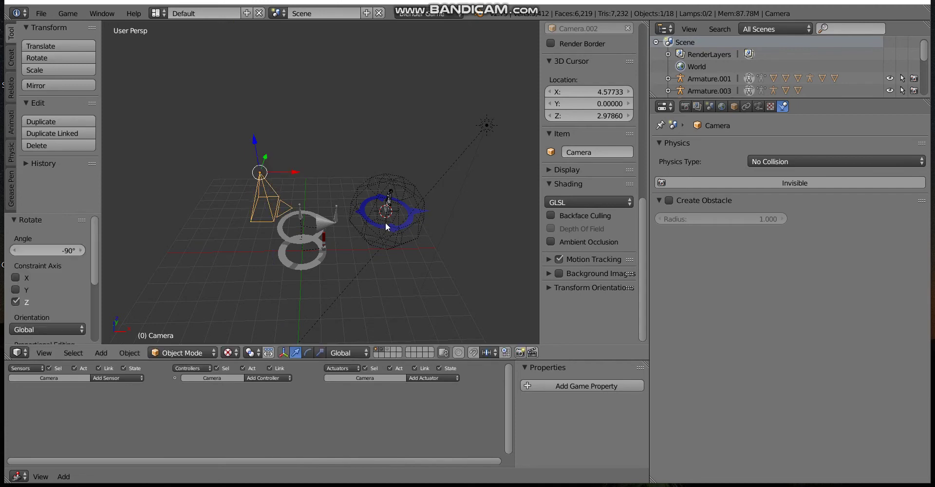
{"action": "key", "text": "r"}
{"action": "key", "text": "x"}
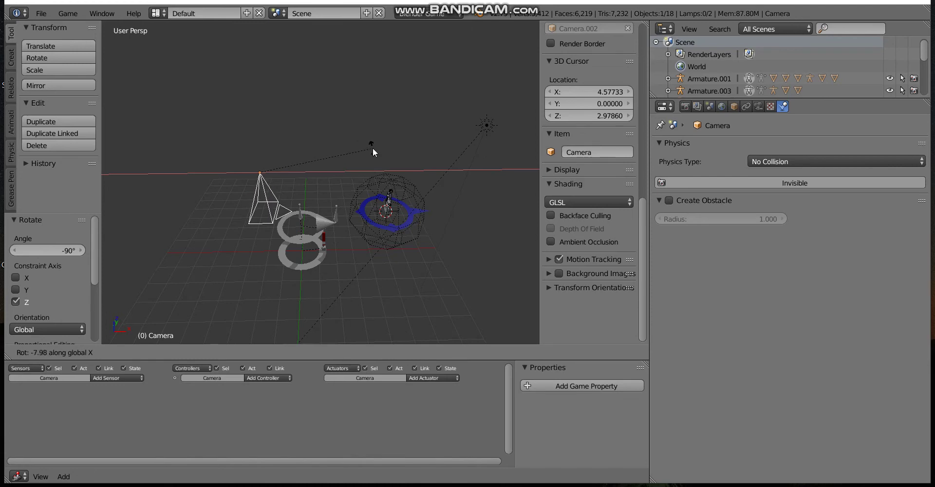
{"action": "key", "text": "y"}
{"action": "left_click", "coordinate": [296, 63]}
{"action": "key", "text": "KP_0"}
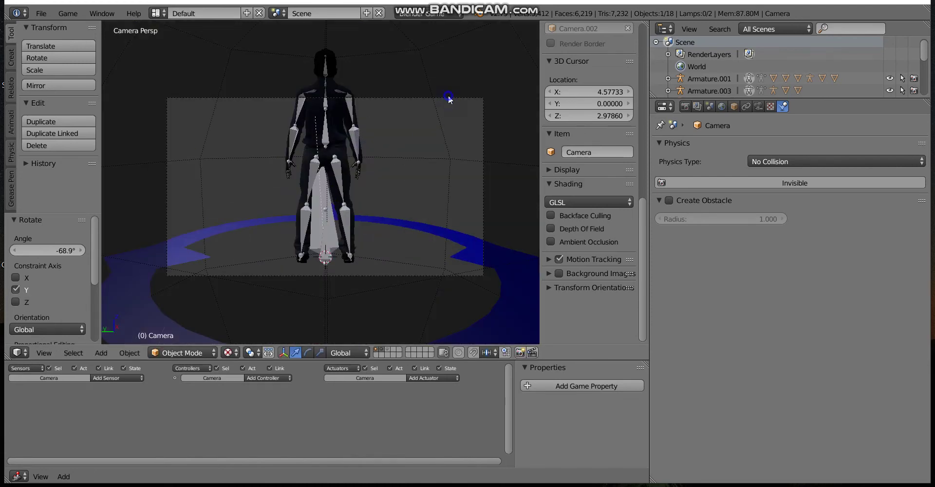
Step: Isolate the camera layer, select Camera.002, then show the character's layer again
{"action": "scroll", "coordinate": [437, 203], "scroll_direction": "down", "scroll_amount": 2}
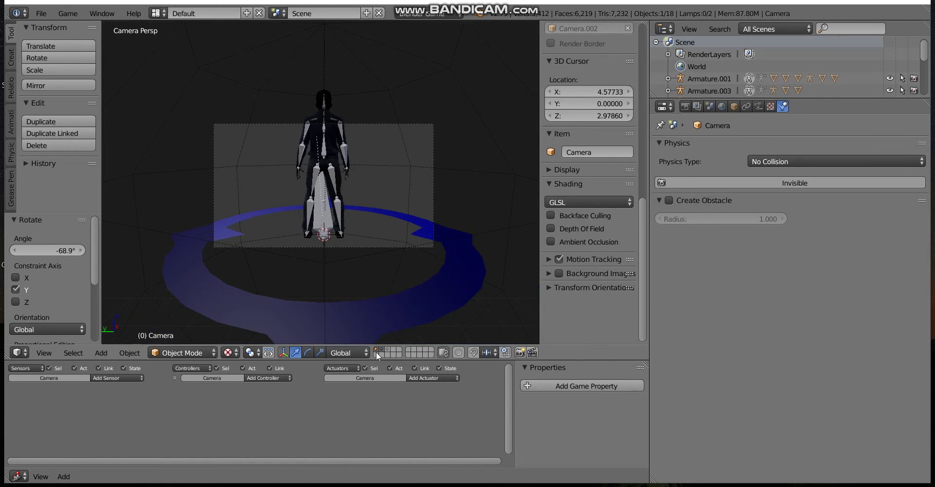
{"action": "middle_click_drag", "start_coordinate": [317, 180], "coordinate": [324, 261]}
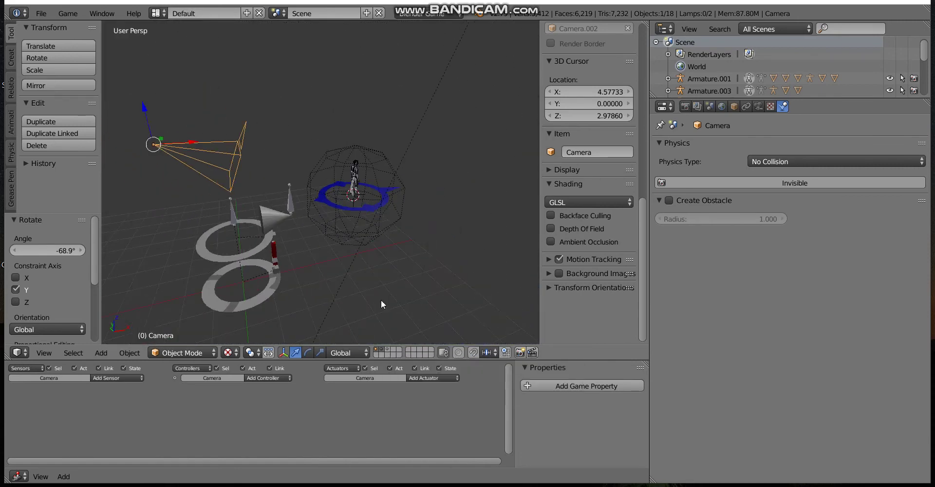
{"action": "key", "text": "KP_0"}
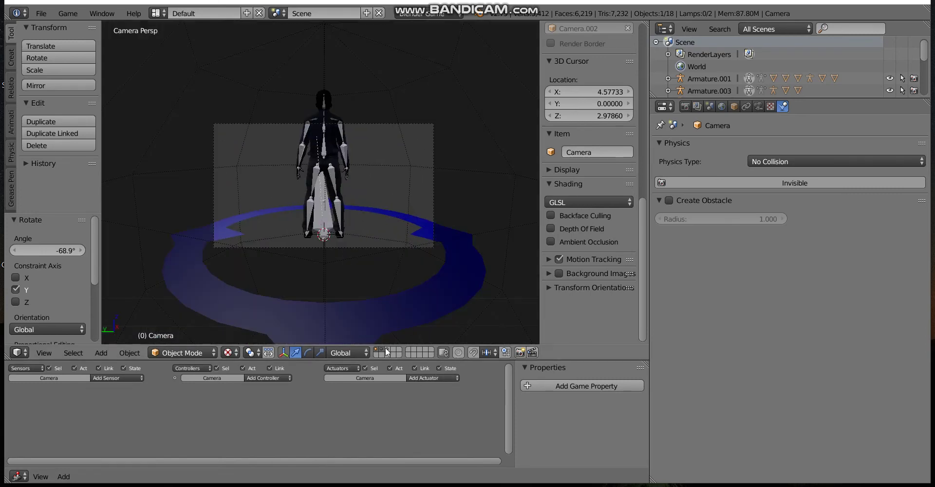
{"action": "left_click", "coordinate": [385, 349]}
{"action": "right_click", "coordinate": [417, 128]}
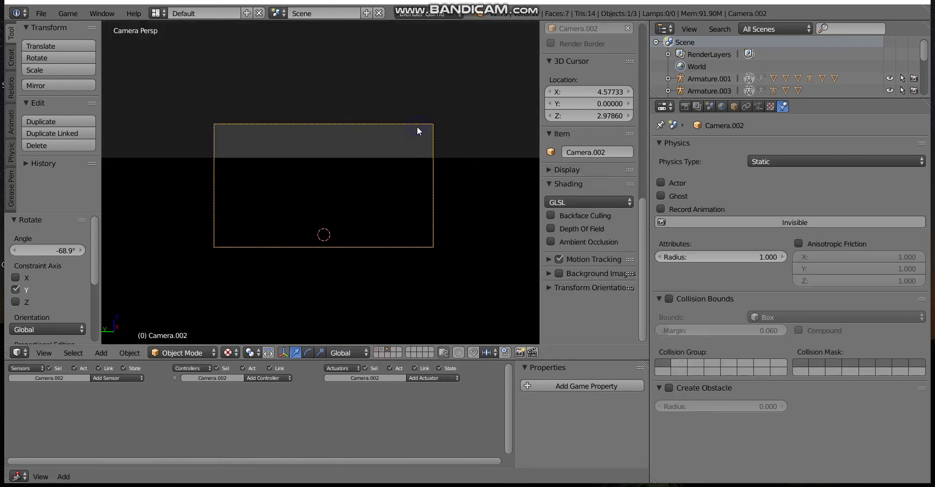
{"action": "left_click", "coordinate": [377, 354], "text": "shift"}
{"action": "middle_click_drag", "start_coordinate": [411, 156], "coordinate": [315, 174]}
Step: Move Camera.002 -1.745 on X and 0.685 up, then view through it with the ground layer on
{"action": "key", "text": "g"}
{"action": "key", "text": "x"}
{"action": "left_click", "coordinate": [134, 198]}
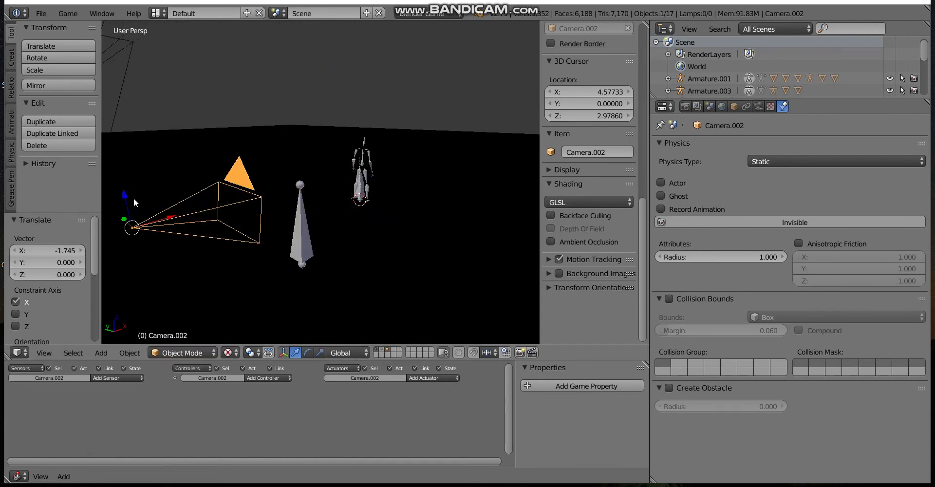
{"action": "left_click_drag", "start_coordinate": [126, 176], "coordinate": [102, 127]}
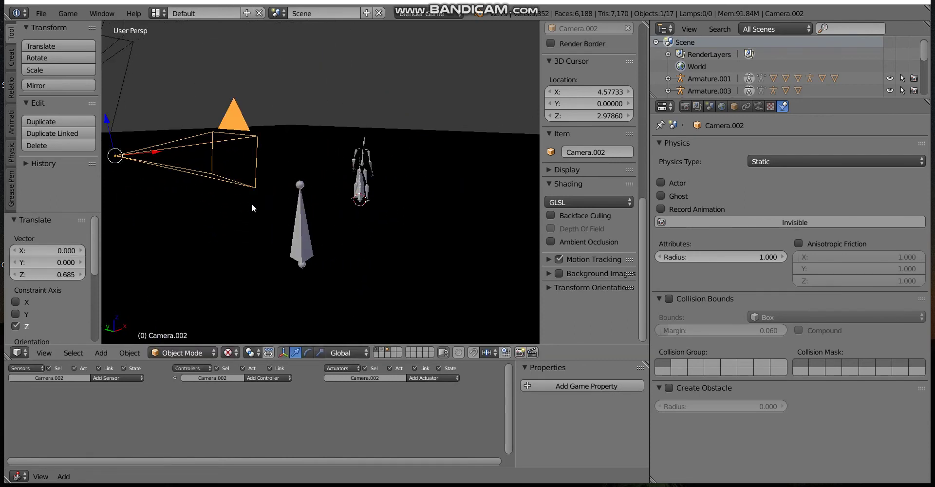
{"action": "key", "text": "KP_0"}
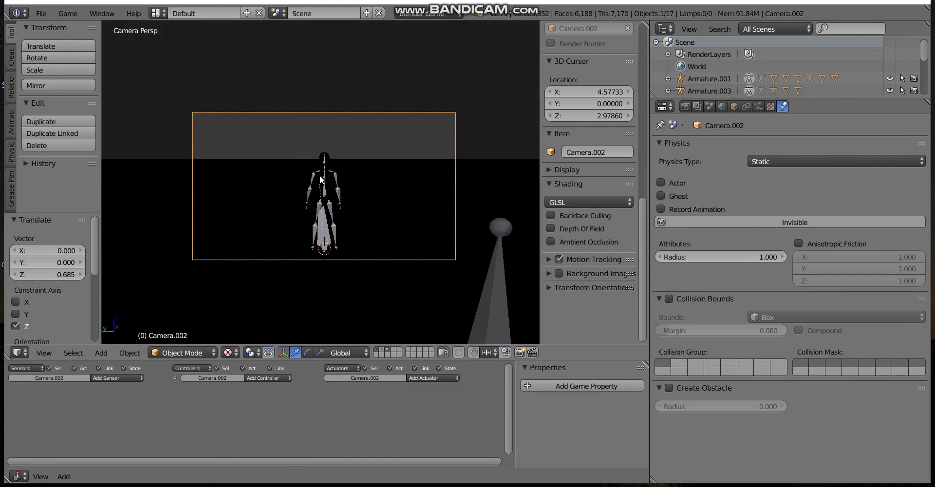
{"action": "left_click", "coordinate": [379, 349], "text": "shift"}
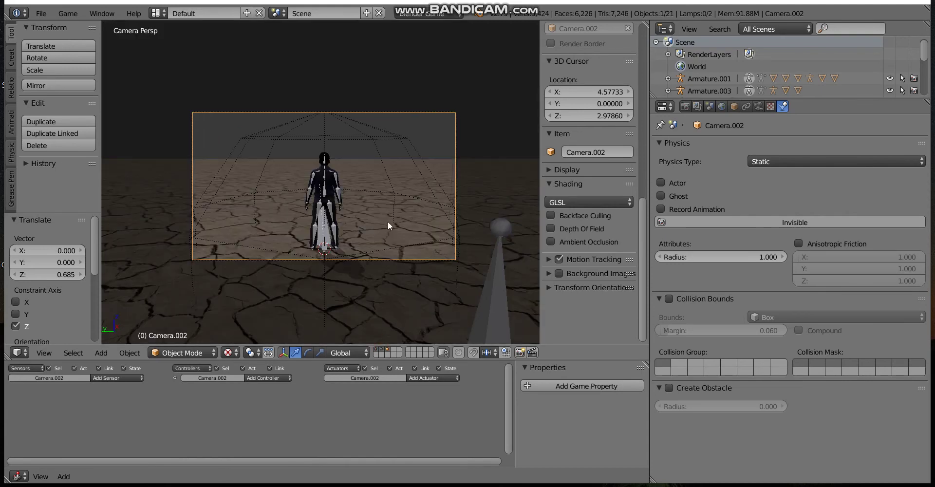
{"action": "scroll", "coordinate": [388, 220], "scroll_direction": "up", "scroll_amount": 2}
{"action": "key", "text": "p"}
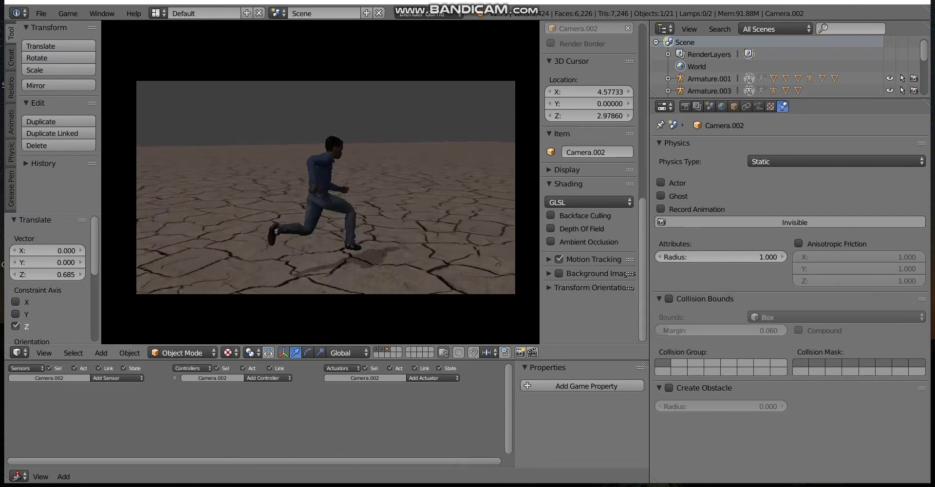
{"action": "key", "text": "Escape"}
{"action": "mouse_move", "coordinate": [336, 195]}
{"action": "middle_mouse_down"}
{"action": "mouse_move", "coordinate": [440, 240]}
{"action": "mouse_move", "coordinate": [381, 159]}
{"action": "mouse_move", "coordinate": [390, 177]}
{"action": "middle_mouse_up"}
{"action": "right_click", "coordinate": [330, 282]}
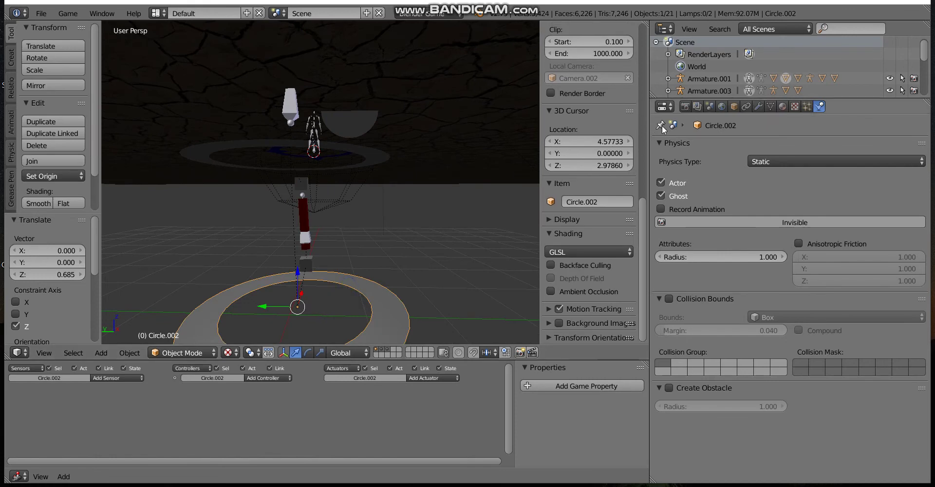
Step: In Circle.002's Object properties, toggle Slow Parent off and on (offset 10), then select Armature.003's root bone
{"action": "left_click", "coordinate": [734, 108]}
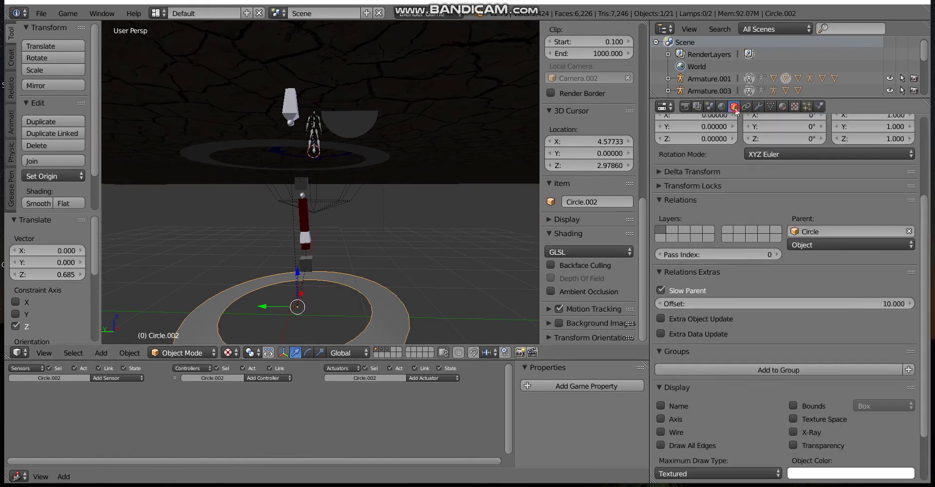
{"action": "left_click", "coordinate": [662, 289]}
{"action": "left_click", "coordinate": [661, 290]}
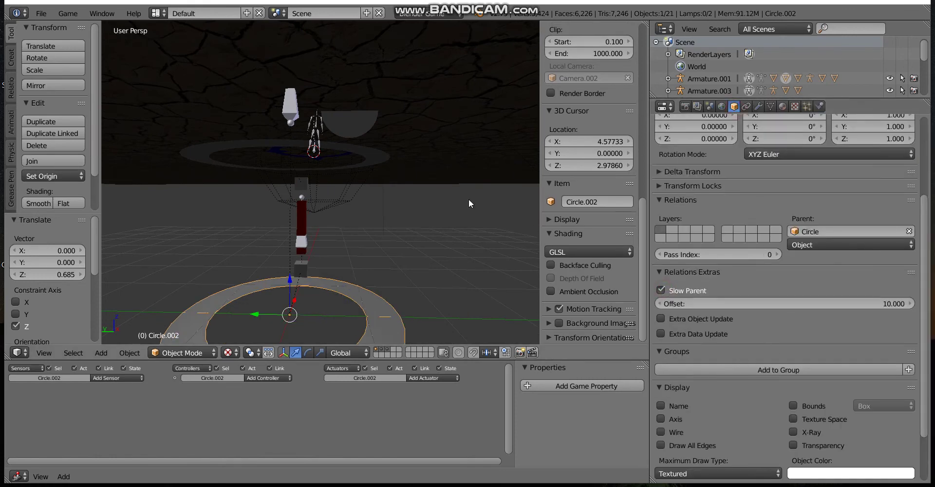
{"action": "mouse_move", "coordinate": [468, 199]}
{"action": "middle_mouse_down"}
{"action": "mouse_move", "coordinate": [368, 192]}
{"action": "mouse_move", "coordinate": [392, 220]}
{"action": "mouse_move", "coordinate": [445, 194]}
{"action": "mouse_move", "coordinate": [411, 121]}
{"action": "mouse_move", "coordinate": [428, 233]}
{"action": "mouse_move", "coordinate": [420, 239]}
{"action": "mouse_move", "coordinate": [441, 230]}
{"action": "middle_mouse_up"}
{"action": "right_click", "coordinate": [441, 230]}
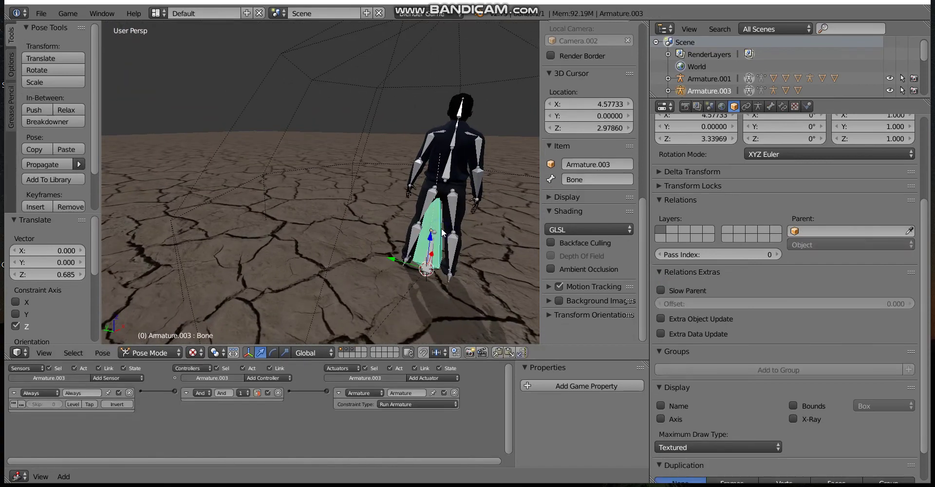
Step: In wireframe and object mode, clear Armature.006's rotation and remove its parent
{"action": "mouse_move", "coordinate": [435, 261]}
{"action": "middle_mouse_down"}
{"action": "mouse_move", "coordinate": [417, 257]}
{"action": "mouse_move", "coordinate": [448, 241]}
{"action": "mouse_move", "coordinate": [455, 220]}
{"action": "mouse_move", "coordinate": [454, 230]}
{"action": "middle_mouse_up"}
{"action": "key", "text": "z"}
{"action": "key", "text": "ctrl+Tab"}
{"action": "right_click", "coordinate": [442, 263]}
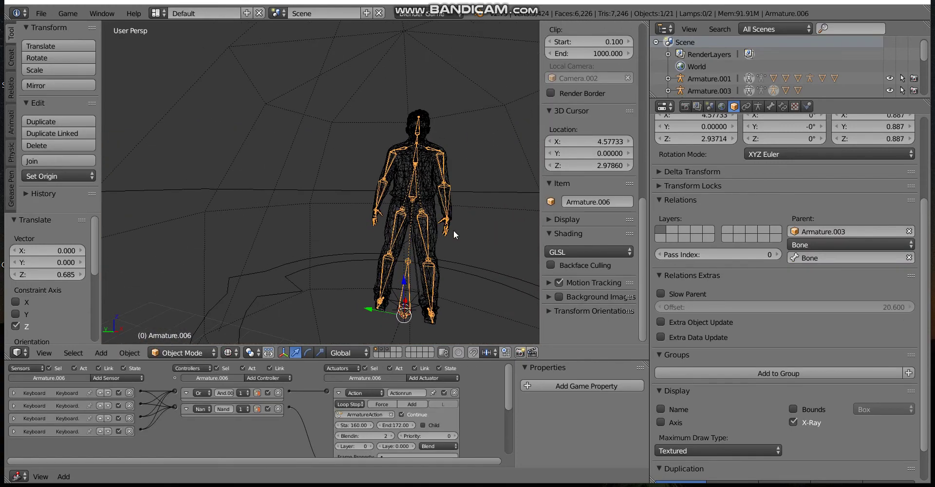
{"action": "key", "text": "alt+r"}
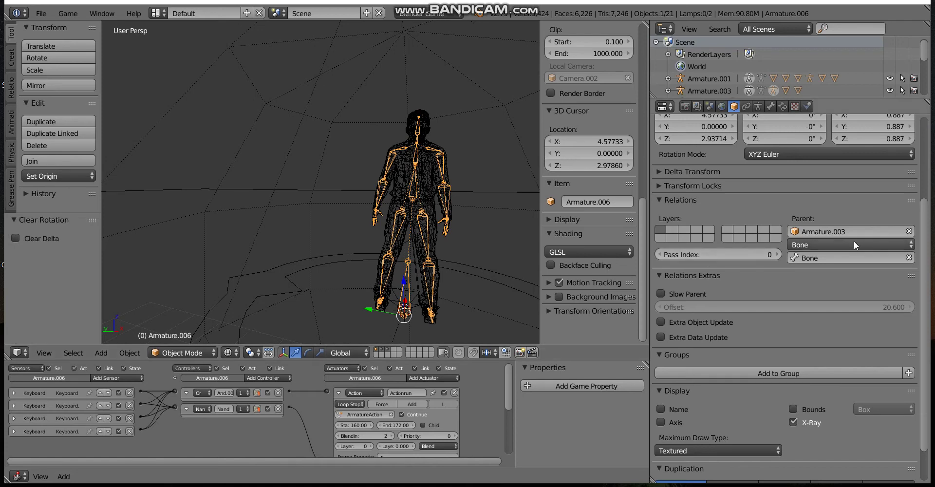
{"action": "left_click", "coordinate": [908, 232]}
{"action": "scroll", "coordinate": [431, 307], "scroll_direction": "up", "scroll_amount": 1}
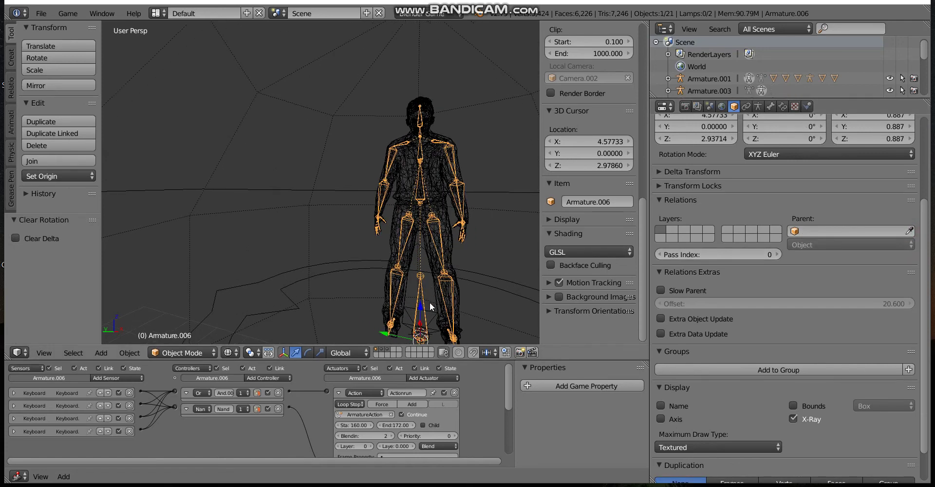
Step: Bone-parent Armature.006 to Armature.003's Bone, return to textured camera view, and select the Plane
{"action": "right_click", "coordinate": [411, 317]}
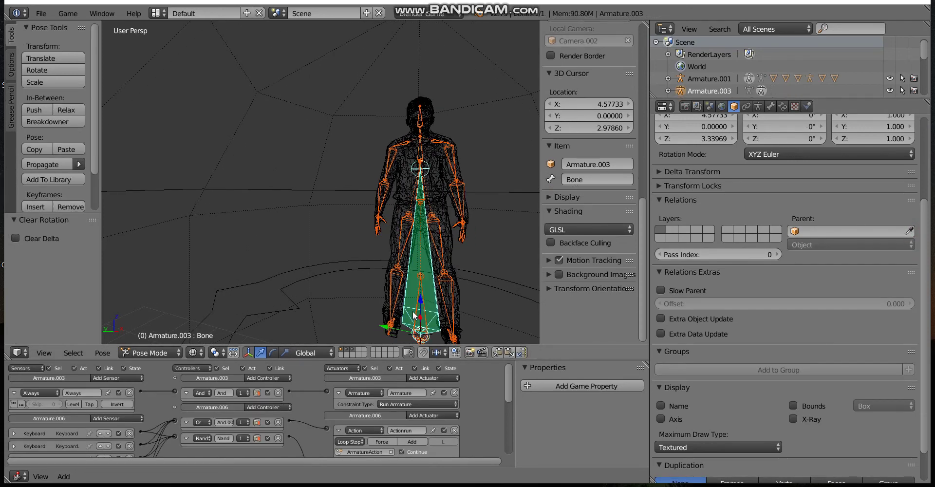
{"action": "key", "text": "ctrl+p"}
{"action": "left_click", "coordinate": [413, 315]}
{"action": "key", "text": "alt+z"}
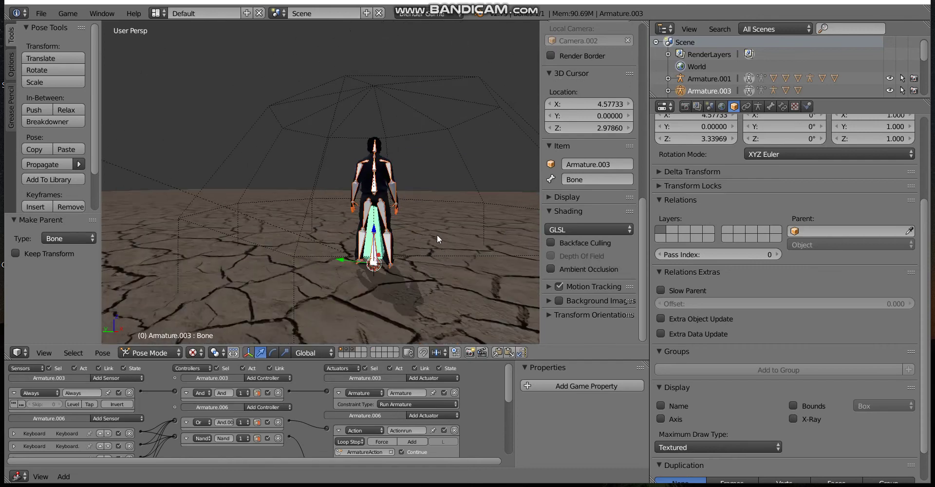
{"action": "middle_click_drag", "start_coordinate": [437, 234], "coordinate": [432, 227]}
{"action": "key", "text": "KP_0"}
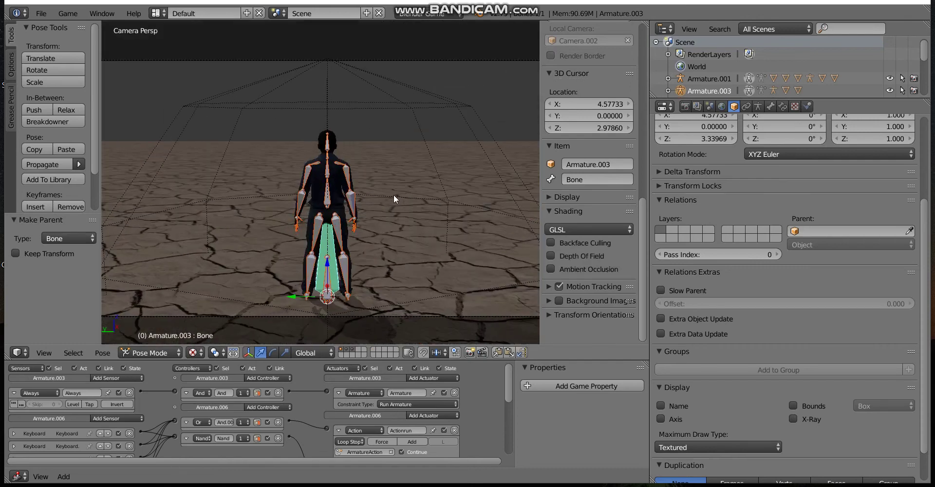
{"action": "right_click", "coordinate": [390, 193]}
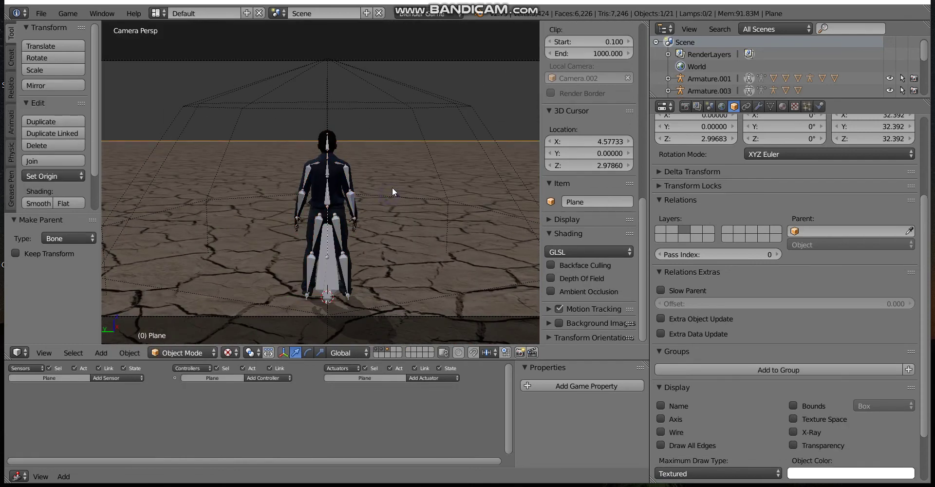
{"action": "key", "text": "p"}
{"action": "key", "text": "w"}
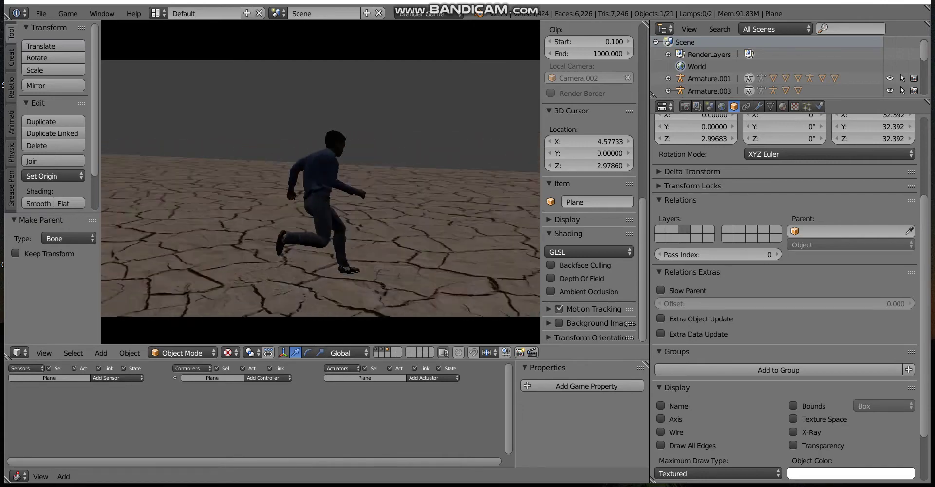
{"action": "key", "text": "Escape"}
Step: Scale the Armature.006 character to 0.532 in wireframe view, then play the game in textured view
{"action": "key", "text": "z"}
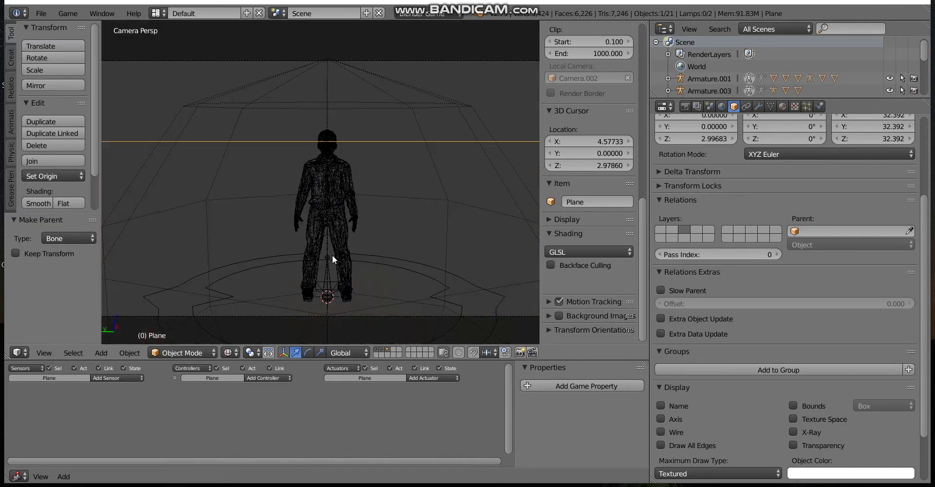
{"action": "right_click", "coordinate": [332, 258]}
{"action": "key", "text": "ctrl+Tab"}
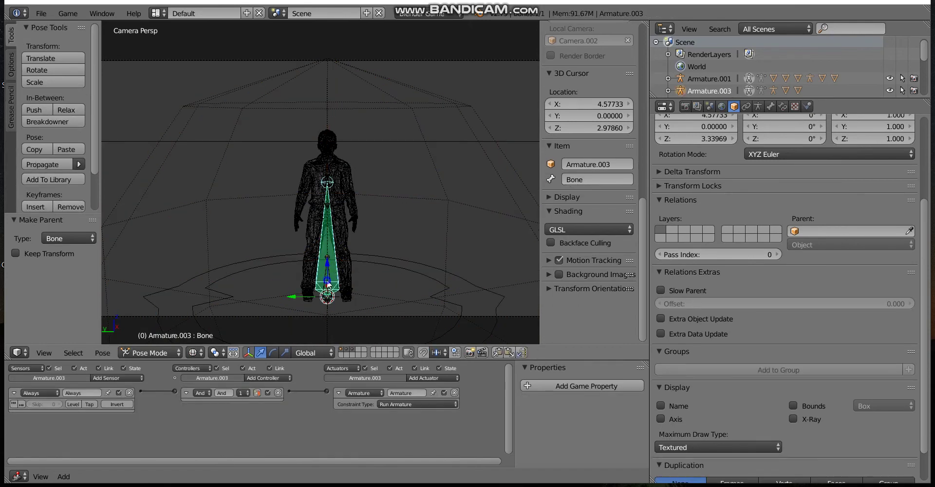
{"action": "key", "text": "ctrl+Tab"}
{"action": "right_click", "coordinate": [334, 281]}
{"action": "key", "text": "s"}
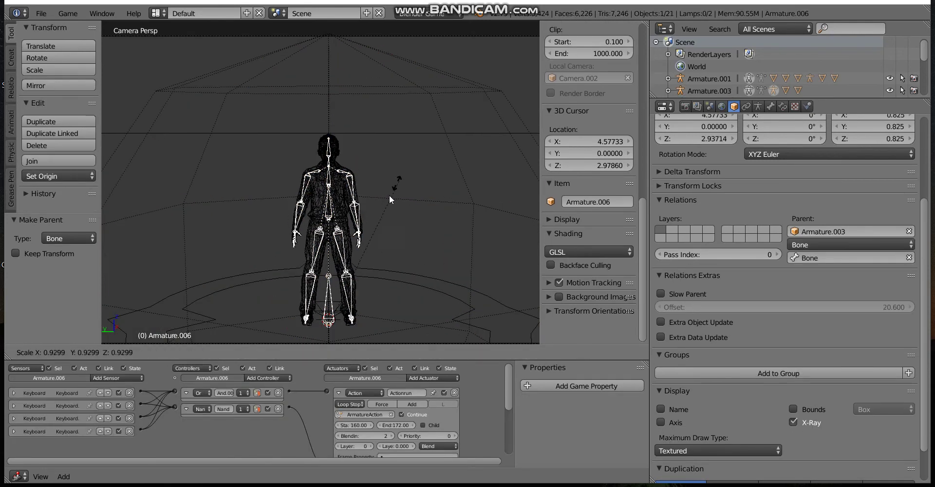
{"action": "left_click", "coordinate": [364, 238]}
{"action": "key", "text": "z"}
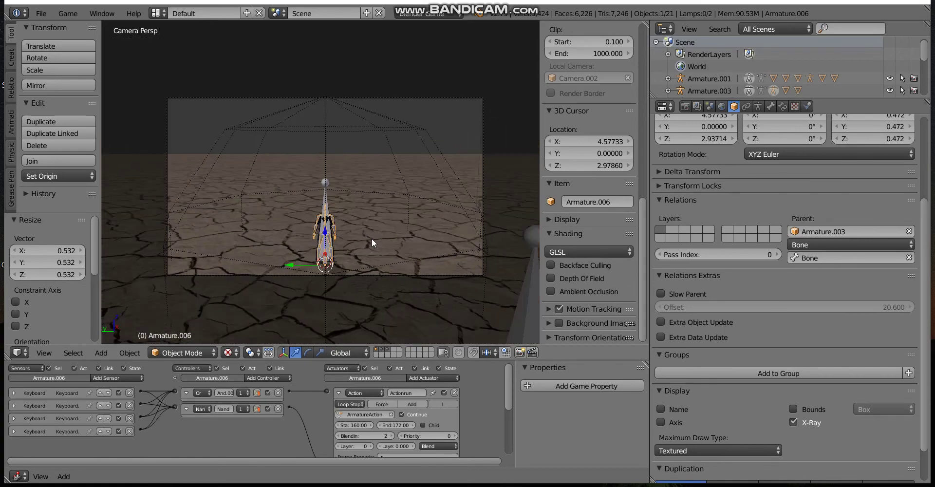
{"action": "key", "text": "p"}
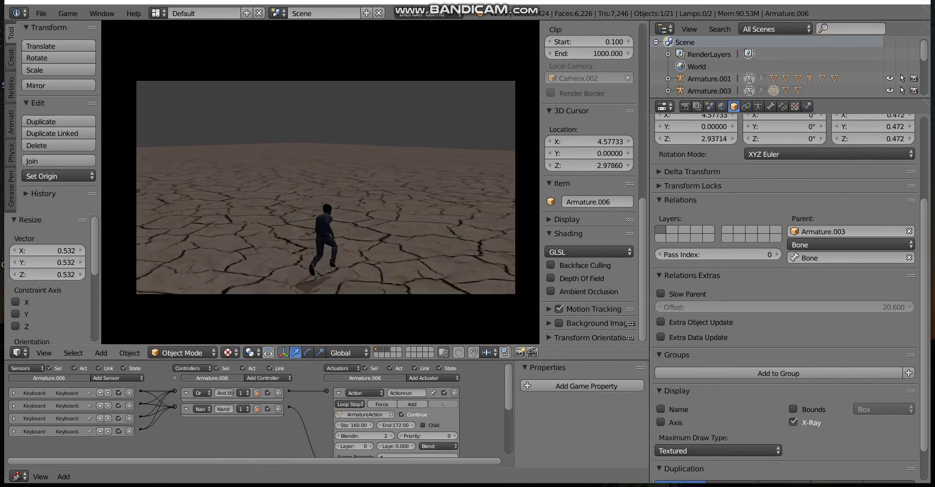